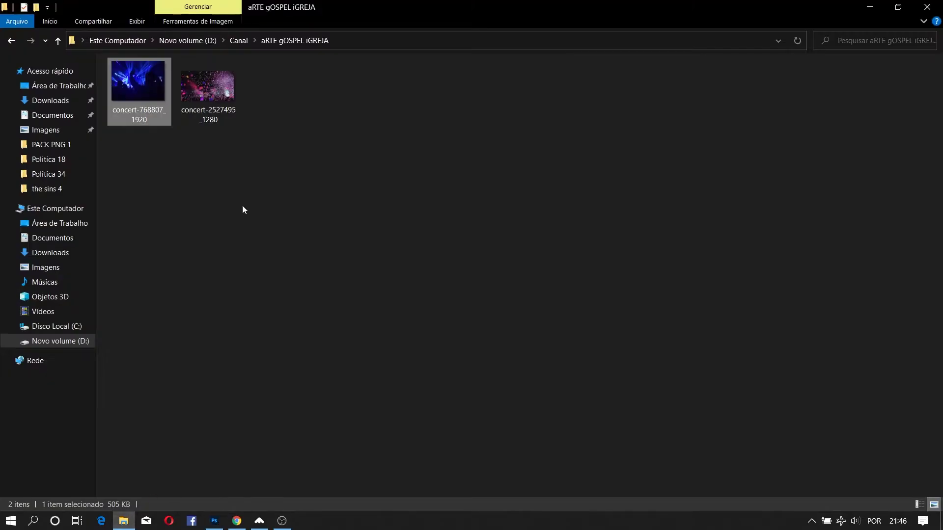
# Drag the concert-2527495_1280 confetti photo from File Explorer onto the Photoshop canvas
pyautogui.moveTo(224, 91); pyautogui.dragTo(323, 253)
# Enlarge the confetti photo across the full canvas width at the top, nudge it down about 98 px, and commit
pyautogui.moveTo(418, 249); pyautogui.dragTo(656, 127)
pyautogui.moveTo(298, 317); pyautogui.dragTo(227, 350)
pyautogui.moveTo(430, 288); pyautogui.dragTo(339, 211)
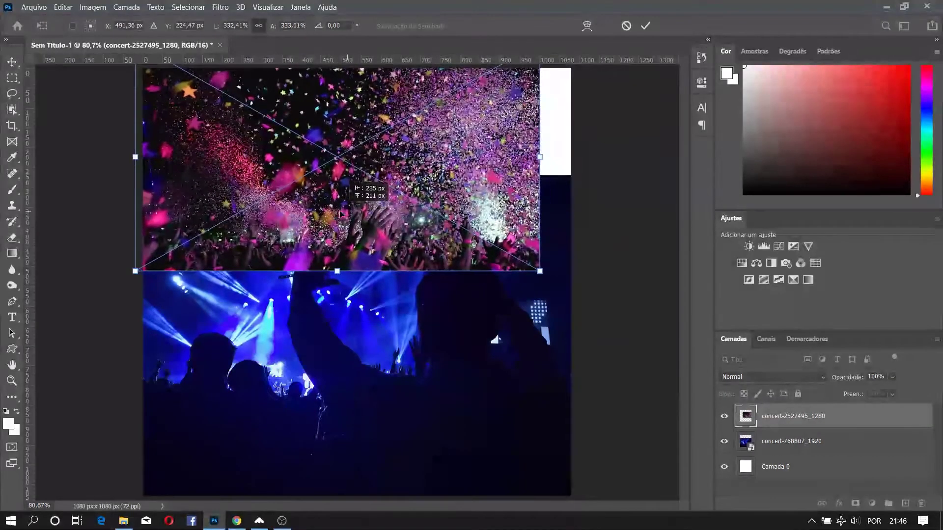
pyautogui.moveTo(547, 157); pyautogui.dragTo(590, 157)
pyautogui.moveTo(482, 170); pyautogui.dragTo(481, 202)
pyautogui.click(647, 26)
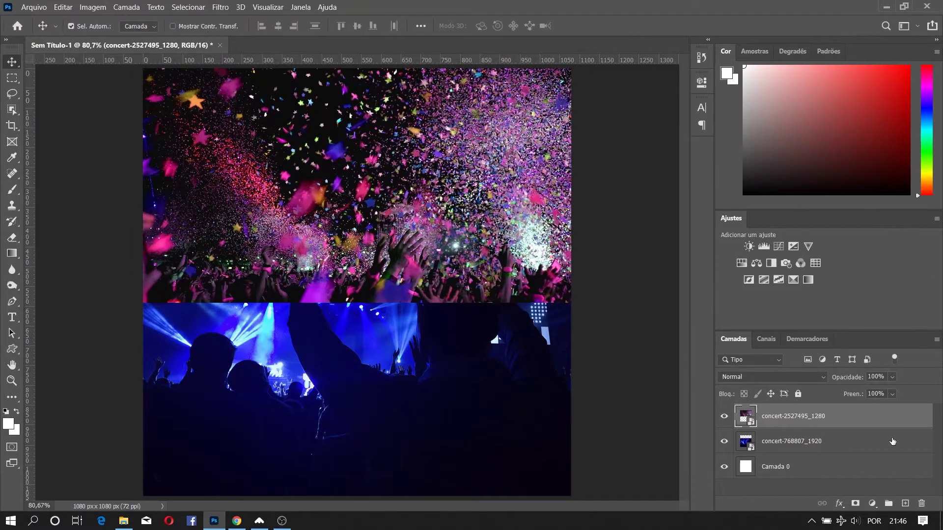
# Add a layer mask to the confetti layer and set up a black-to-white Gradient tool in Multiplicação mode
pyautogui.click(857, 505)
pyautogui.click(10, 257)
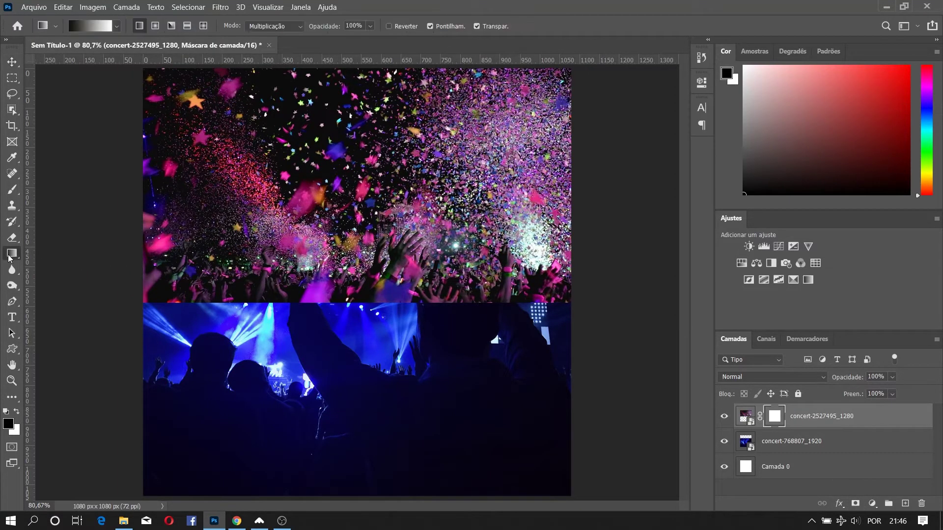
pyautogui.click(104, 27)
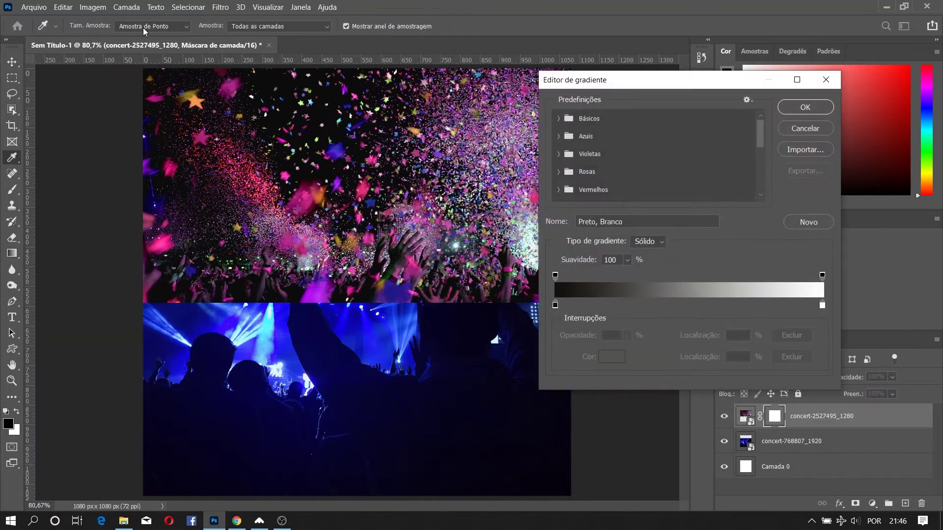
pyautogui.click(558, 120)
pyautogui.click(613, 138)
pyautogui.click(805, 108)
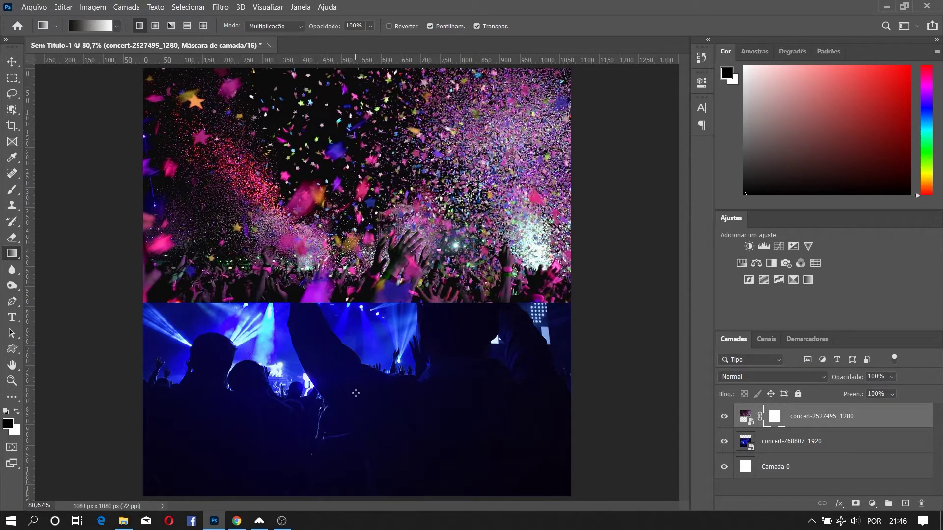
pyautogui.click(272, 27)
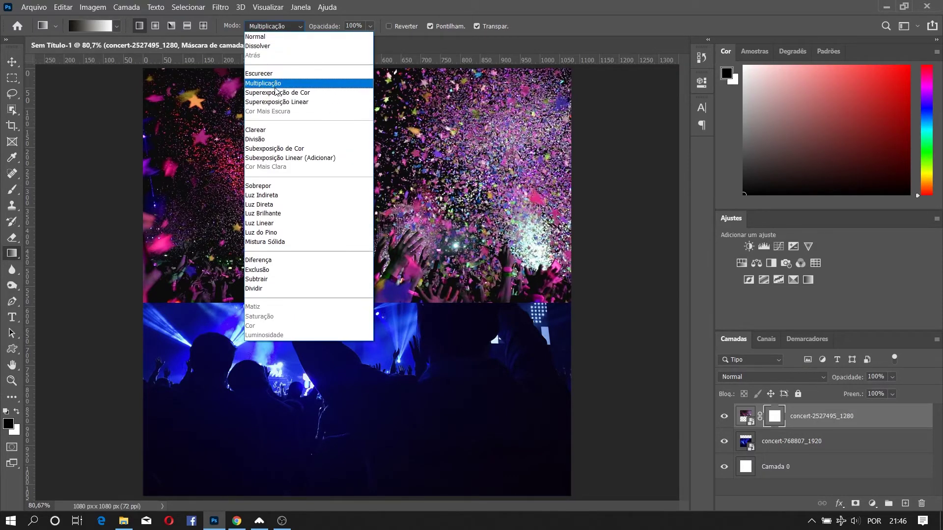
pyautogui.click(276, 85)
# Draw vertical gradients on the mask so the confetti photo fades into the stage photo
pyautogui.moveTo(380, 341); pyautogui.dragTo(376, 216)
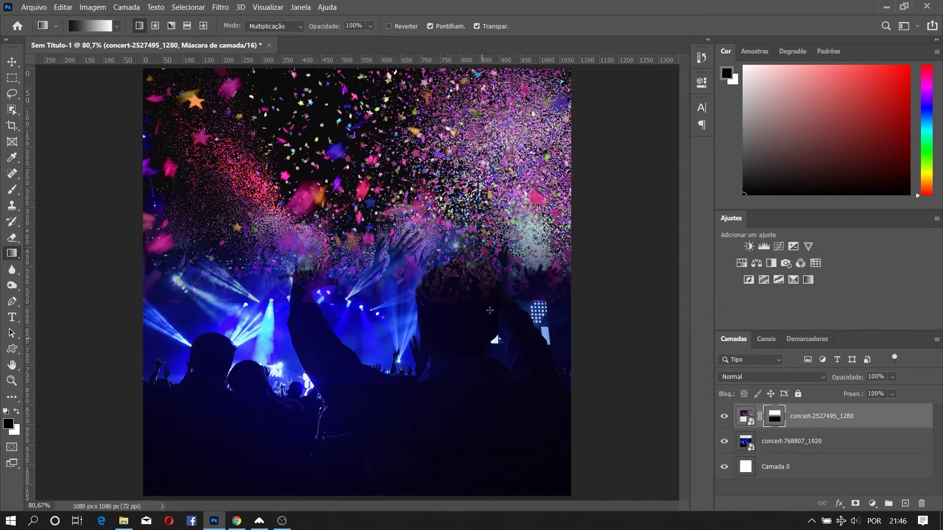
pyautogui.moveTo(488, 326); pyautogui.dragTo(478, 203)
pyautogui.moveTo(498, 295); pyautogui.dragTo(491, 192)
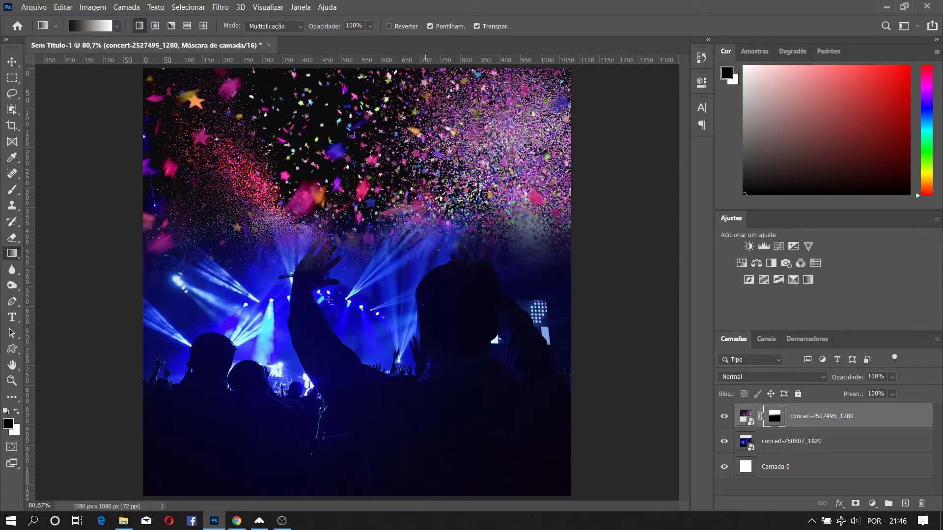
pyautogui.moveTo(191, 302); pyautogui.dragTo(166, 198)
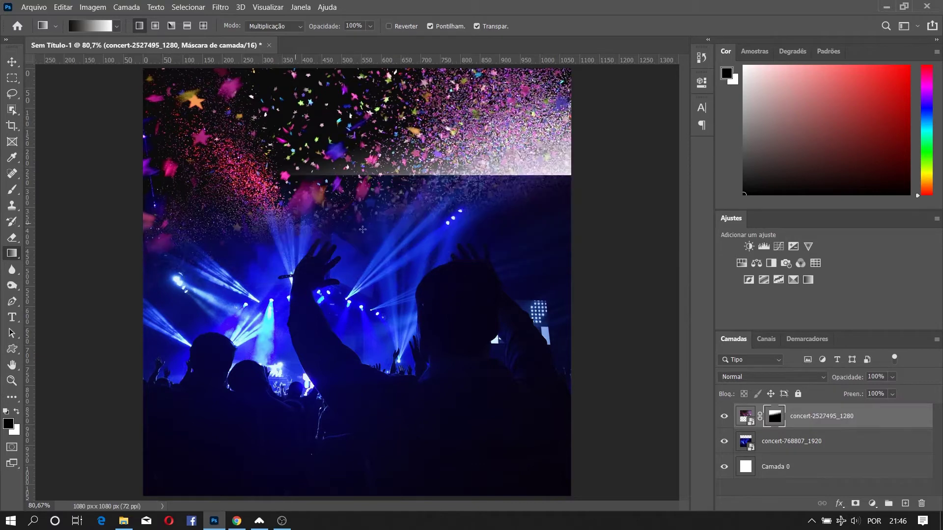
pyautogui.moveTo(366, 234); pyautogui.dragTo(365, 229)
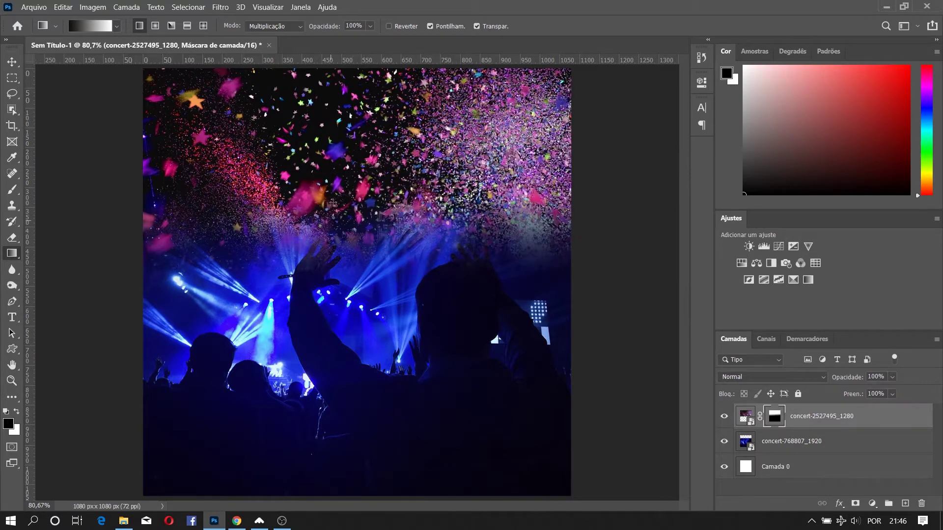
pyautogui.moveTo(175, 303); pyautogui.dragTo(174, 208)
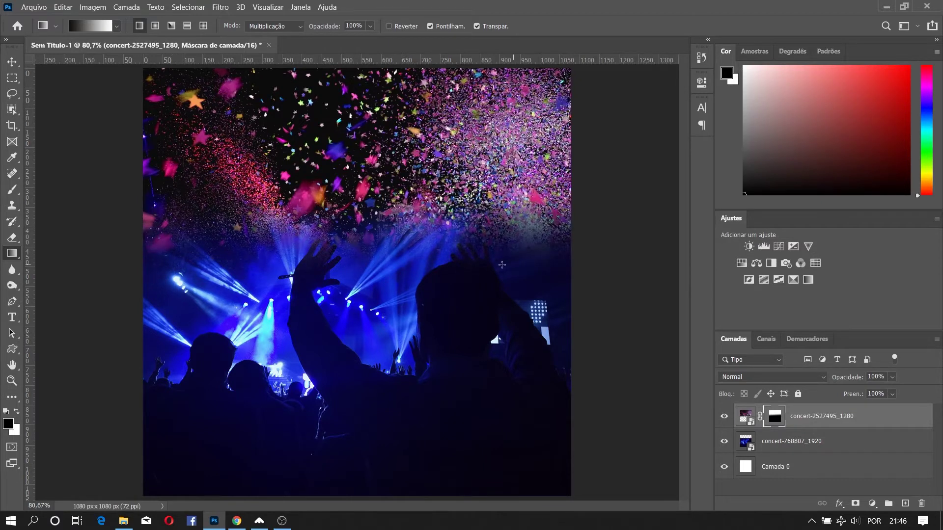
pyautogui.moveTo(540, 255); pyautogui.dragTo(540, 218)
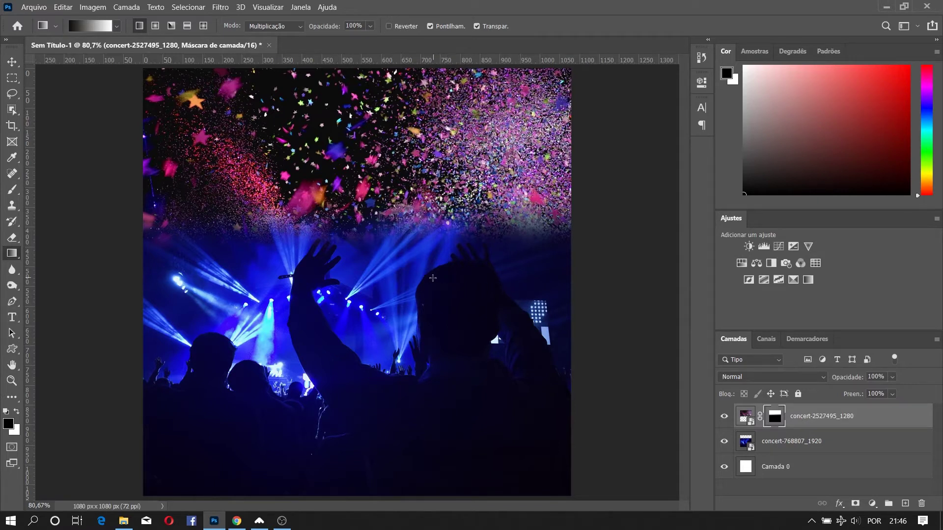
# Preview blend modes on the confetti layer, keep it at Normal, and add a Gradient Map adjustment layer
pyautogui.click(799, 447)
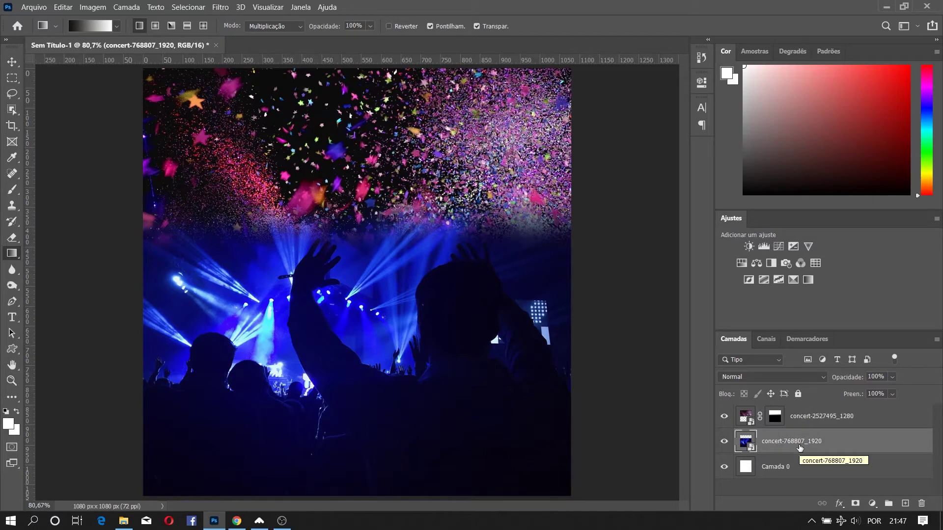
pyautogui.click(810, 417)
pyautogui.click(799, 378)
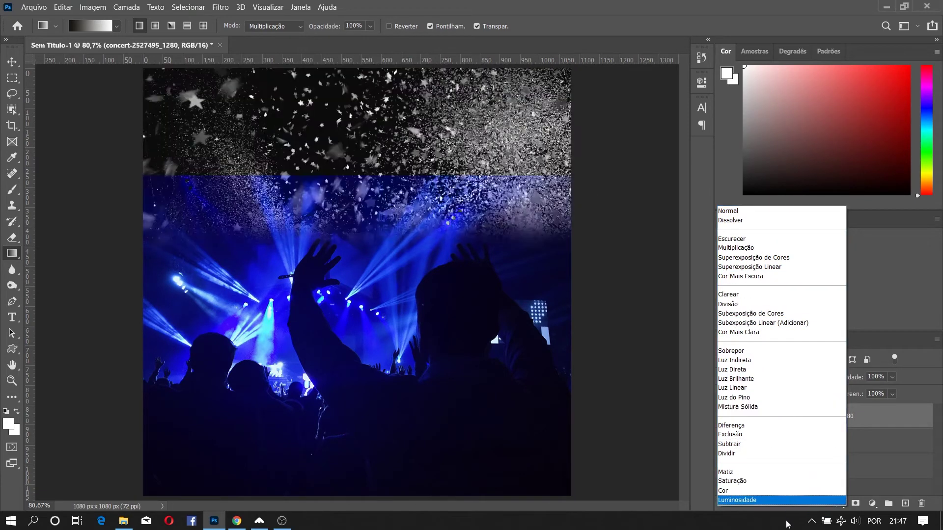
pyautogui.click(773, 212)
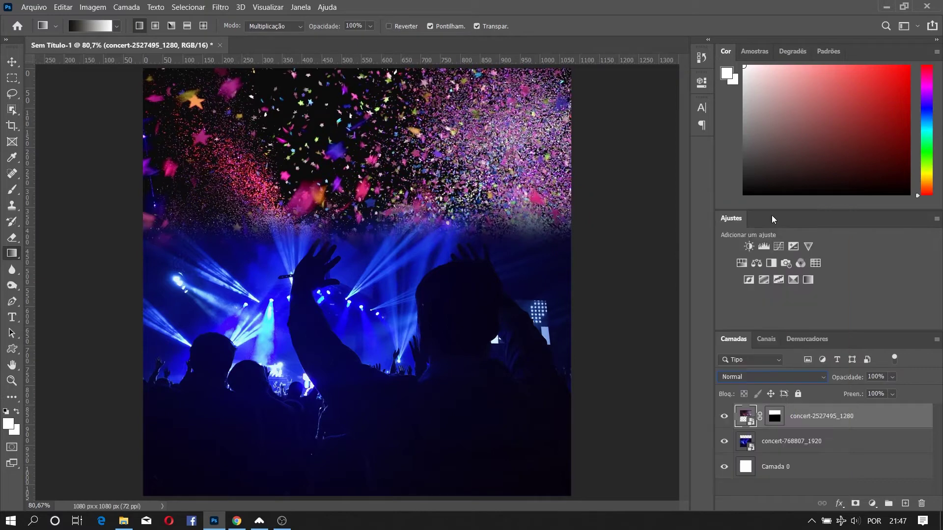
pyautogui.click(873, 504)
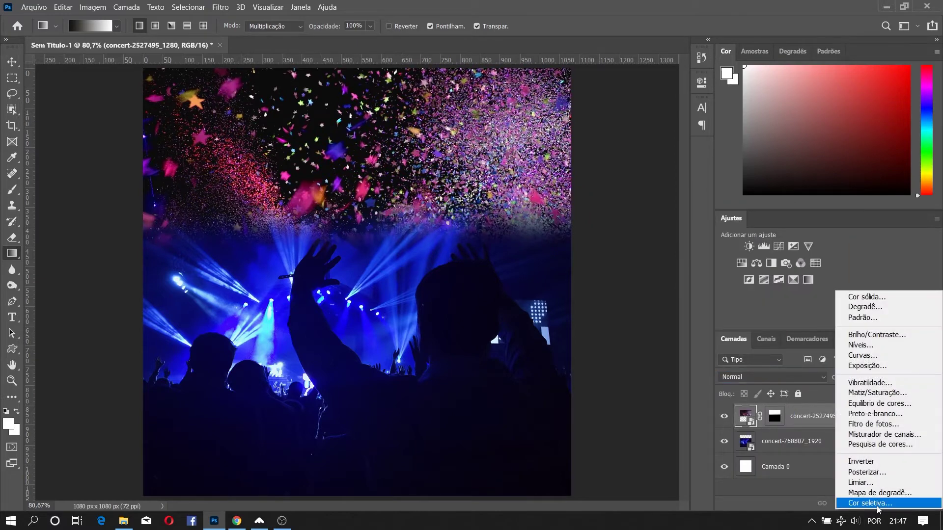
pyautogui.click(879, 493)
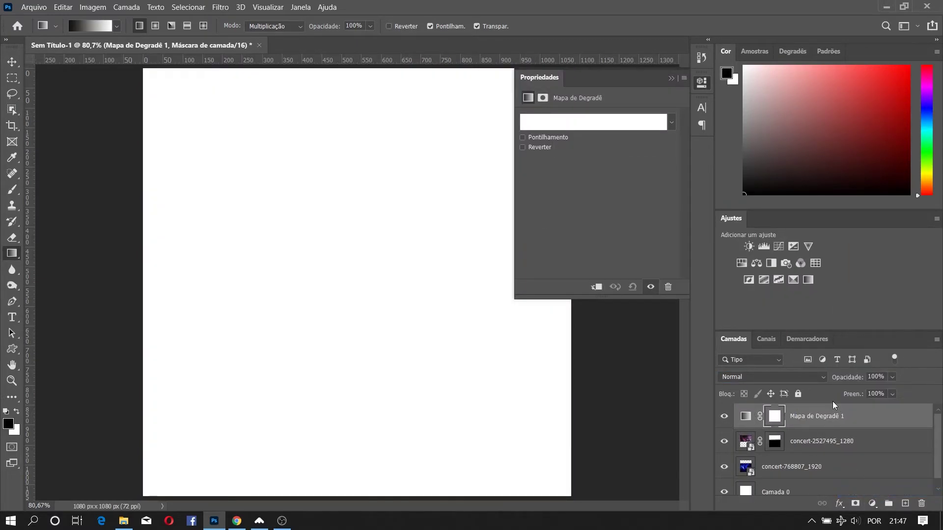
# Set the gradient map's dark stop to olive #2b2c01 so it runs olive to white
pyautogui.click(577, 127)
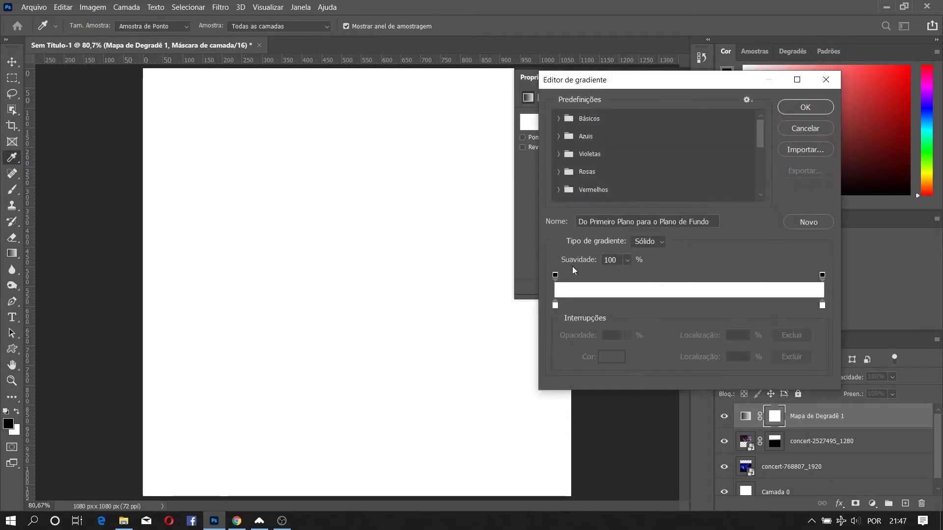
pyautogui.click(555, 306)
pyautogui.click(619, 360)
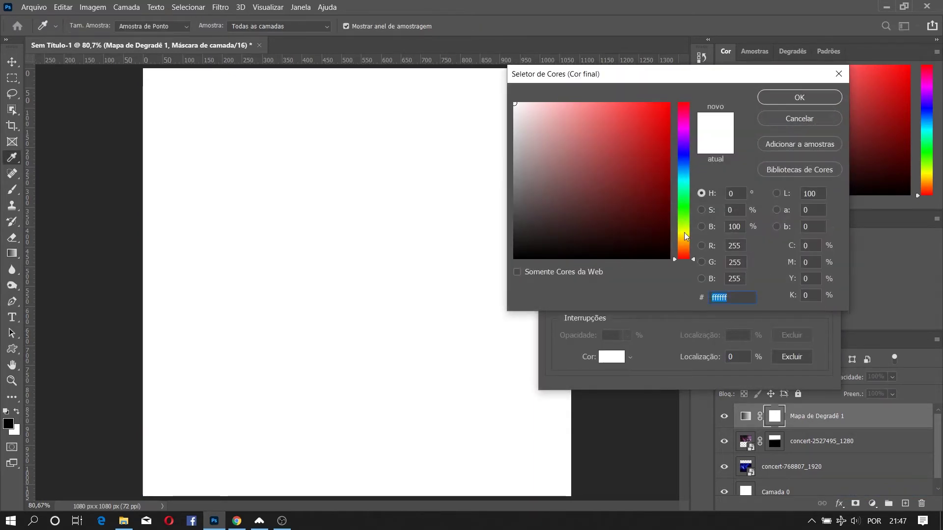
pyautogui.click(686, 236)
pyautogui.click(666, 222)
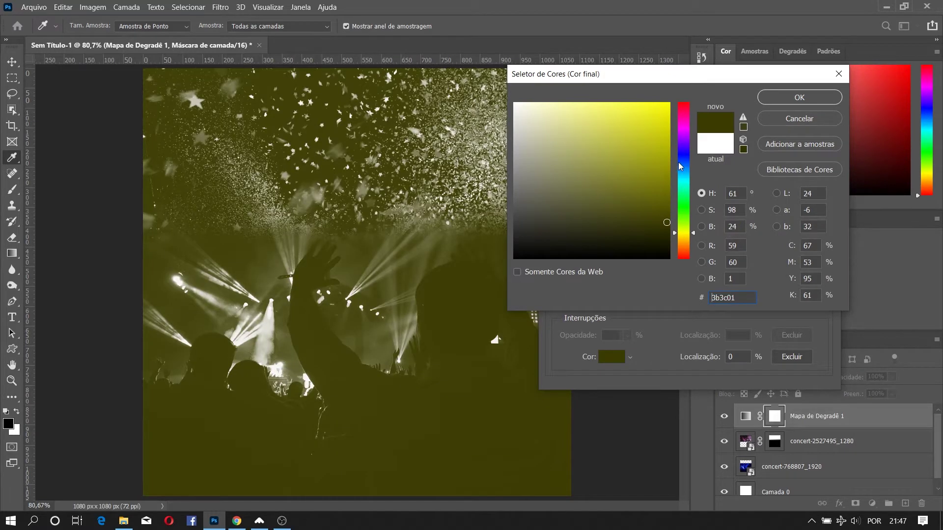
pyautogui.moveTo(667, 223); pyautogui.dragTo(667, 229)
pyautogui.click(783, 104)
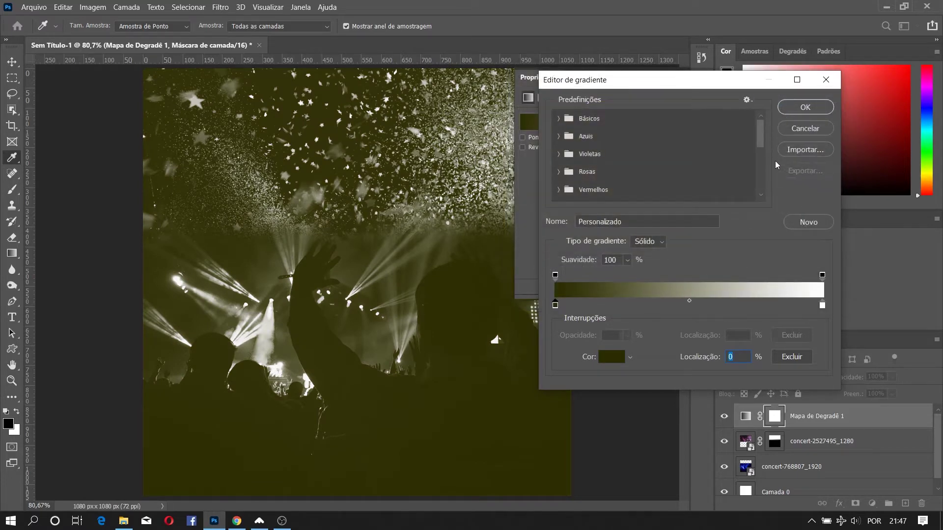
pyautogui.click(806, 110)
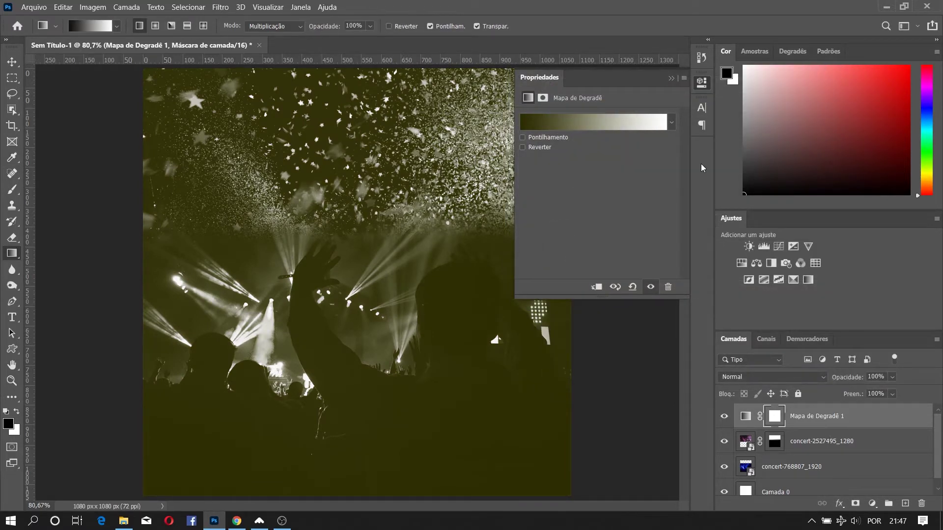
pyautogui.click(670, 79)
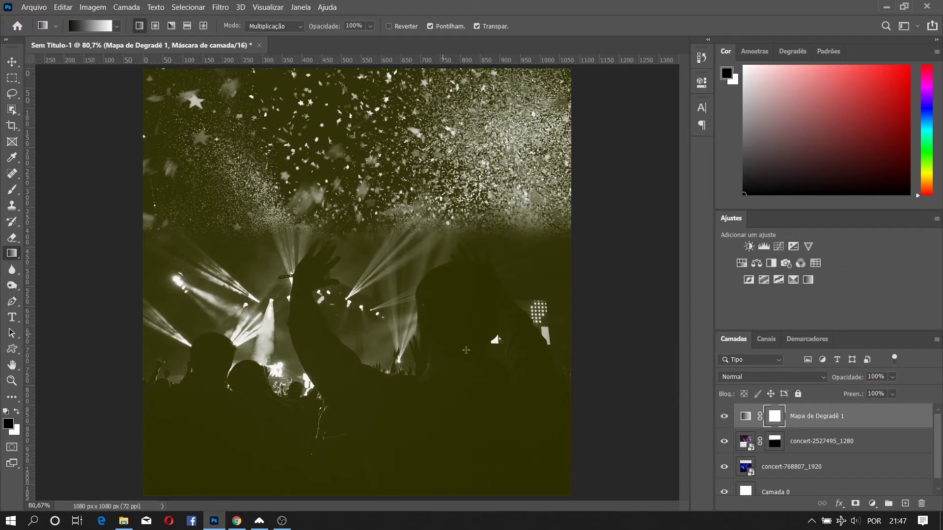
# Select Camada 0, the blue stage photo layer and the confetti layer together
pyautogui.scroll(-1, 856, 480)
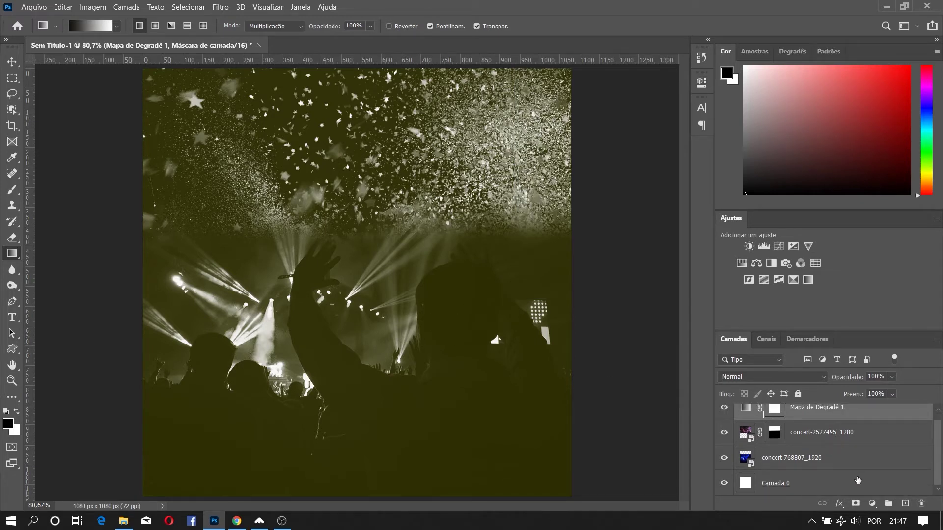
pyautogui.keyDown('ctrl'); pyautogui.click(855, 483); pyautogui.keyUp('ctrl')
pyautogui.keyDown('ctrl'); pyautogui.click(855, 462); pyautogui.keyUp('ctrl')
pyautogui.keyDown('ctrl'); pyautogui.click(853, 432); pyautogui.keyUp('ctrl')
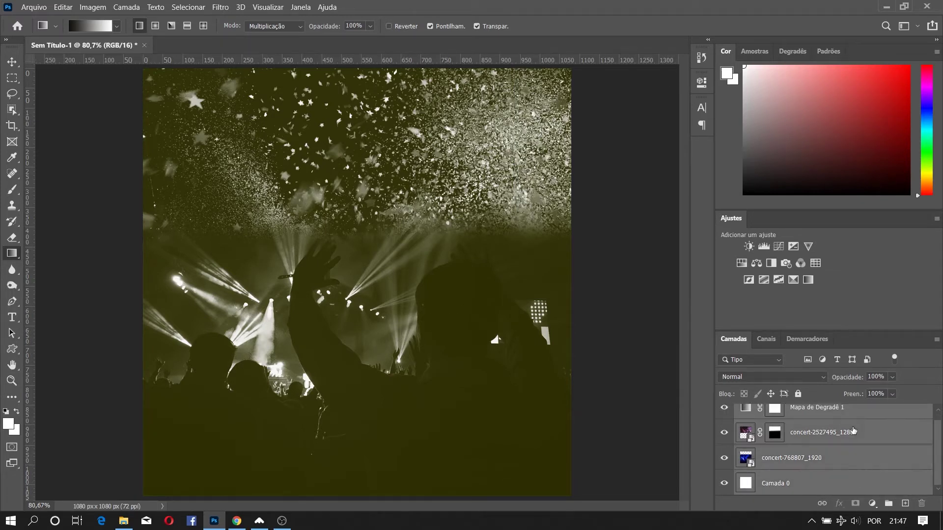
pyautogui.scroll(1, 859, 463)
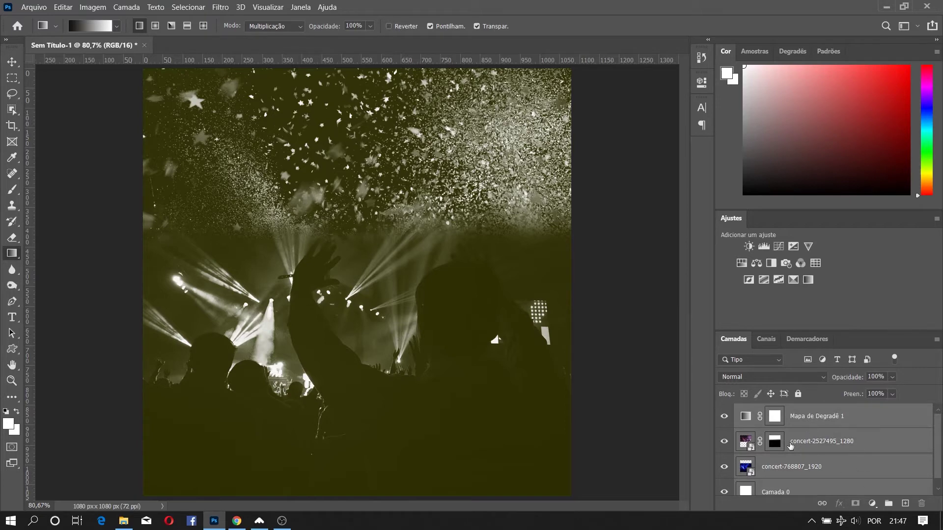
# Convert the selected layers into one smart object and apply a 3,0 px Gaussian blur
pyautogui.rightClick(857, 421)
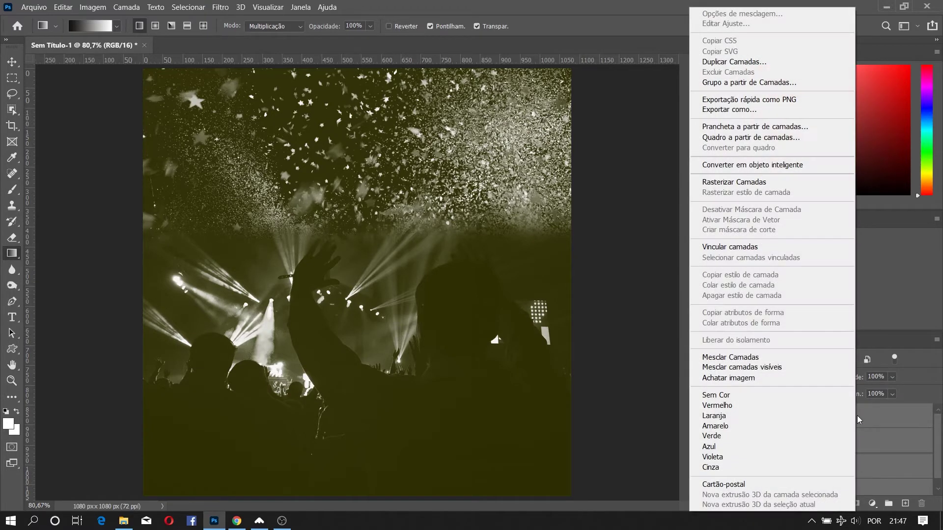
pyautogui.click(751, 167)
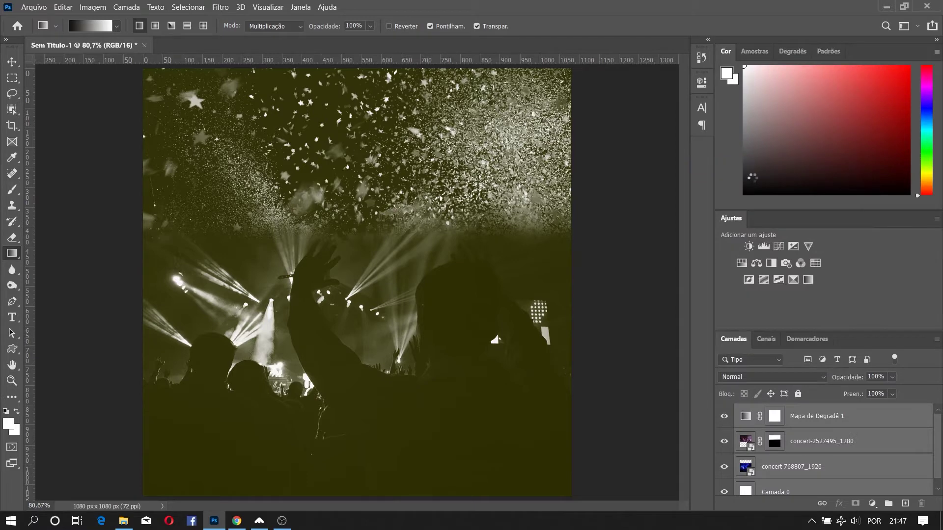
pyautogui.click(221, 7)
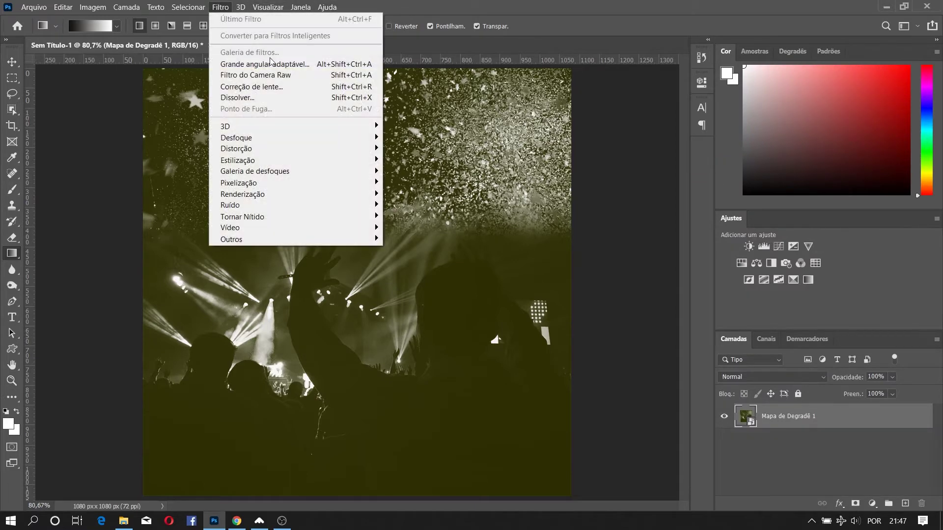
pyautogui.moveTo(284, 138)
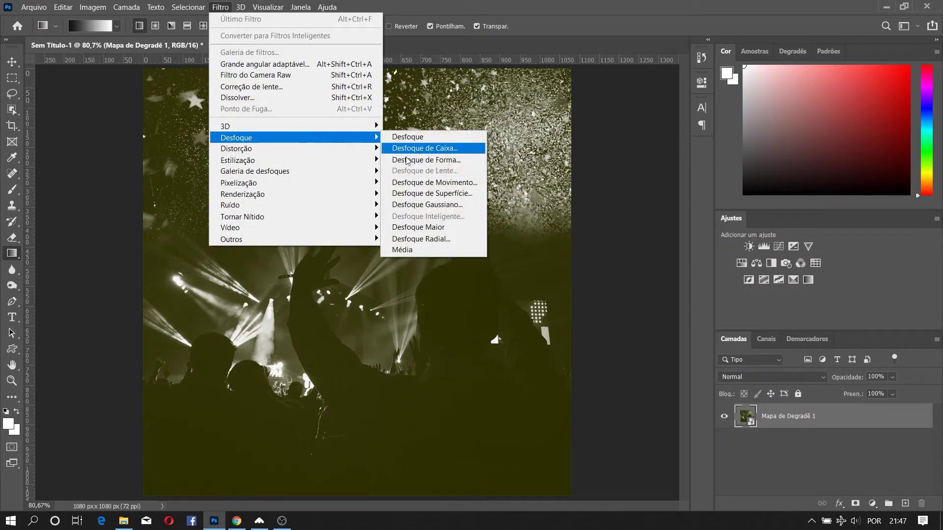
pyautogui.click(446, 210)
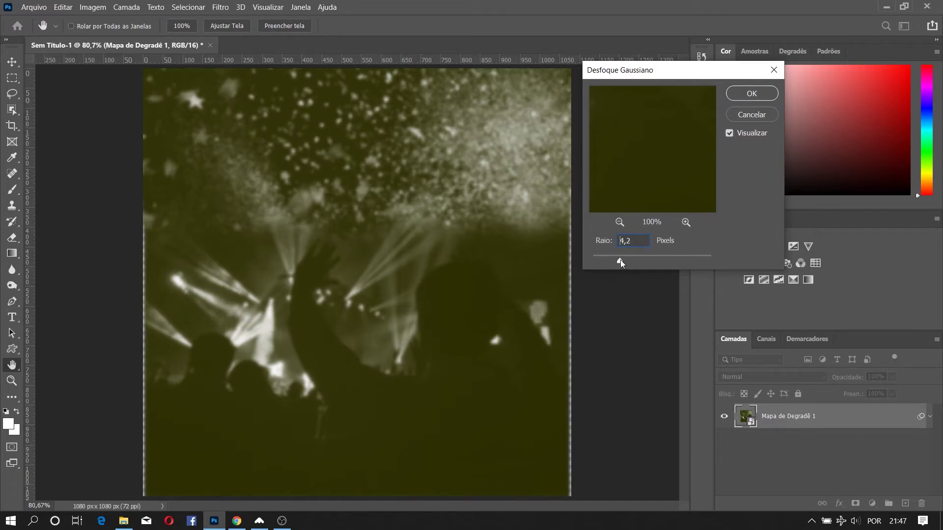
pyautogui.moveTo(614, 260); pyautogui.dragTo(612, 261)
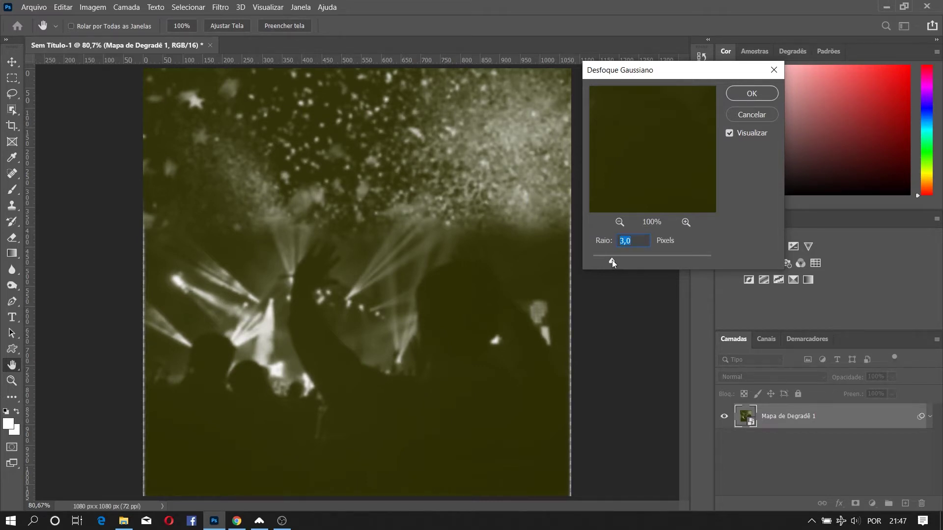
pyautogui.click(751, 94)
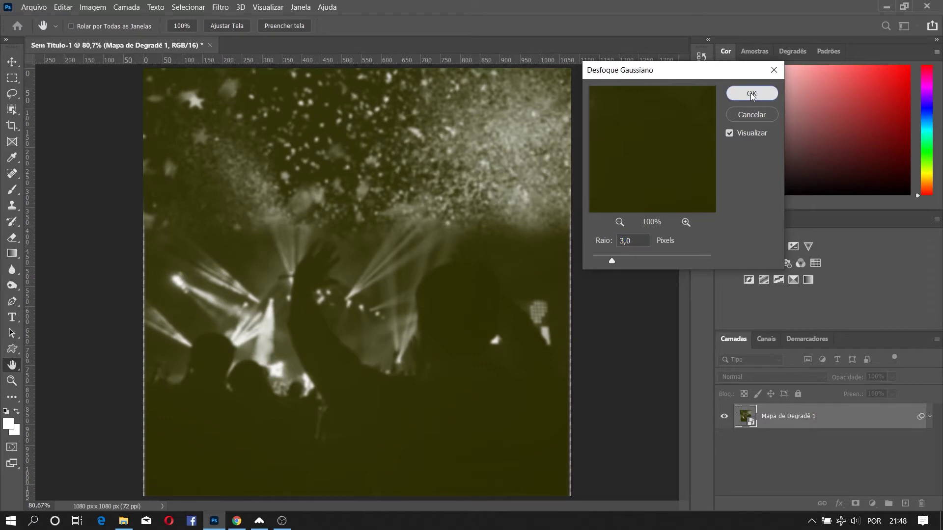
# Scale the blurred smart object to about 102% and add an empty Camada 1 above it
pyautogui.press('g')
pyautogui.hotkey('ctrl', 't')
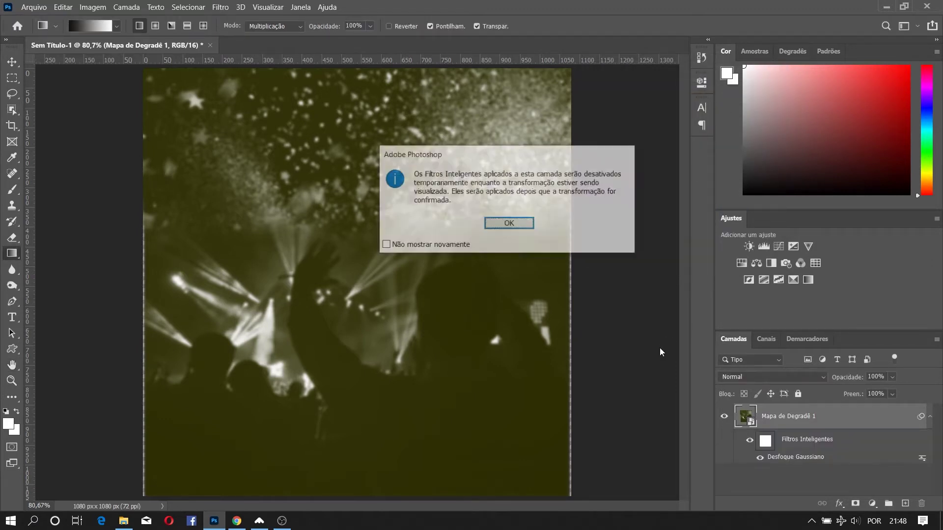
pyautogui.click(524, 223)
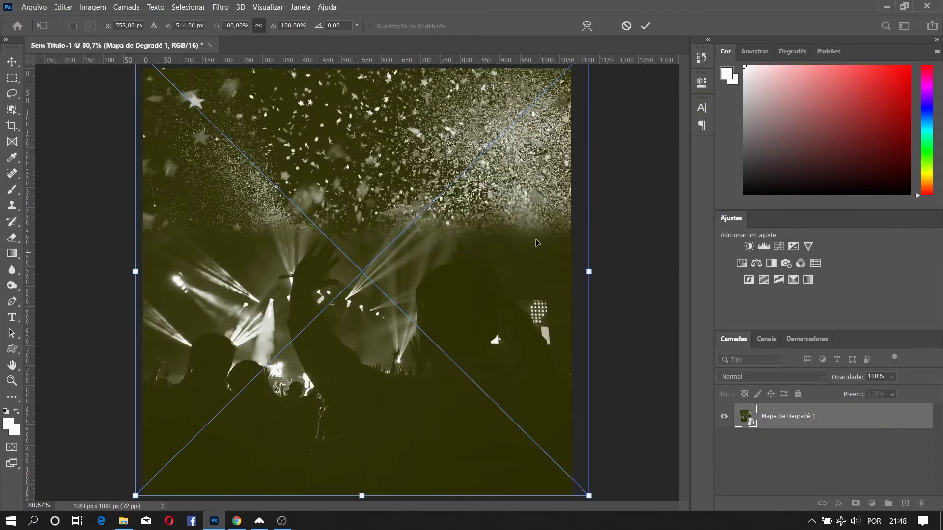
pyautogui.moveTo(133, 274); pyautogui.dragTo(128, 273)
pyautogui.moveTo(584, 268); pyautogui.dragTo(587, 269)
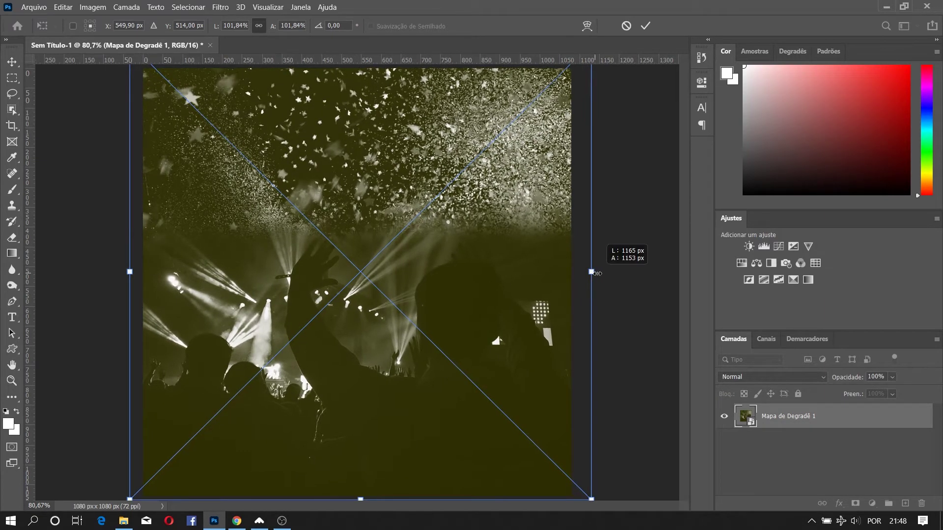
pyautogui.click(645, 25)
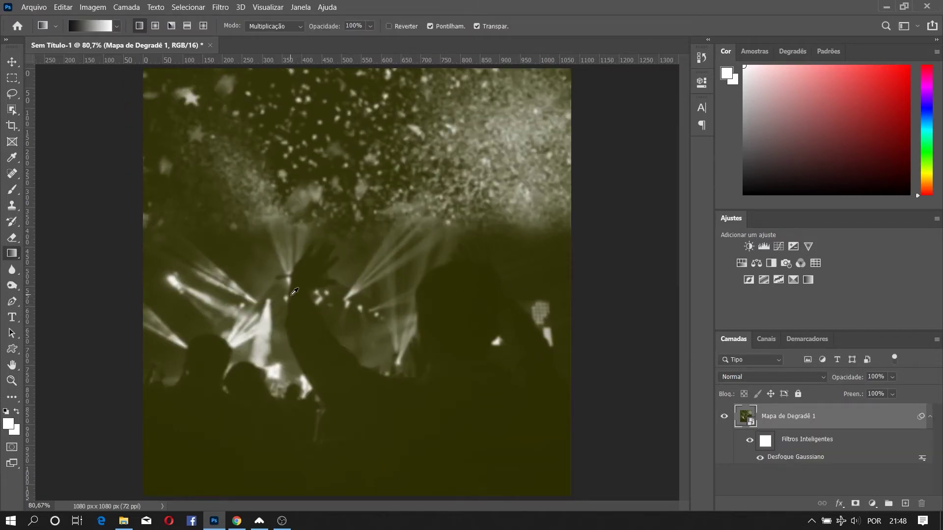
pyautogui.scroll(-1, 295, 292)
pyautogui.scroll(1, 290, 292)
pyautogui.click(905, 503)
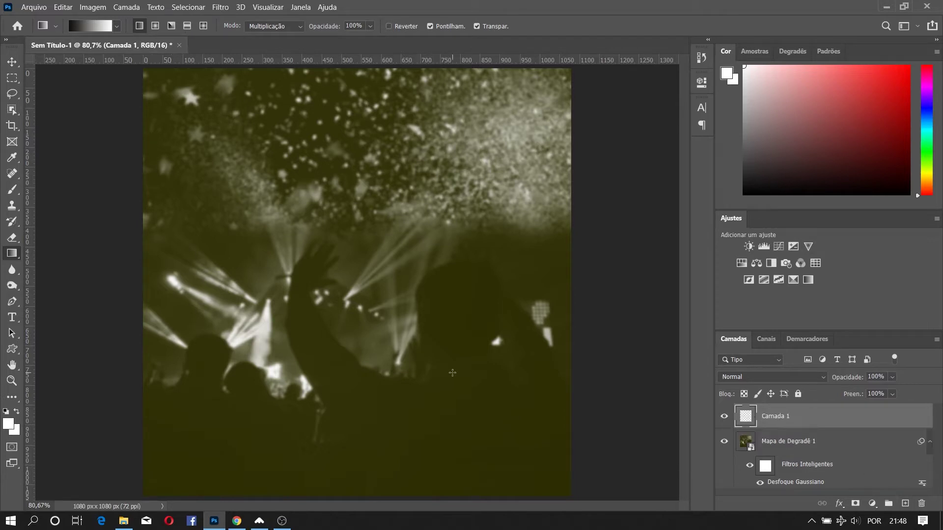
# Set up the Brush tool with pure black colour and a large soft round brush of about 476 px
pyautogui.click(12, 189)
pyautogui.click(6, 412)
pyautogui.click(8, 423)
pyautogui.click(447, 271)
pyautogui.moveTo(447, 270); pyautogui.dragTo(449, 270)
pyautogui.click(782, 95)
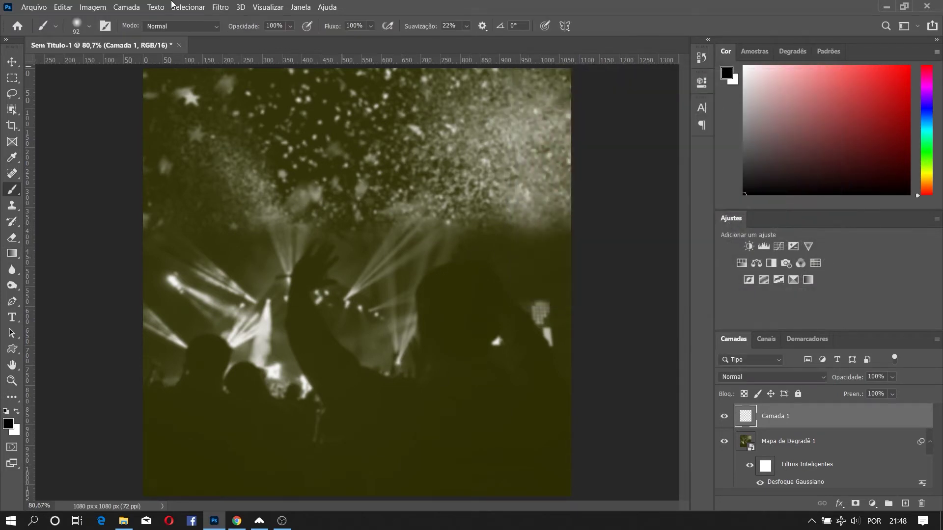
pyautogui.click(79, 25)
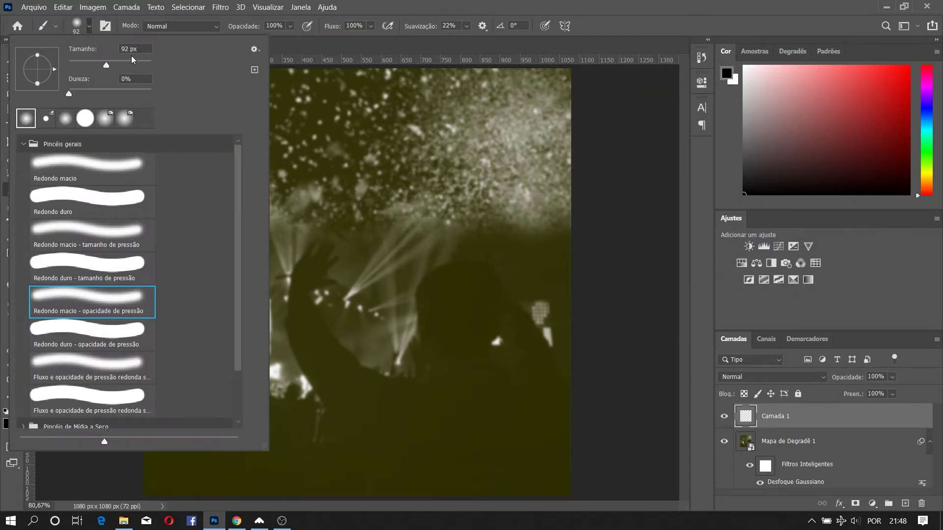
pyautogui.click(140, 64)
pyautogui.click(647, 3)
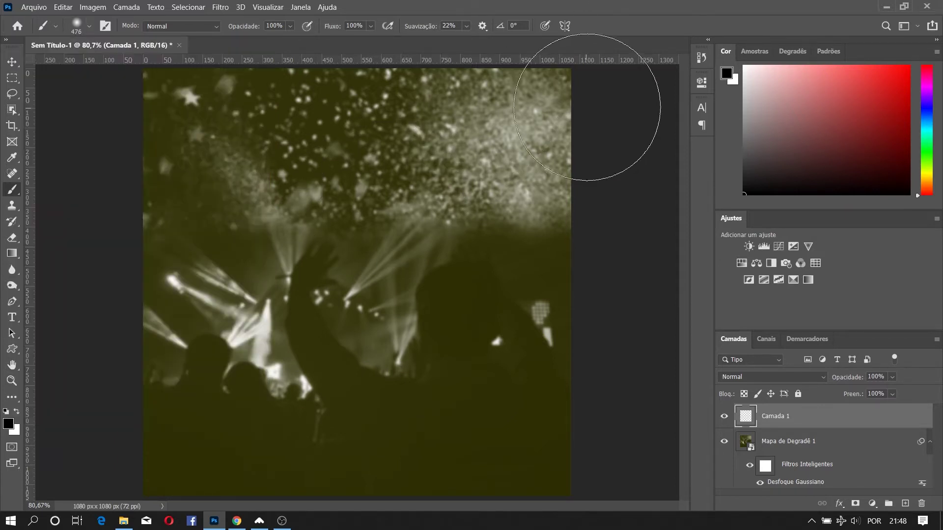
# Paint black strokes along the top-right, right and bottom edges of Camada 1
pyautogui.moveTo(590, 109); pyautogui.dragTo(612, 135)
pyautogui.moveTo(634, 233)
pyautogui.mouseDown()
pyautogui.moveTo(607, 203)
pyautogui.moveTo(597, 488)
pyautogui.moveTo(619, 416)
pyautogui.moveTo(499, 478)
pyautogui.moveTo(260, 493)
pyautogui.moveTo(112, 455)
pyautogui.moveTo(178, 442)
pyautogui.moveTo(136, 370)
pyautogui.moveTo(167, 64)
pyautogui.moveTo(181, 39)
pyautogui.moveTo(402, 39)
pyautogui.moveTo(638, 69)
pyautogui.mouseUp()
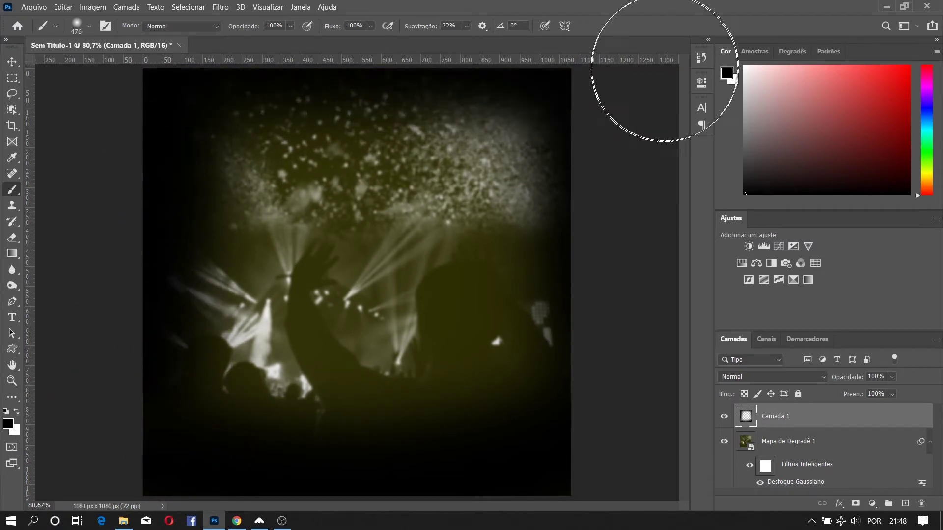
pyautogui.click(220, 7)
# Apply a heavy Gaussian blur to the black edge strokes and lower Camada 1's opacity to 68%
pyautogui.moveTo(324, 141)
pyautogui.click(426, 205)
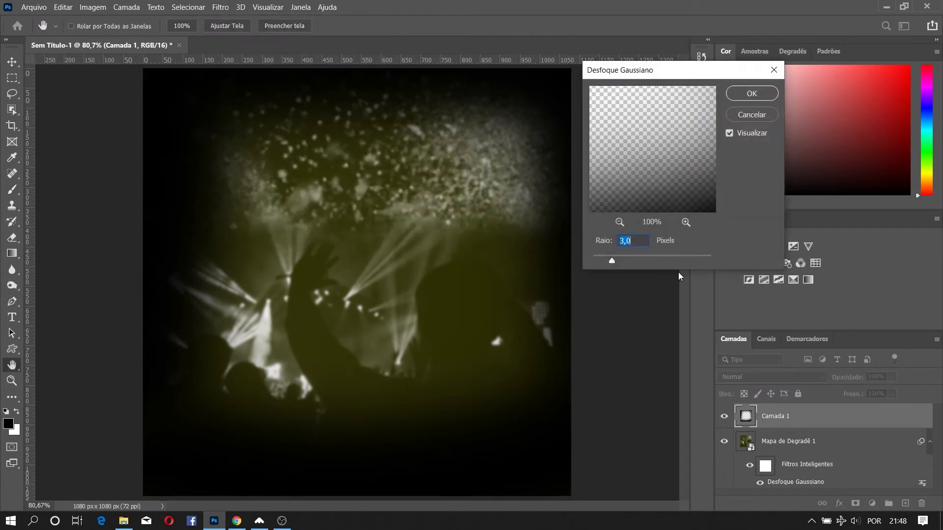
pyautogui.moveTo(650, 258); pyautogui.dragTo(686, 253)
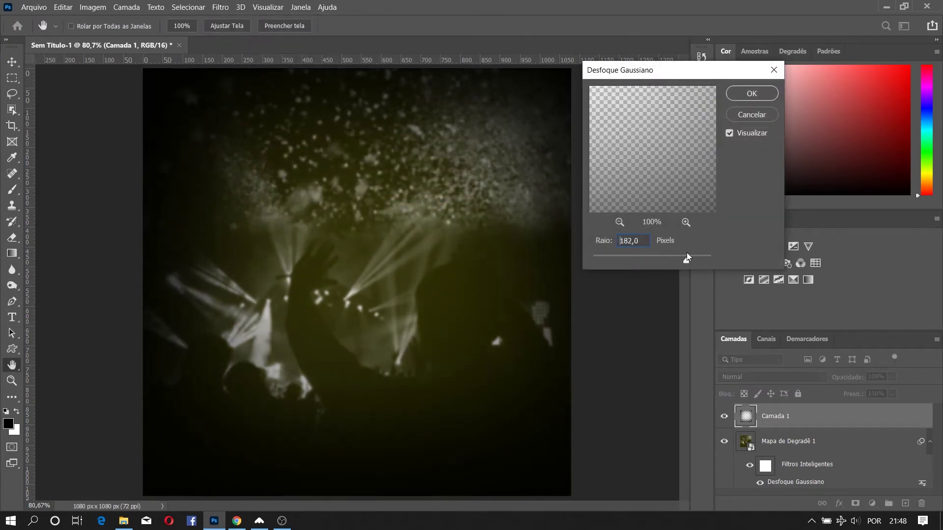
pyautogui.moveTo(685, 257); pyautogui.dragTo(675, 262)
pyautogui.click(743, 95)
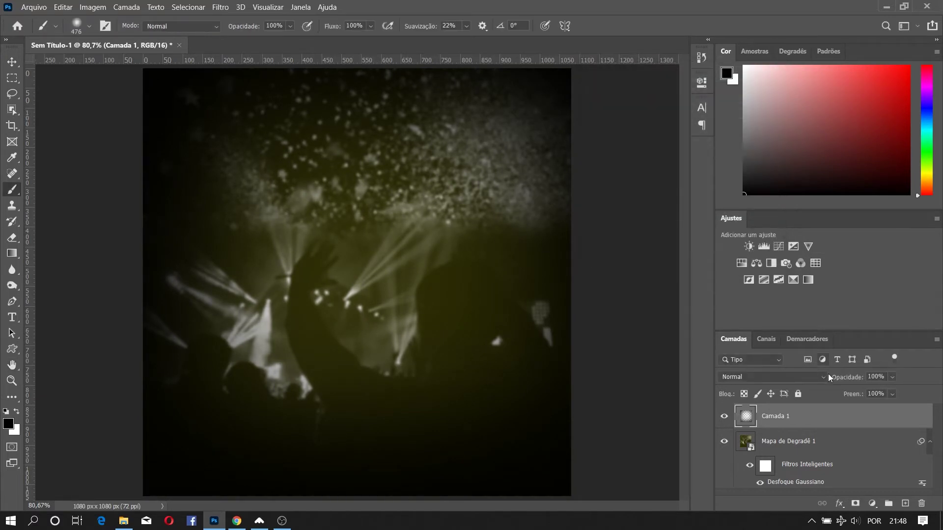
pyautogui.moveTo(829, 377)
pyautogui.mouseDown()
pyautogui.moveTo(848, 374)
pyautogui.moveTo(845, 382)
pyautogui.mouseUp()
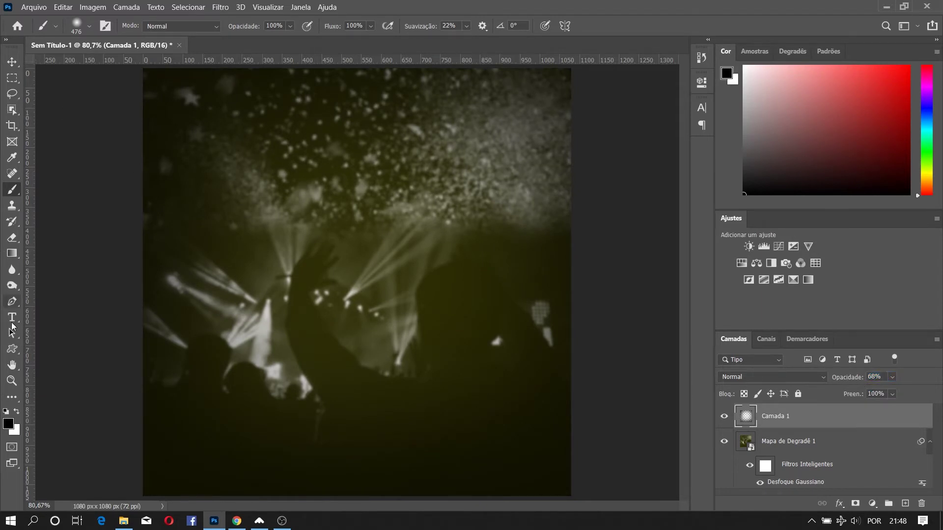
# Choose the Rectangle tool with no stroke colour, white fill and a solid stroke style
pyautogui.click(14, 351)
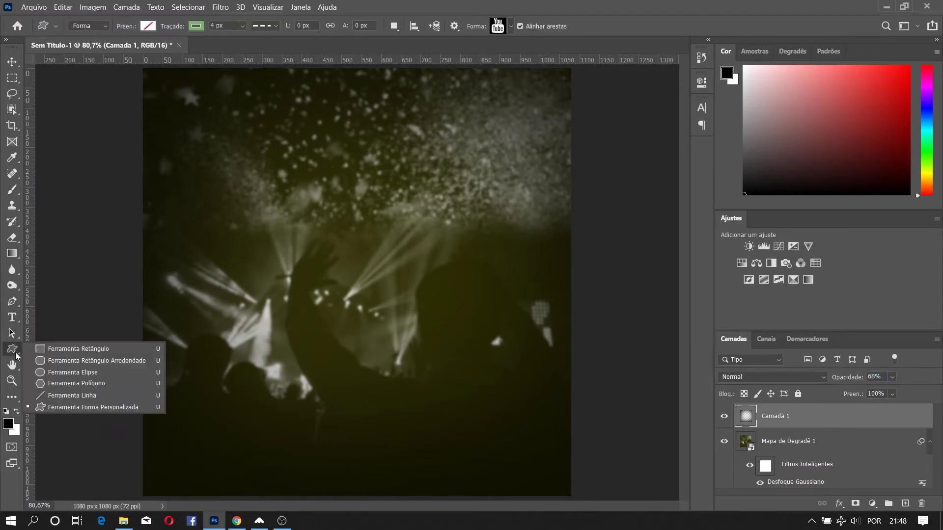
pyautogui.click(57, 351)
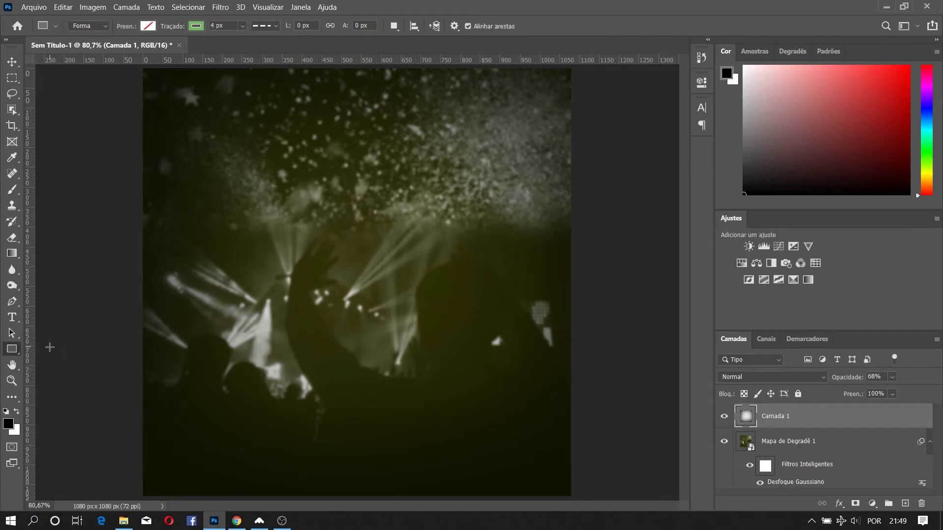
pyautogui.click(196, 26)
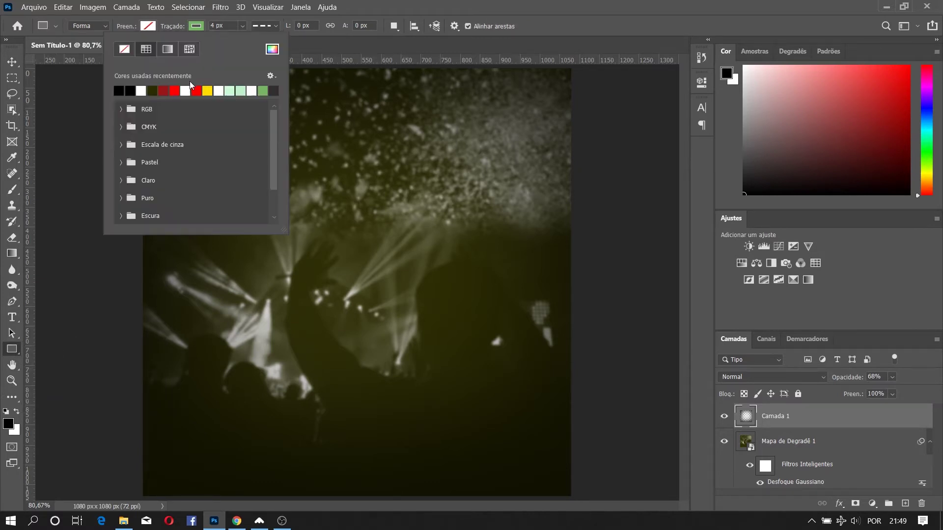
pyautogui.click(121, 51)
pyautogui.click(147, 26)
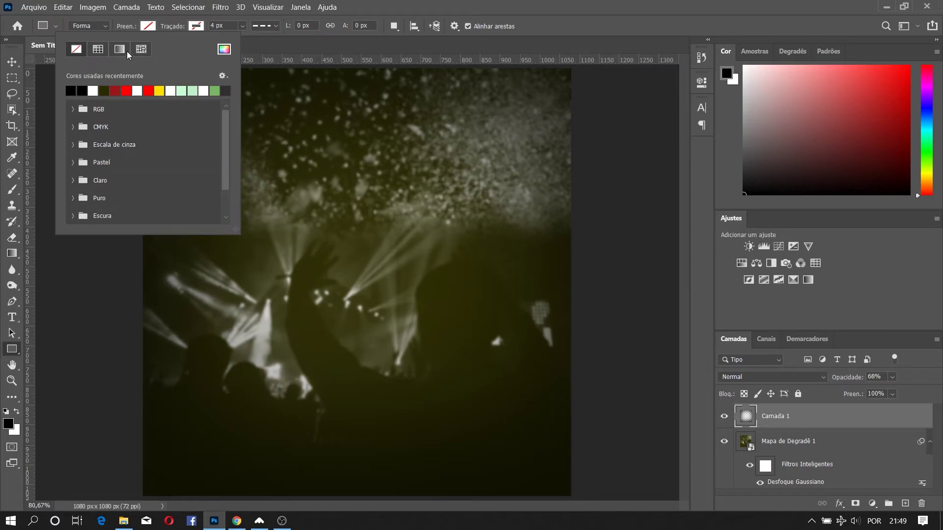
pyautogui.click(94, 91)
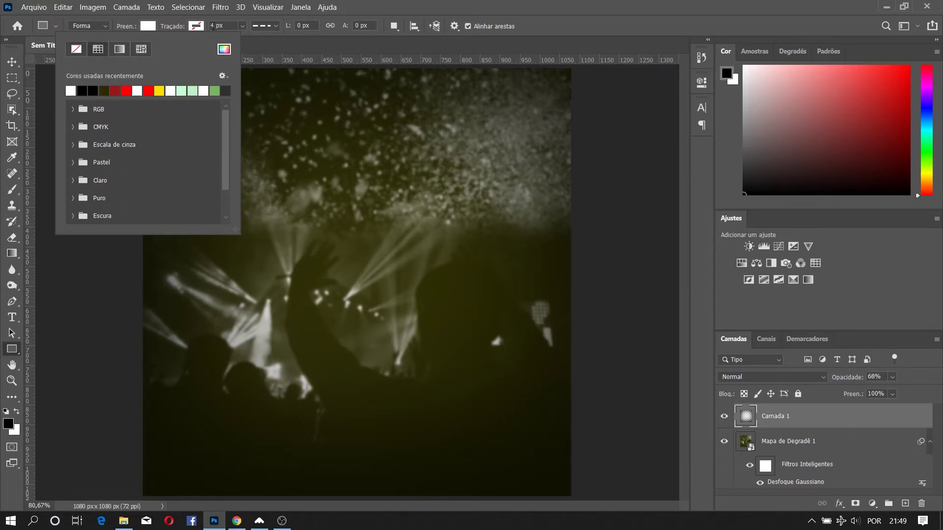
pyautogui.click(214, 26)
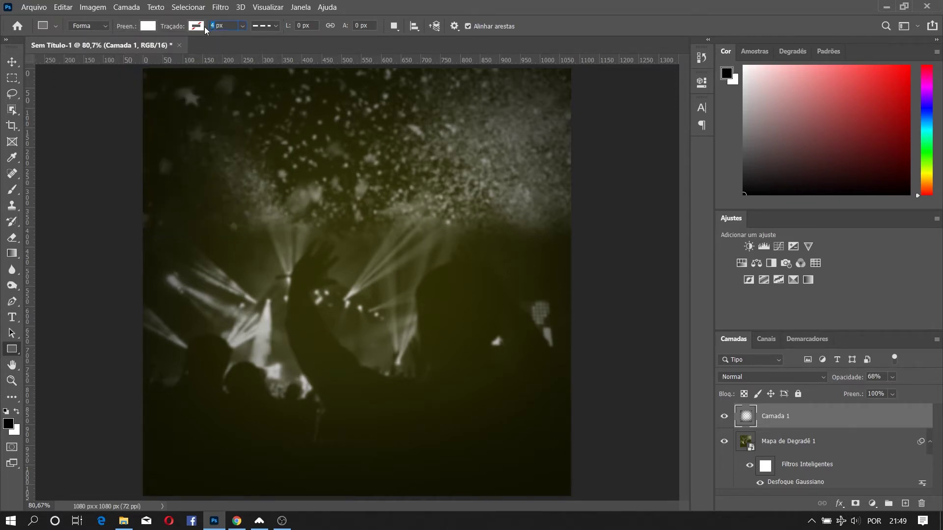
pyautogui.click(265, 26)
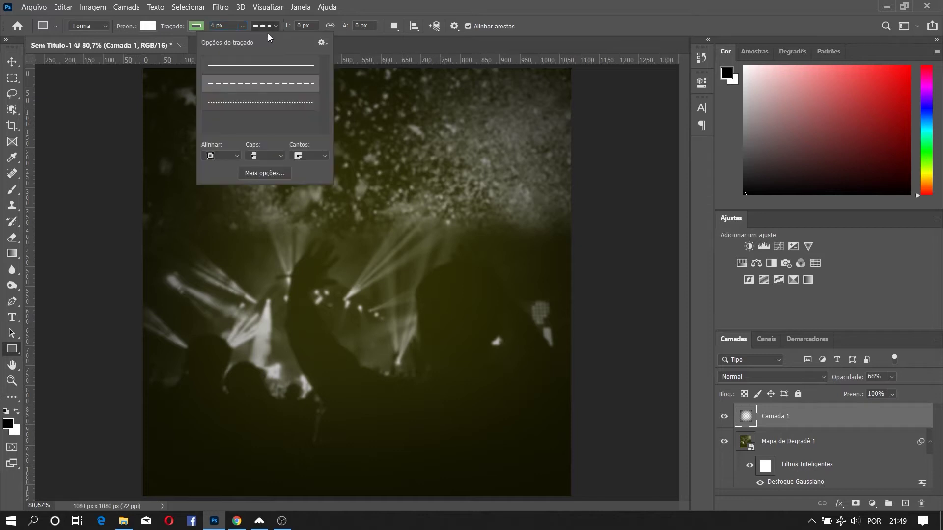
pyautogui.click(256, 68)
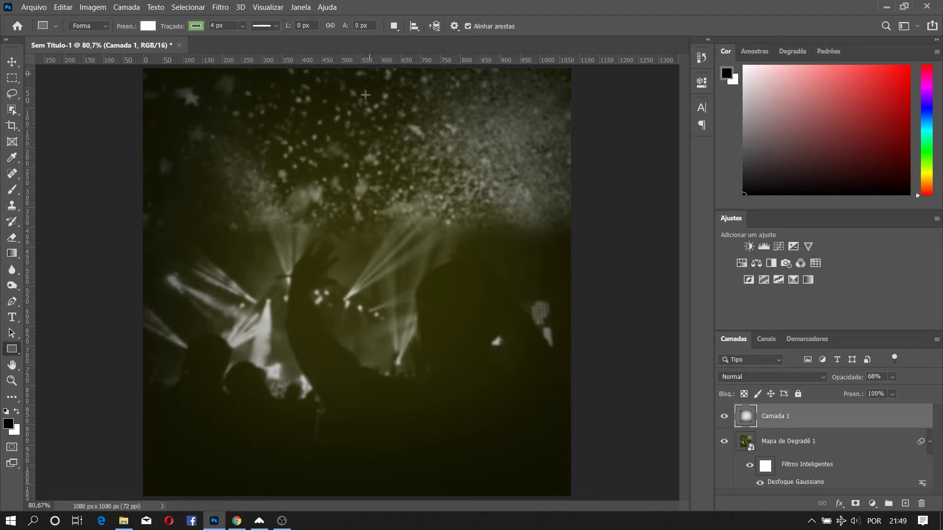
# Draw a 917×641 px rectangle over the photo's centre and give it no fill with a 2 px white stroke
pyautogui.moveTo(186, 174); pyautogui.dragTo(549, 428)
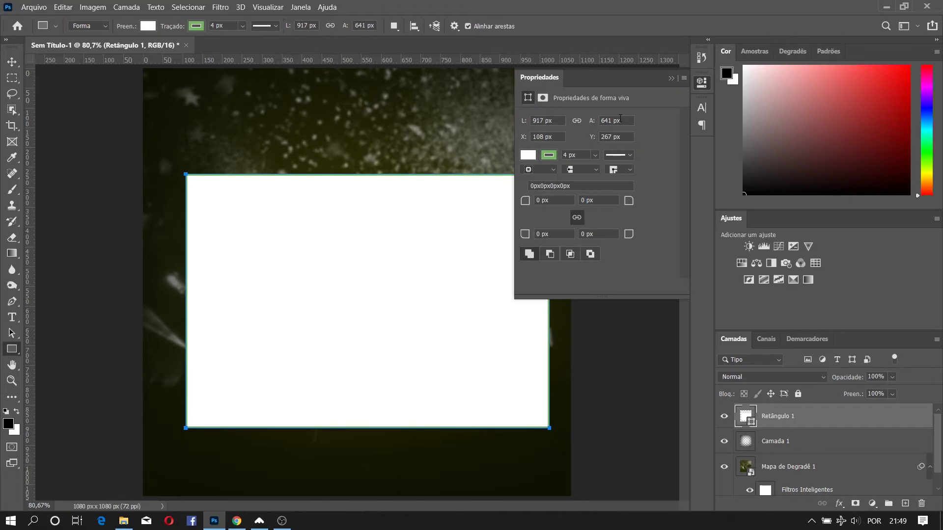
pyautogui.click(548, 157)
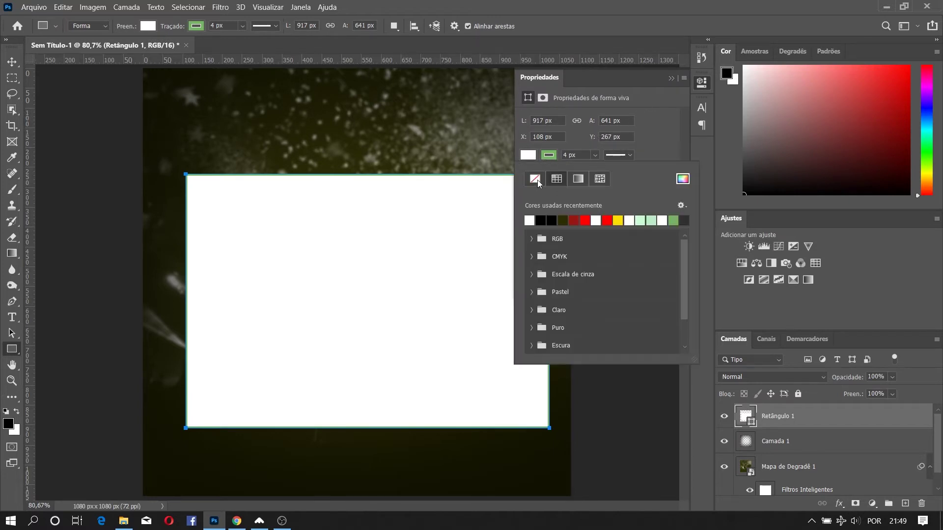
pyautogui.click(536, 178)
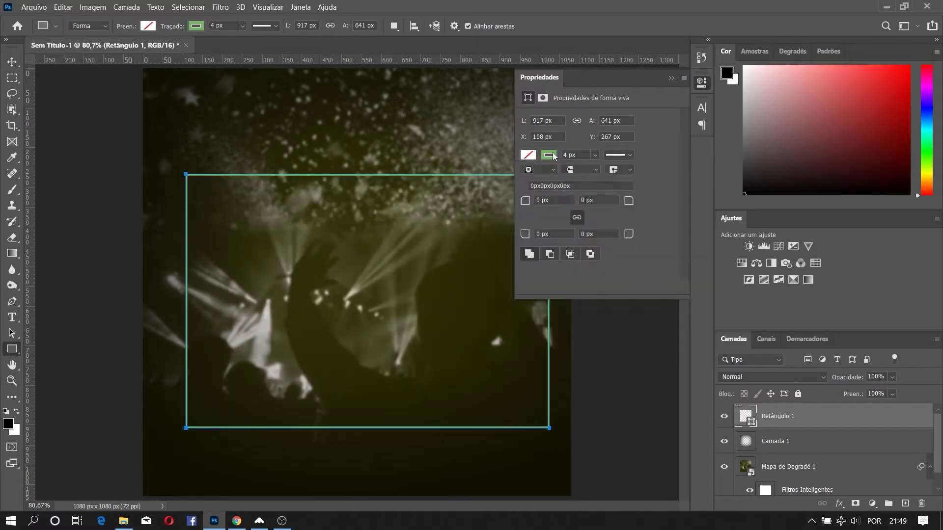
pyautogui.click(530, 220)
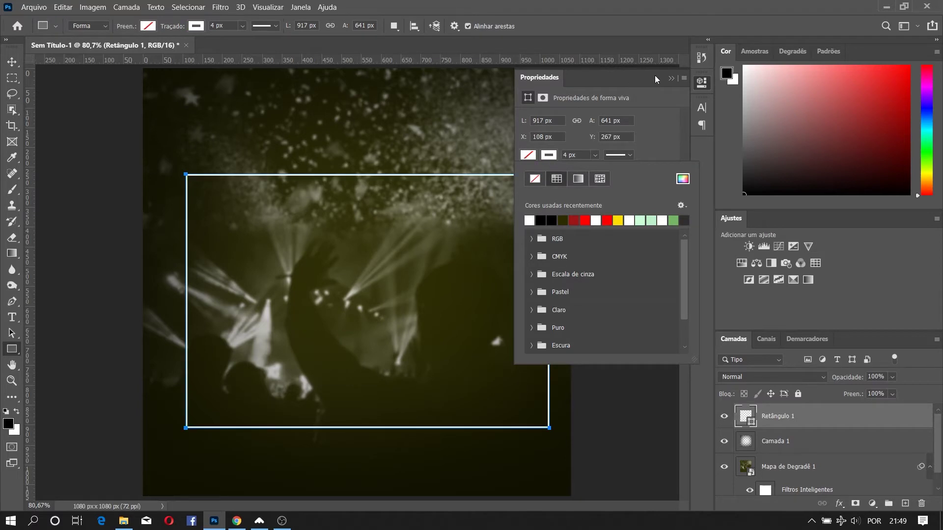
pyautogui.click(560, 155)
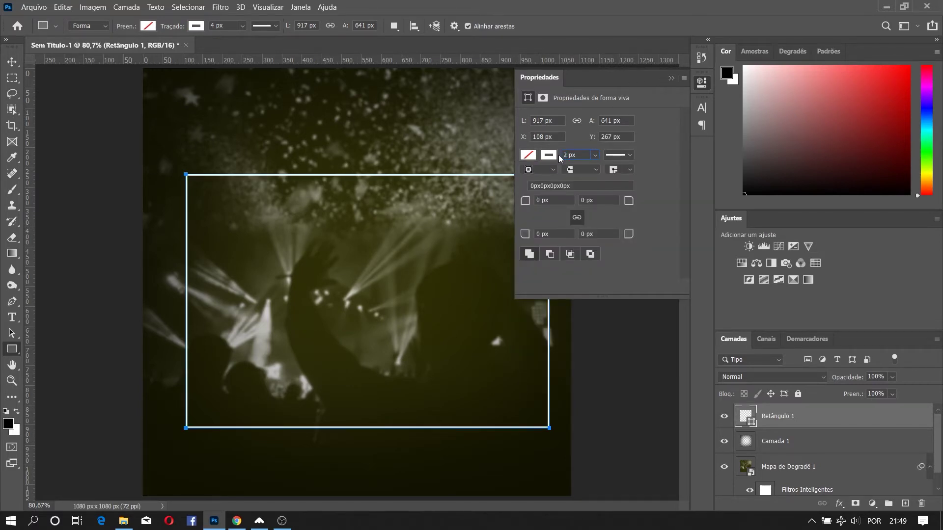
pyautogui.press('Return')
pyautogui.click(672, 80)
pyautogui.click(12, 62)
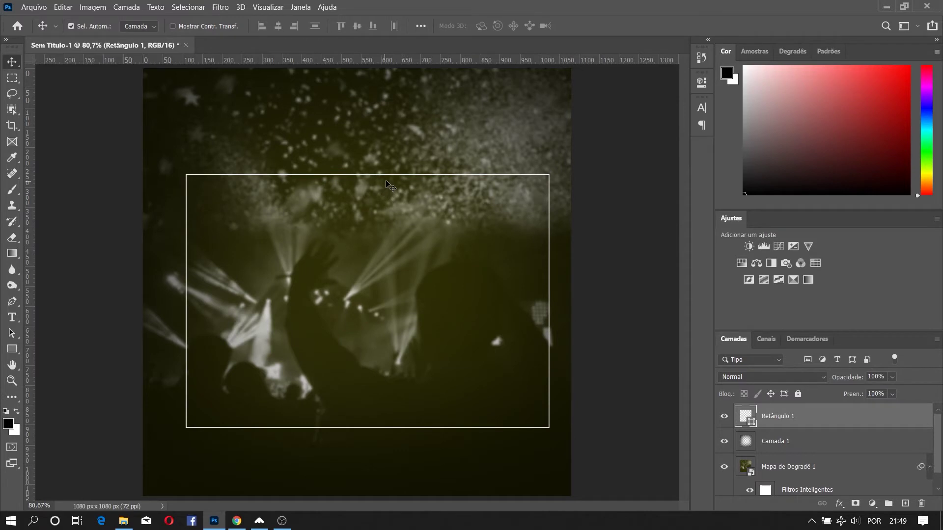
# Shift the rectangle frame slightly up and left and set its opacity to 35%
pyautogui.moveTo(383, 177)
pyautogui.mouseDown()
pyautogui.moveTo(367, 159)
pyautogui.moveTo(395, 161)
pyautogui.moveTo(379, 166)
pyautogui.mouseUp()
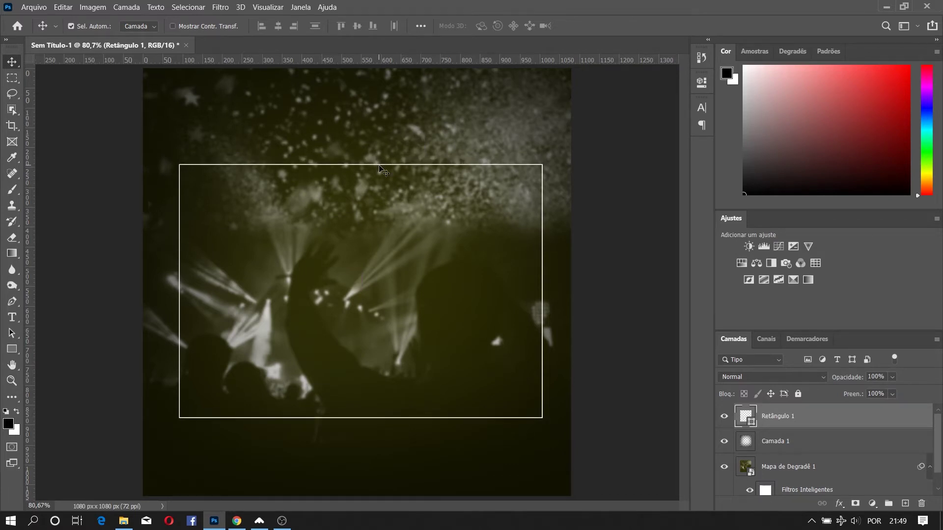
pyautogui.moveTo(855, 379)
pyautogui.mouseDown()
pyautogui.moveTo(840, 380)
pyautogui.moveTo(853, 379)
pyautogui.mouseUp()
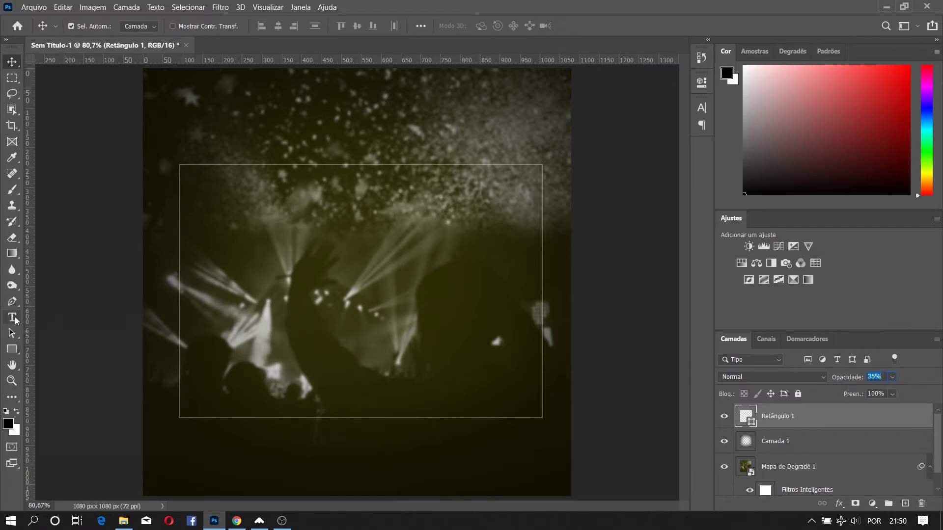
pyautogui.click(18, 320)
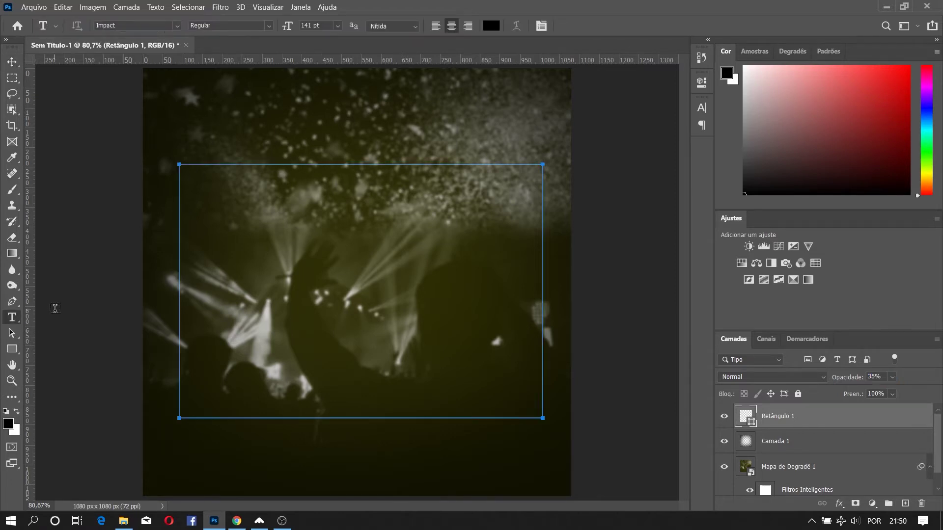
# Type 'Culto da' as a new text layer near the top and colour it white
pyautogui.click(325, 113)
pyautogui.write('C')
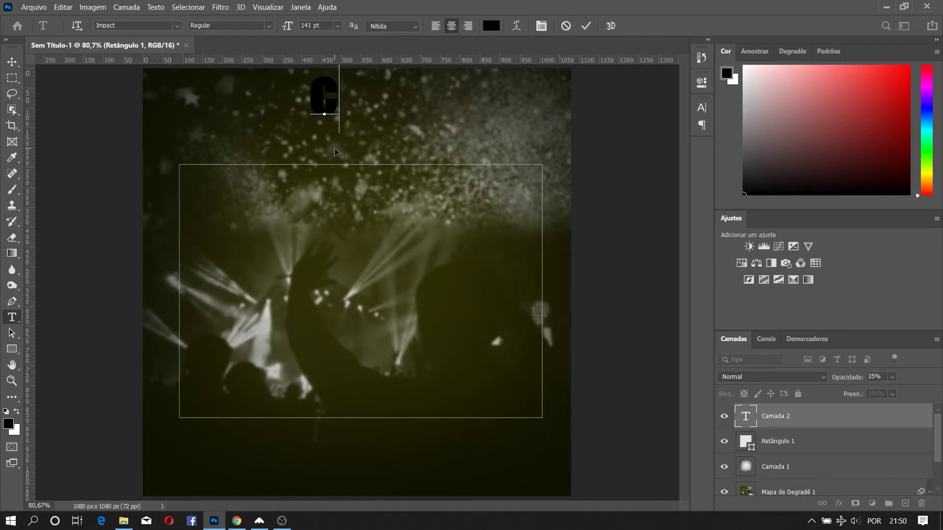
pyautogui.write('ul')
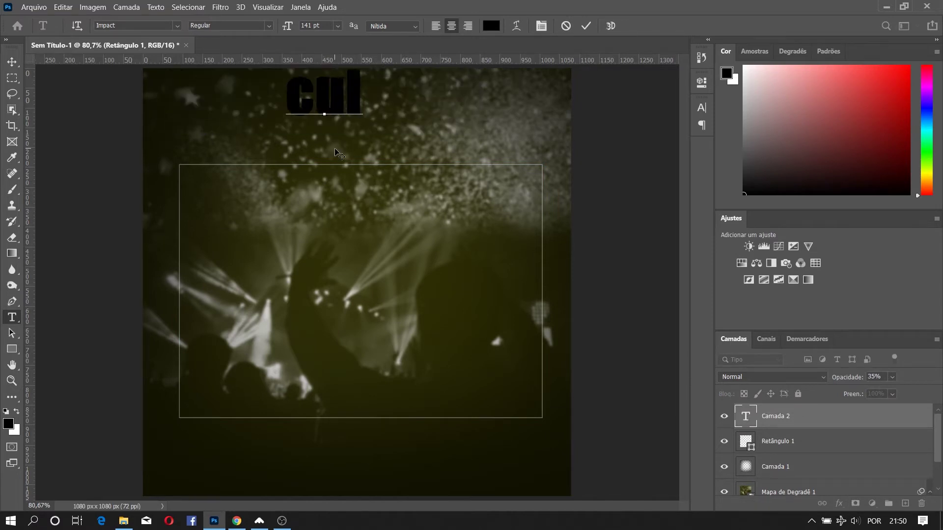
pyautogui.write('to da')
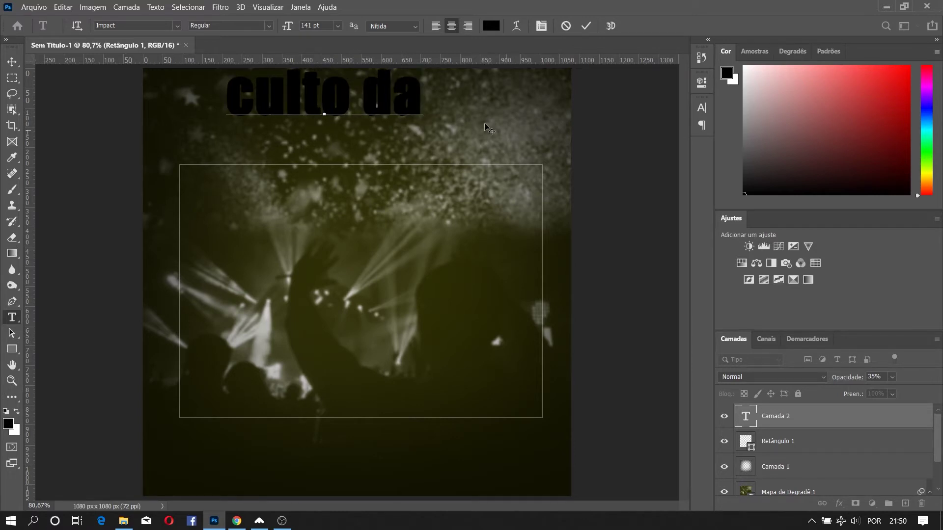
pyautogui.click(586, 29)
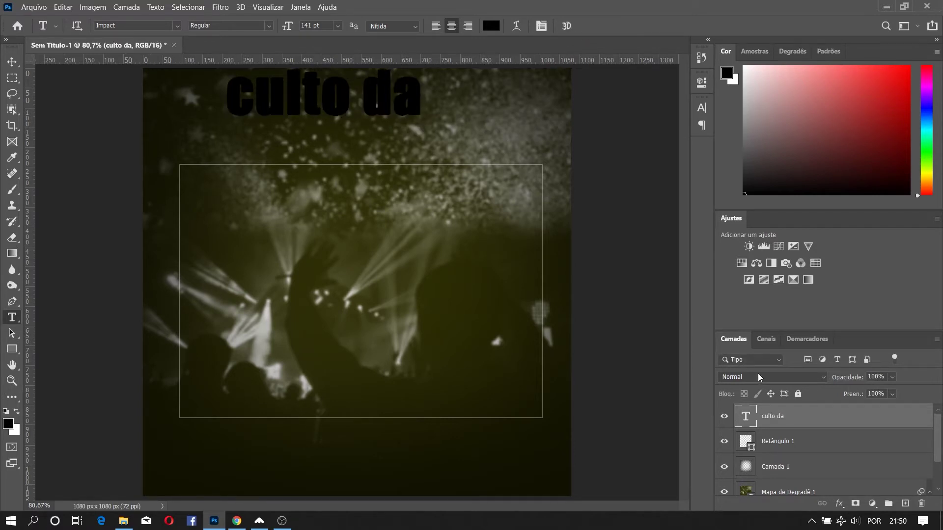
pyautogui.click(703, 108)
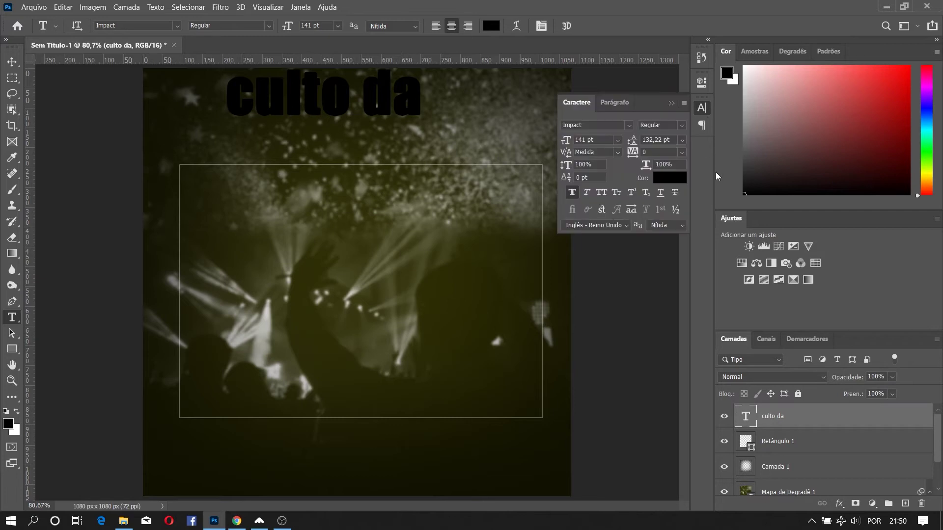
pyautogui.click(683, 182)
pyautogui.moveTo(644, 169); pyautogui.dragTo(492, 74)
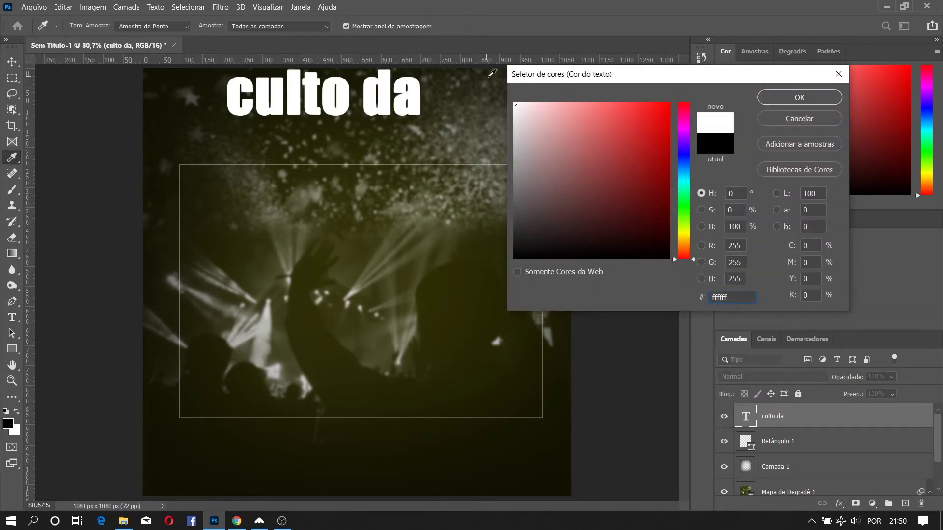
pyautogui.click(794, 97)
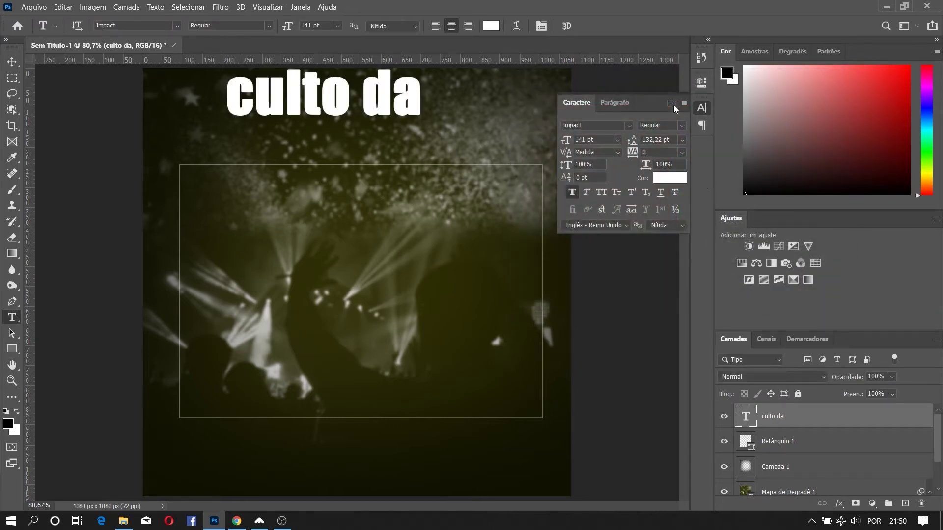
pyautogui.click(672, 103)
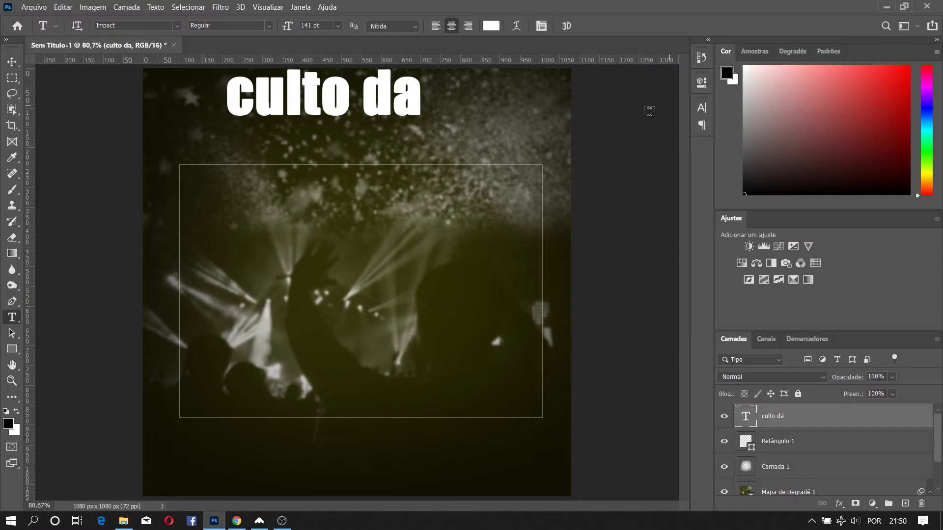
# Scale the title to about 74% and move it down just above the rectangle
pyautogui.click(16, 66)
pyautogui.hotkey('ctrl', 't')
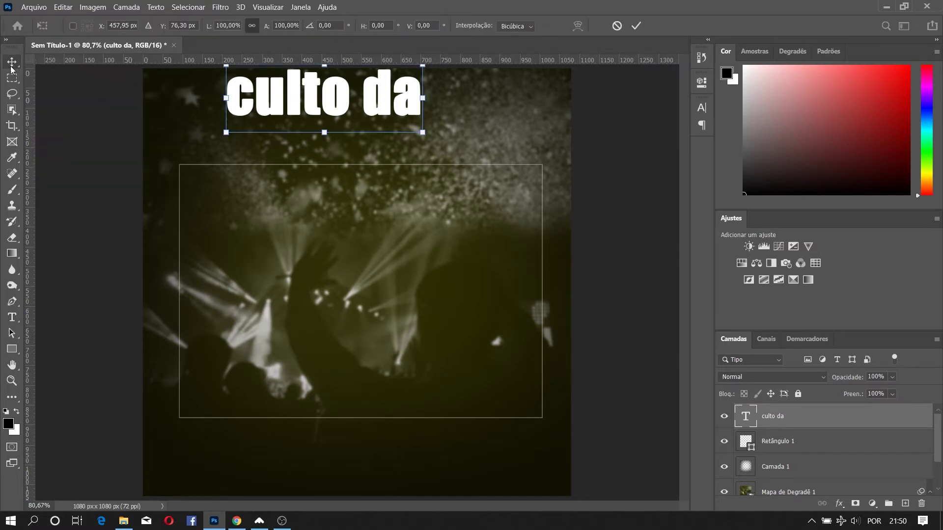
pyautogui.moveTo(421, 134); pyautogui.dragTo(372, 114)
pyautogui.moveTo(331, 86); pyautogui.dragTo(391, 158)
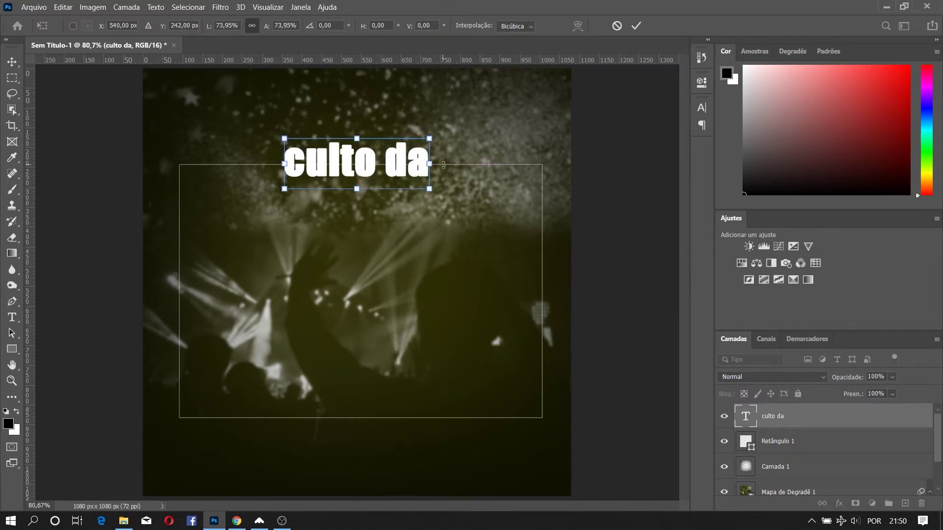
pyautogui.click(635, 25)
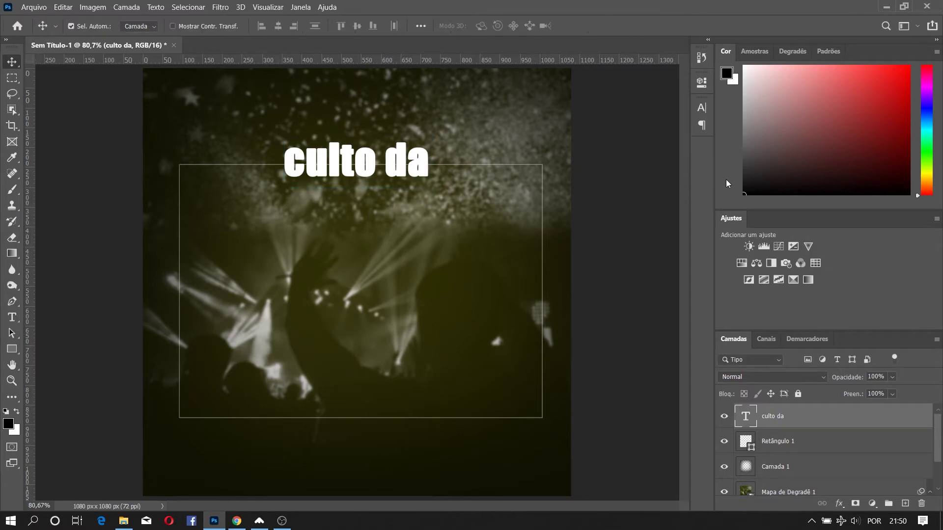
# Spread the title's letters apart with tracking 300
pyautogui.click(704, 112)
pyautogui.moveTo(632, 155); pyautogui.dragTo(640, 154)
pyautogui.click(653, 152)
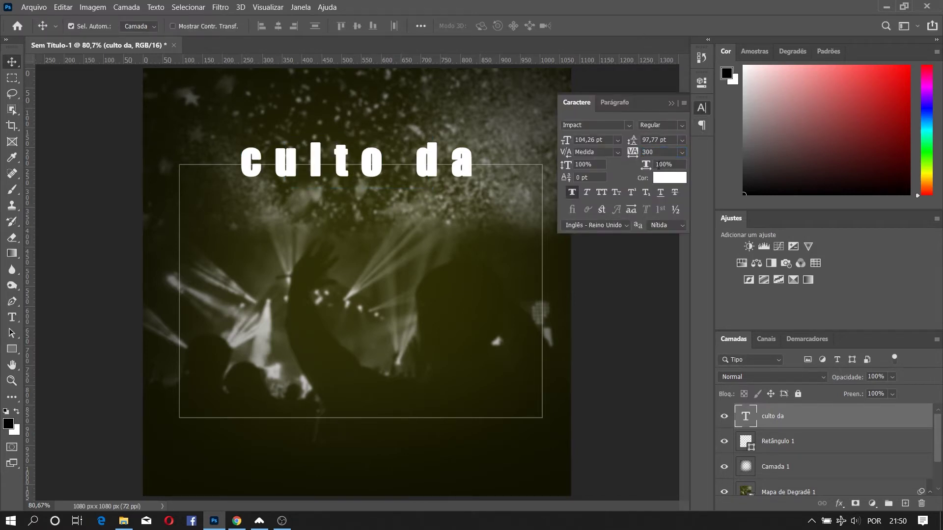
pyautogui.click(671, 104)
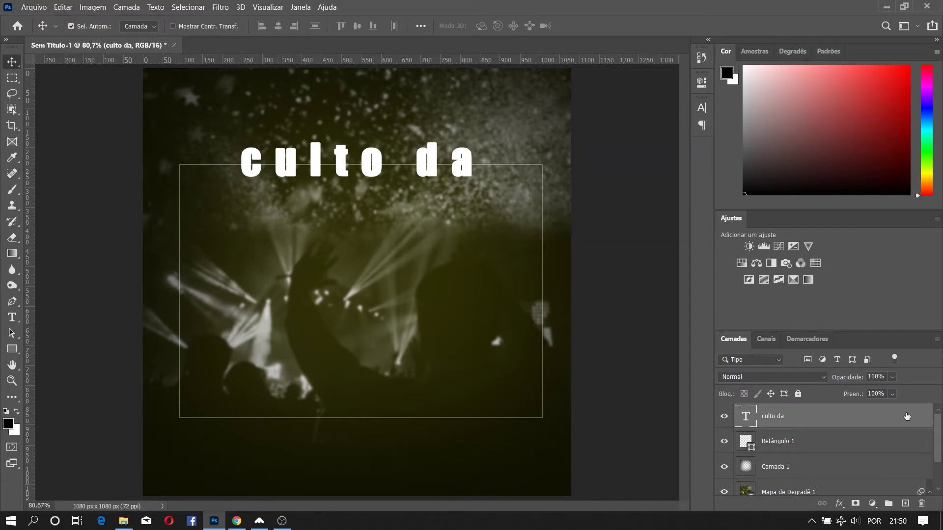
pyautogui.click(841, 454)
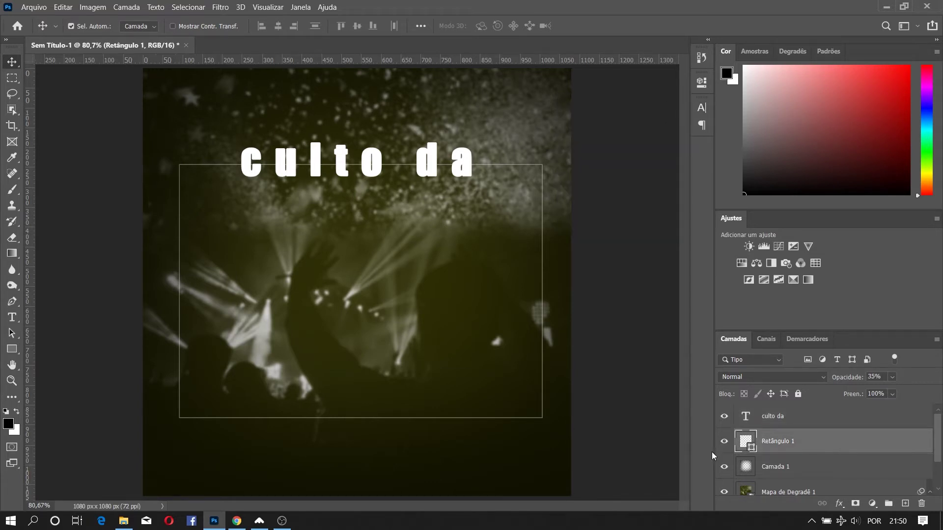
# Add a layer mask to the Retângulo 1 rectangle layer
pyautogui.click(723, 442)
pyautogui.click(723, 442)
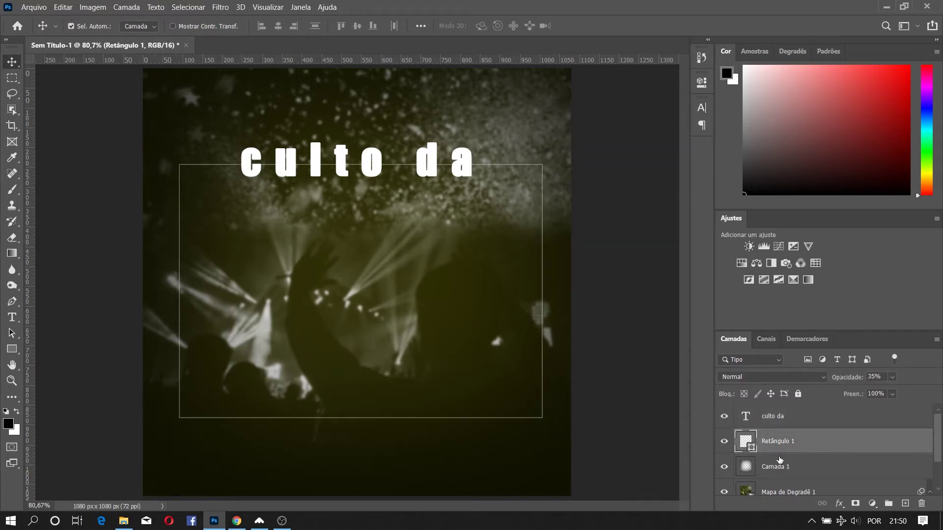
pyautogui.click(857, 503)
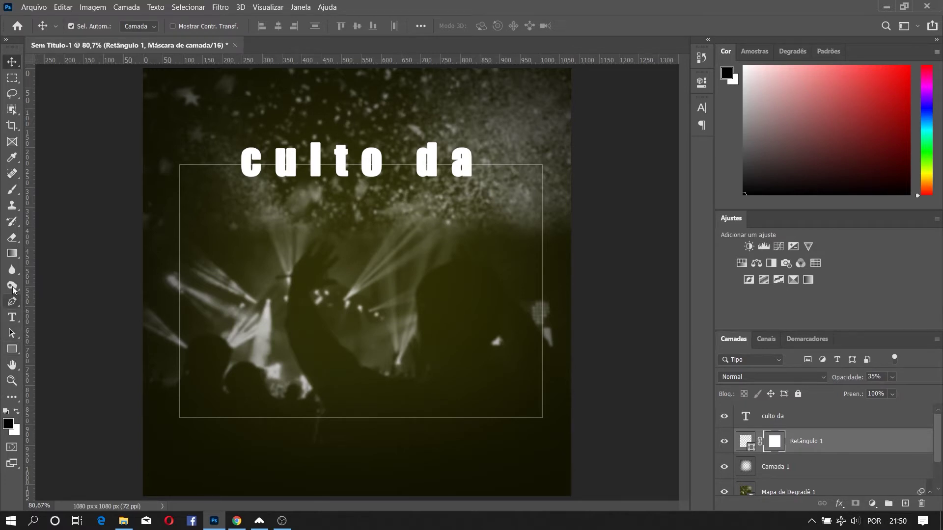
# Choose a hard round brush at 52 px
pyautogui.click(12, 190)
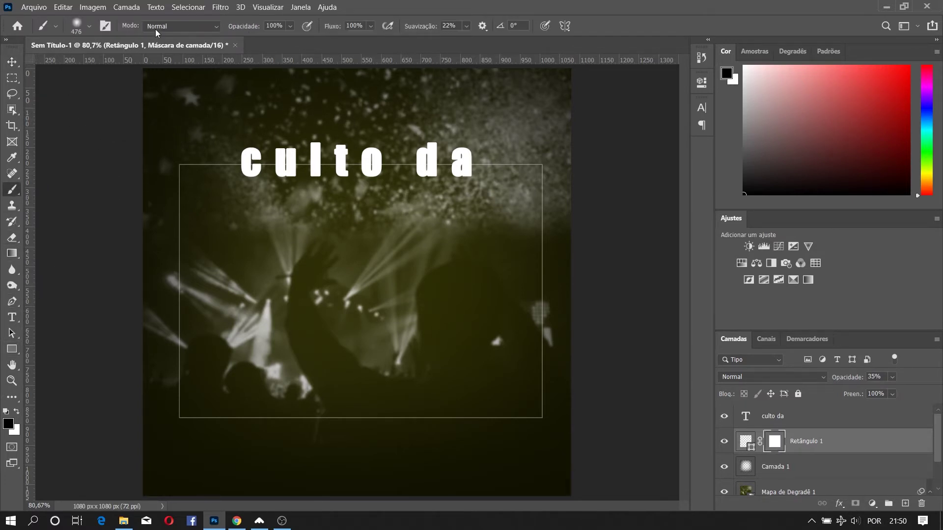
pyautogui.click(85, 27)
pyautogui.click(78, 195)
pyautogui.moveTo(111, 61); pyautogui.dragTo(104, 62)
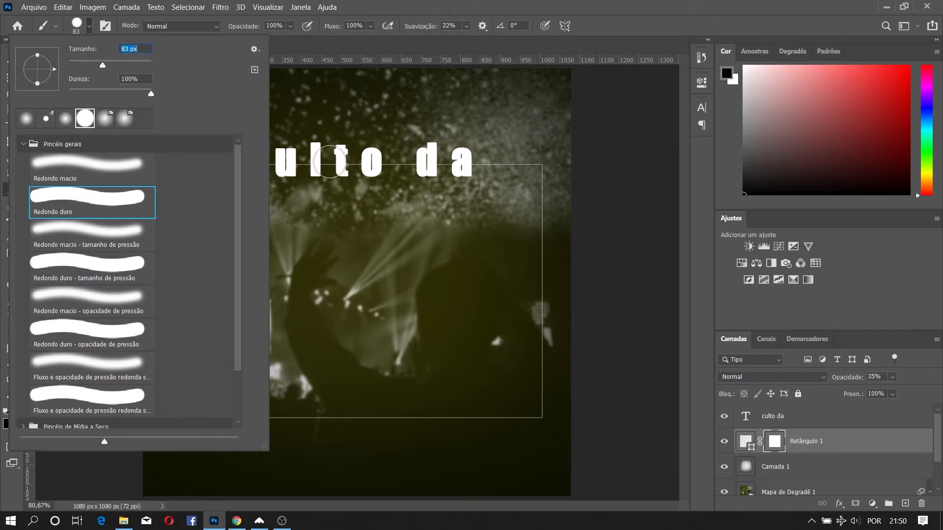
pyautogui.click(89, 63)
pyautogui.click(398, 53)
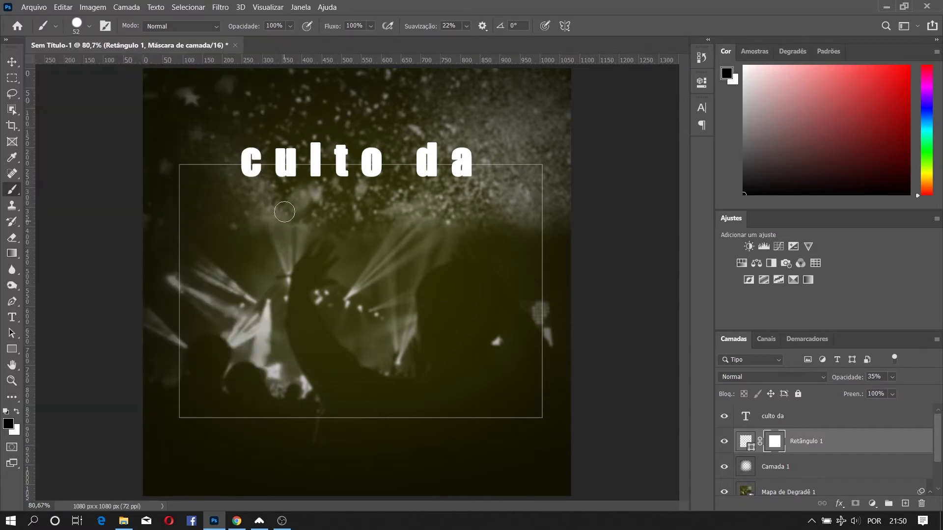
# Paint black over the rectangle's top border where it runs behind the title
pyautogui.moveTo(257, 166); pyautogui.dragTo(410, 161)
pyautogui.click(12, 61)
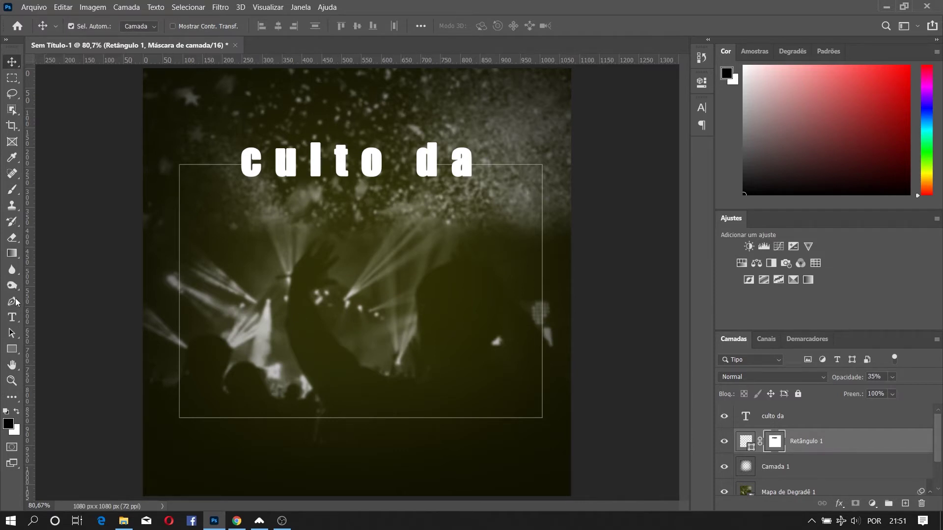
pyautogui.click(13, 317)
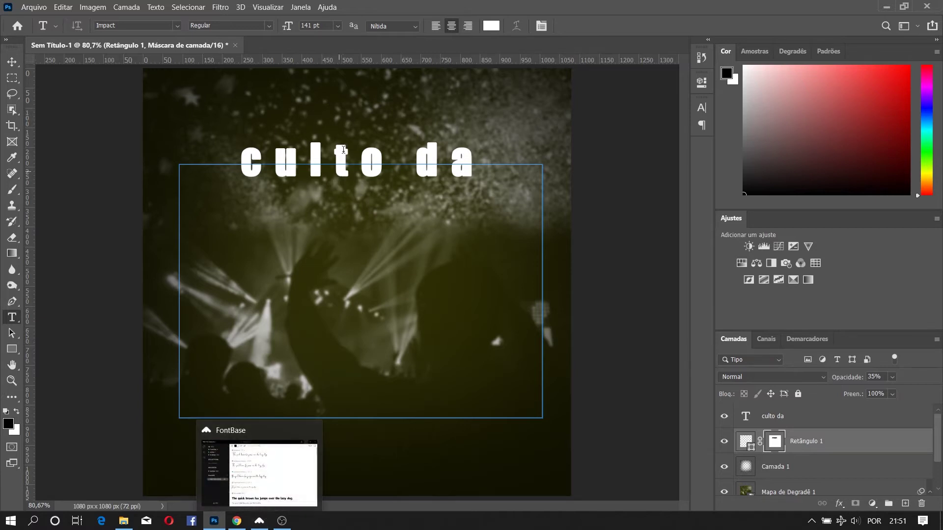
# Type 'FAMILIA' as a new text layer and move it to the middle below 'culto da'
pyautogui.click(334, 102)
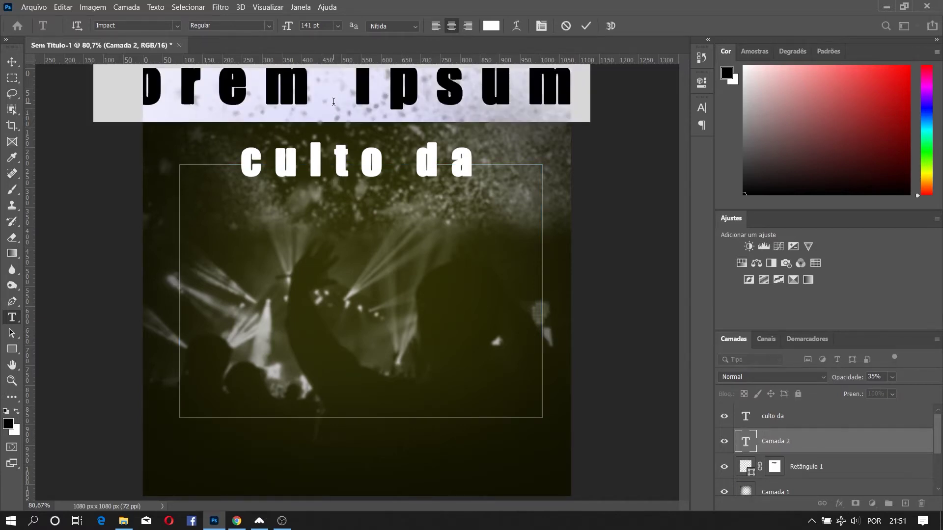
pyautogui.write('e')
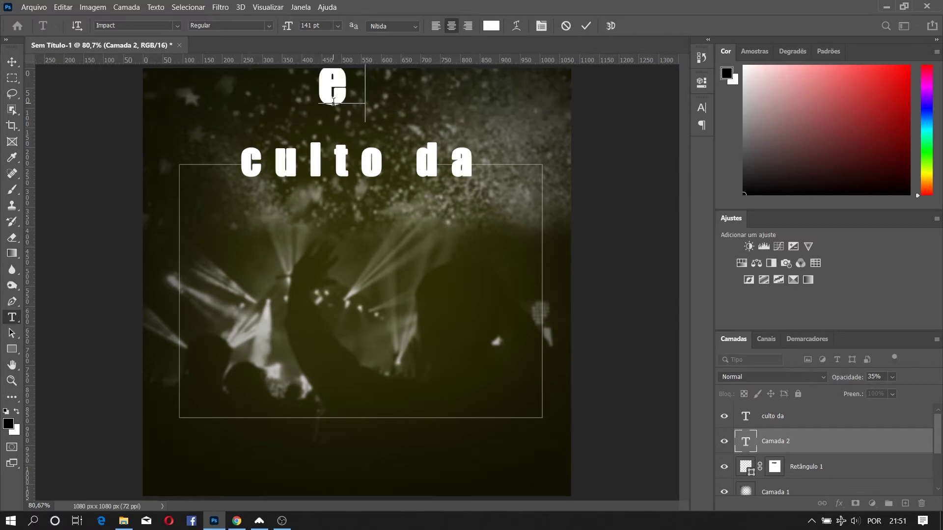
pyautogui.press('BackSpace')
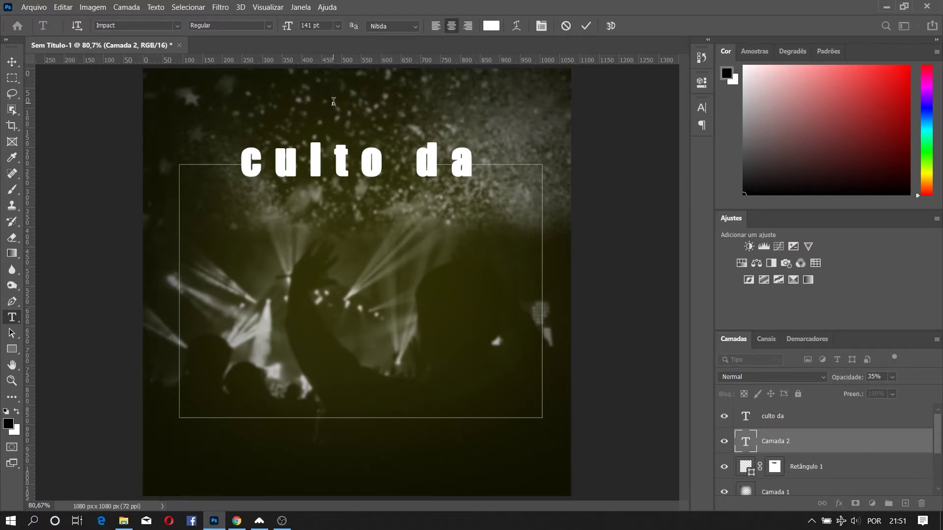
pyautogui.write('FAMI')
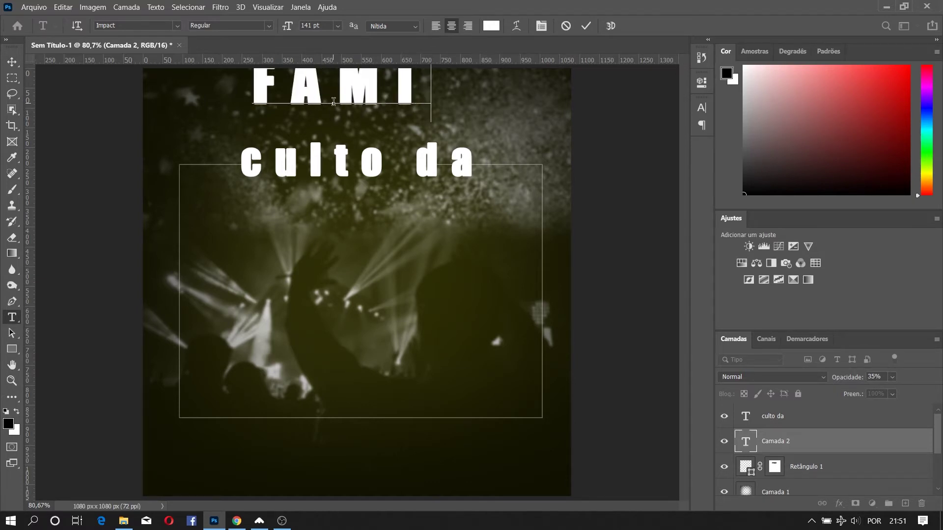
pyautogui.write('LIA')
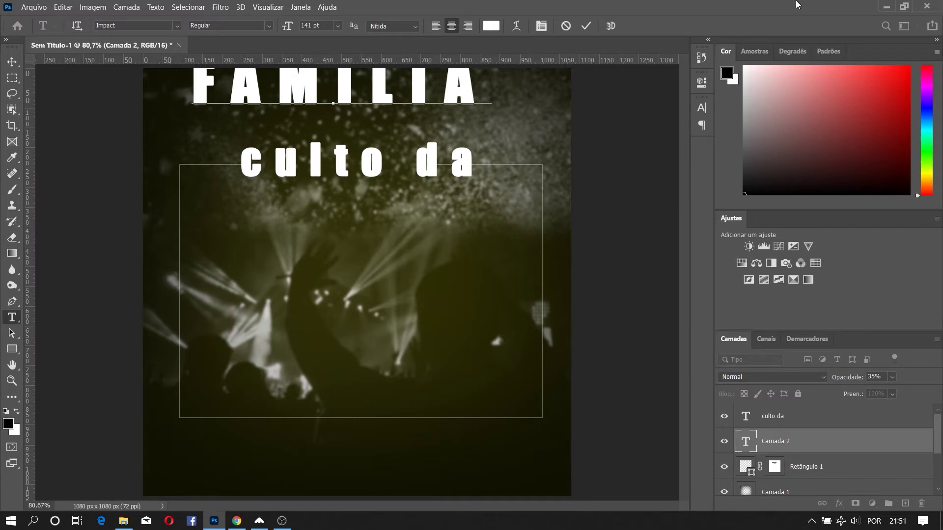
pyautogui.click(586, 25)
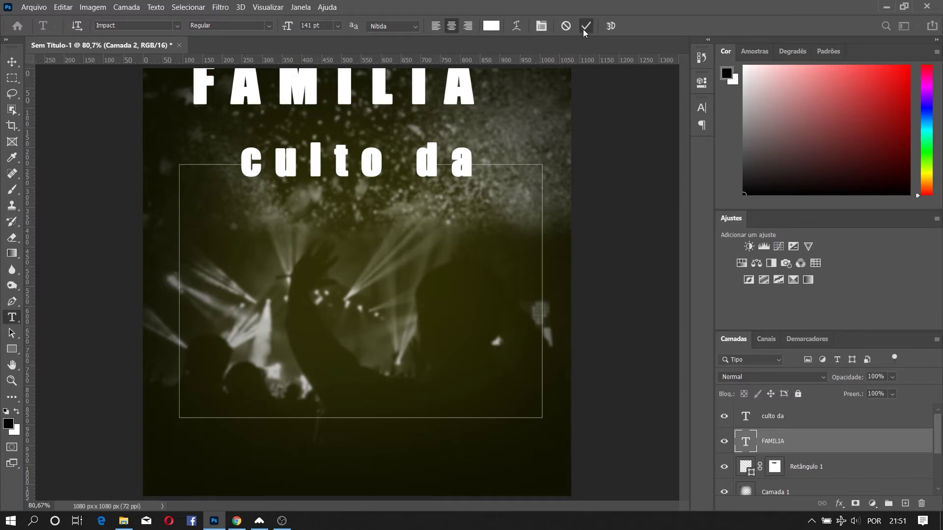
pyautogui.click(16, 63)
pyautogui.moveTo(301, 104); pyautogui.dragTo(333, 302)
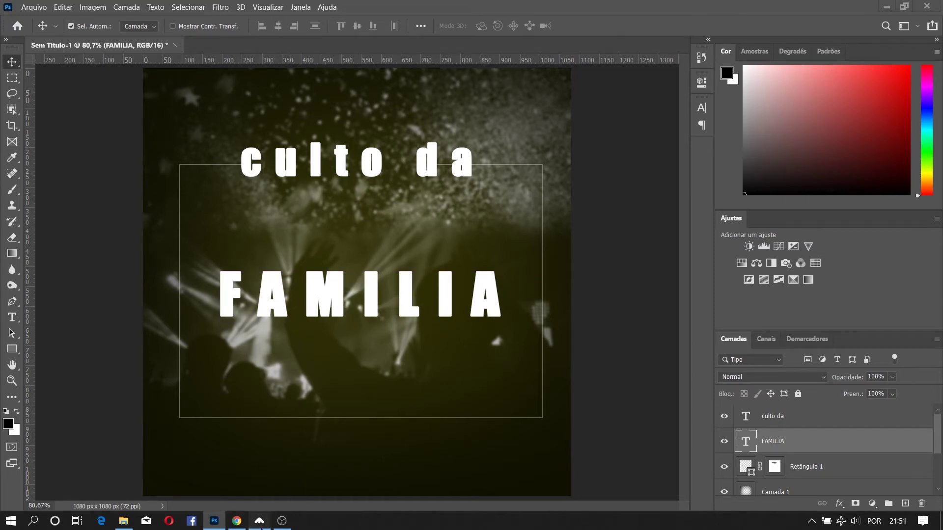
pyautogui.click(262, 525)
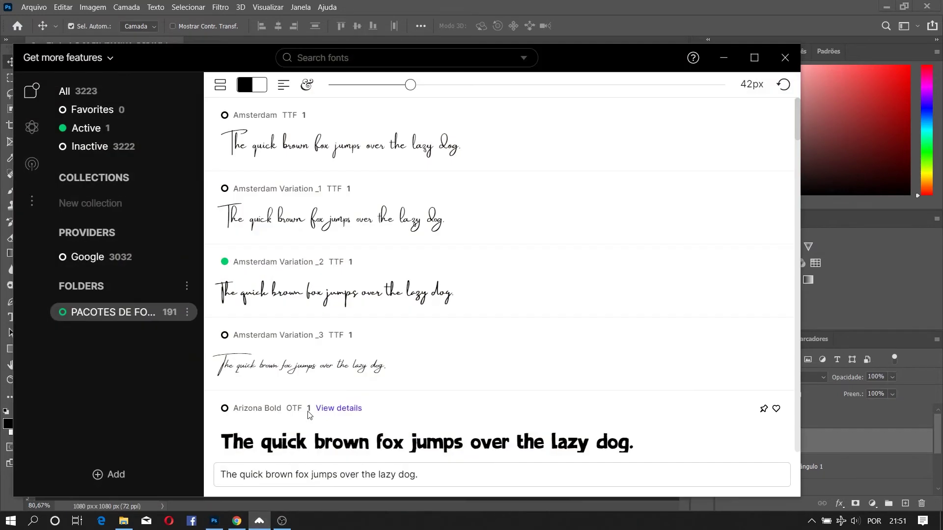
# Activate the Amsterdam Variation _1 font in FontBase, then return to Photoshop
pyautogui.click(243, 193)
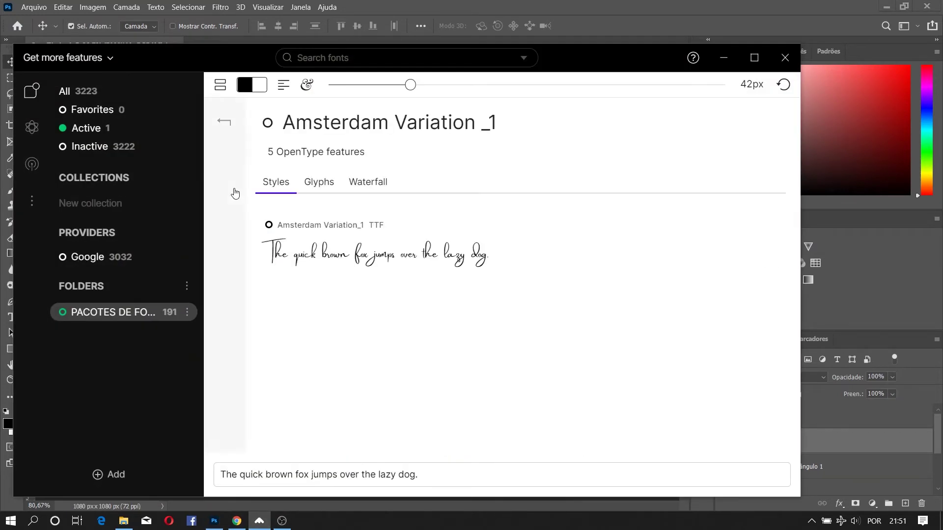
pyautogui.click(268, 226)
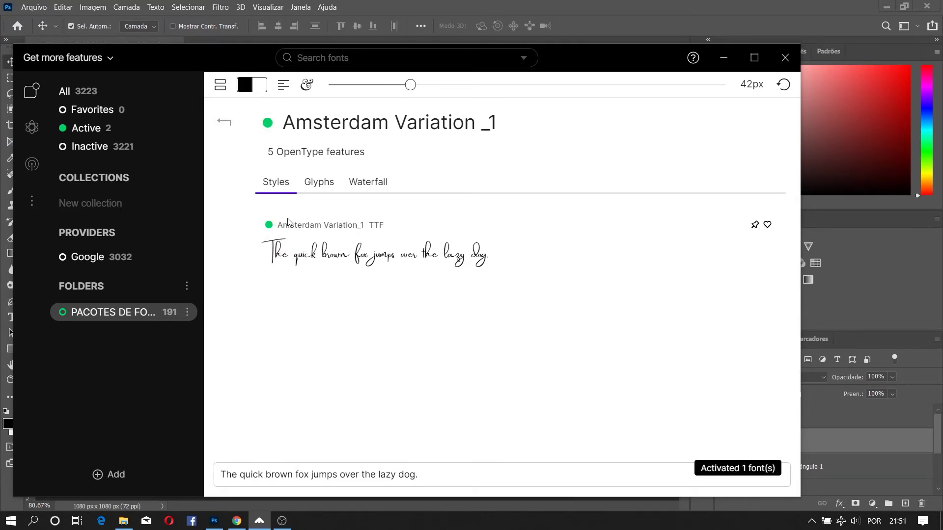
pyautogui.moveTo(321, 227); pyautogui.dragTo(294, 233)
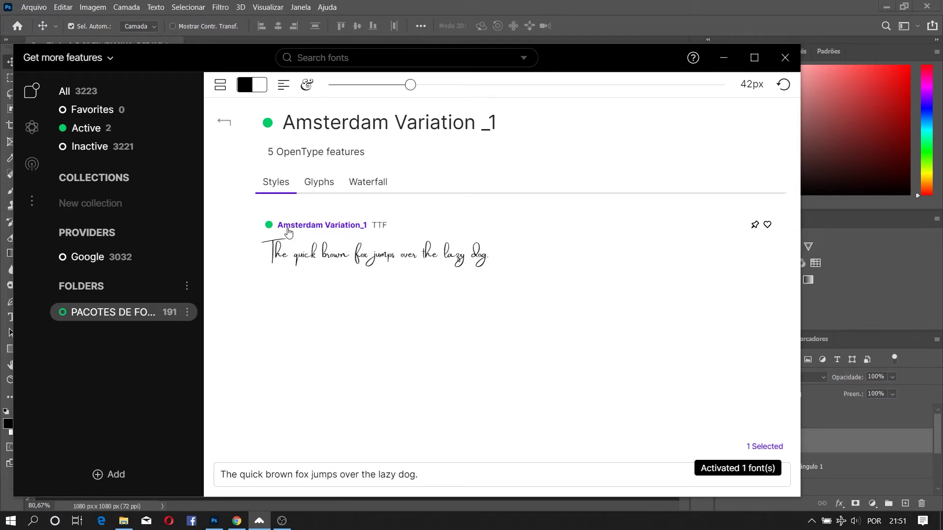
pyautogui.click(215, 518)
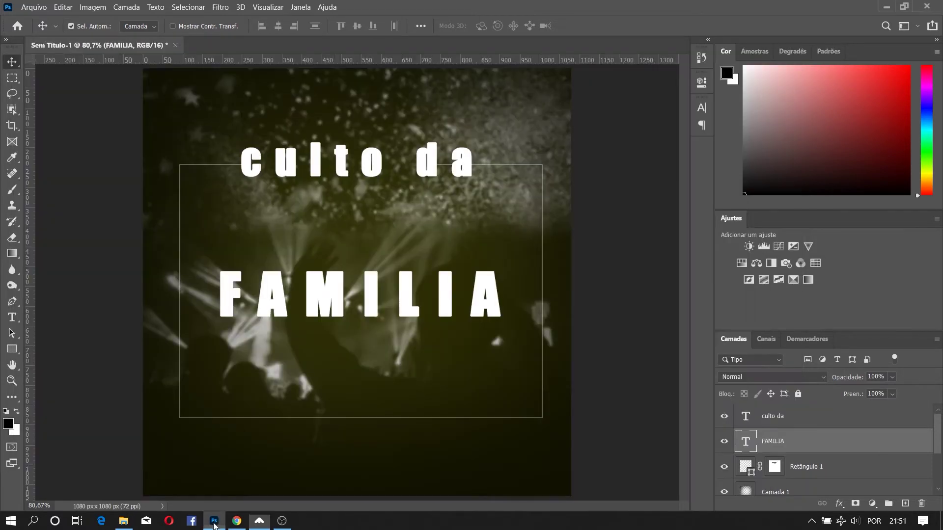
pyautogui.click(702, 109)
# Set FAMILIA in Amsterdam Variation_1 Regular, keeping Faux Bold on for thick strokes
pyautogui.click(604, 125)
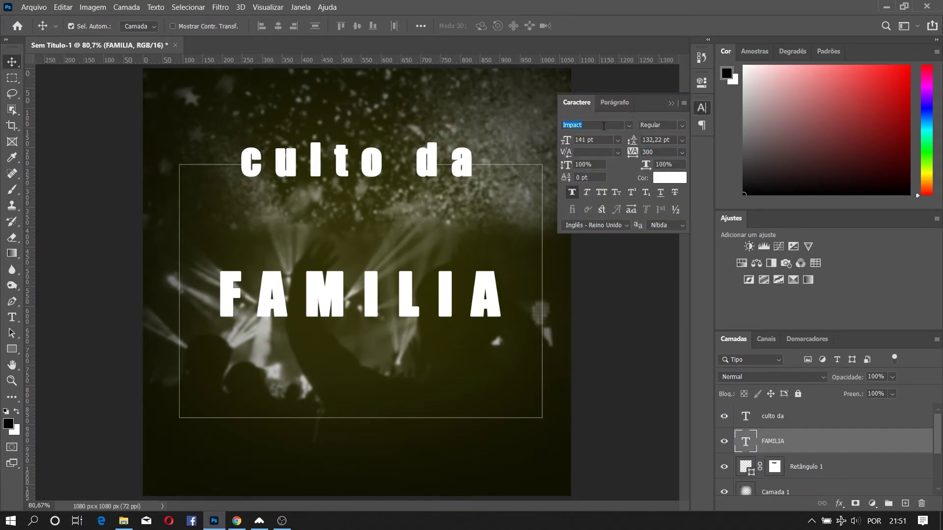
pyautogui.write('AMS')
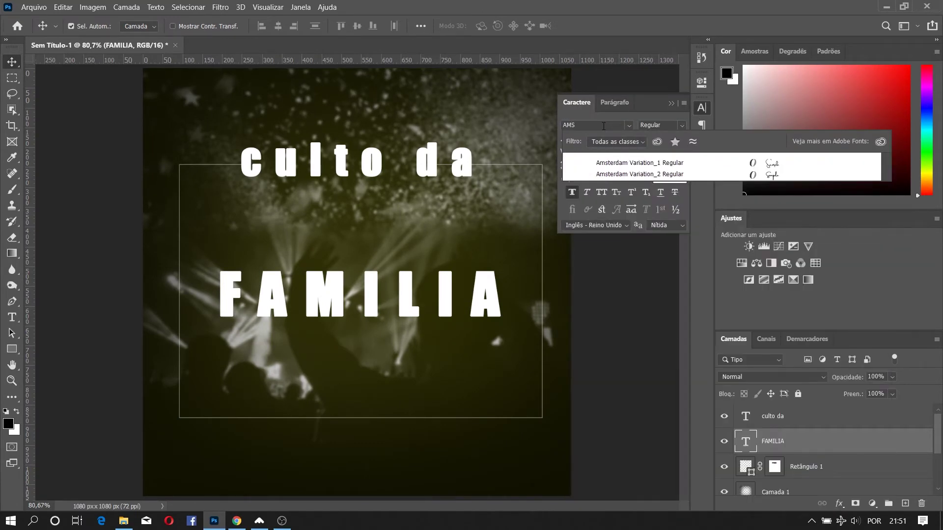
pyautogui.click(654, 174)
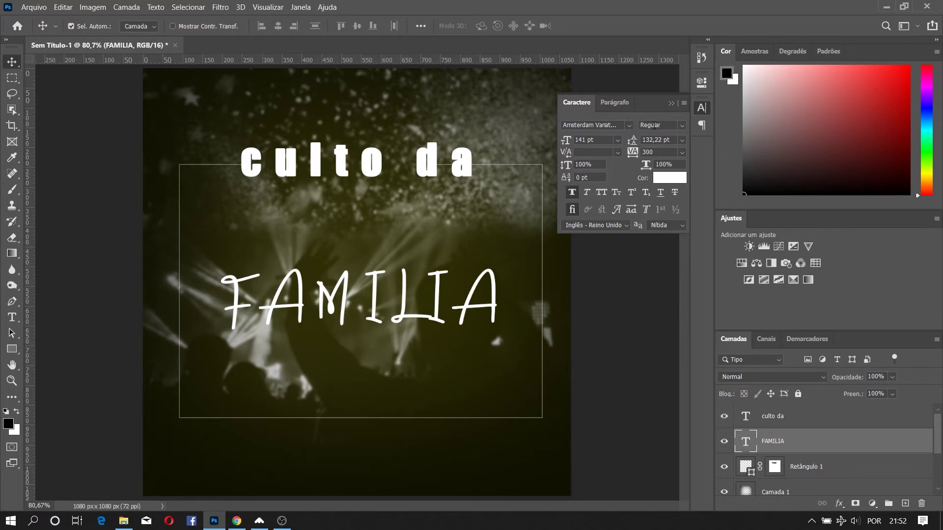
pyautogui.click(573, 193)
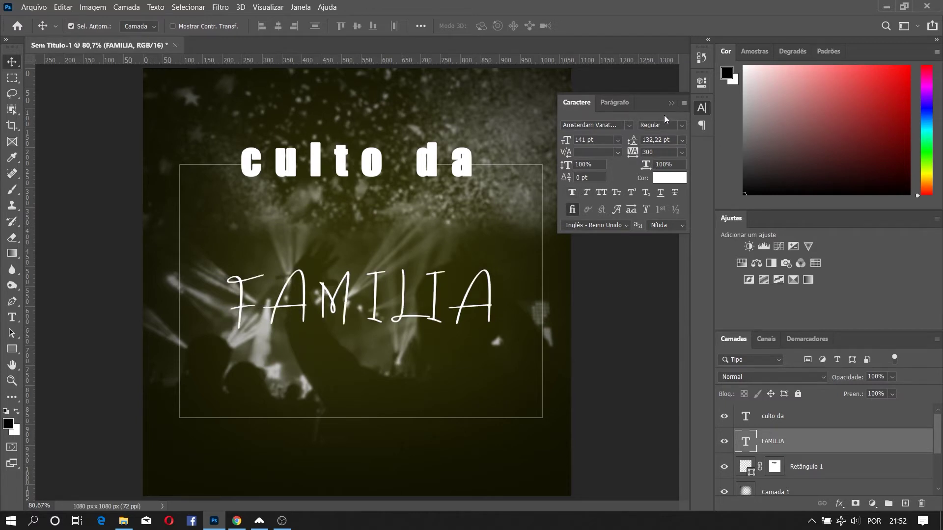
pyautogui.click(572, 193)
pyautogui.click(671, 103)
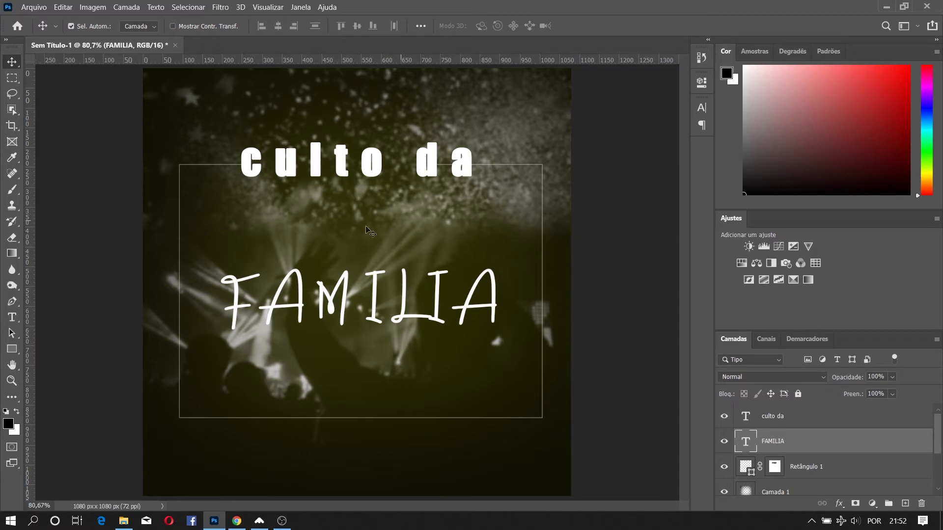
# Retype the word as 'Familia' in mixed case
pyautogui.doubleClick(241, 300)
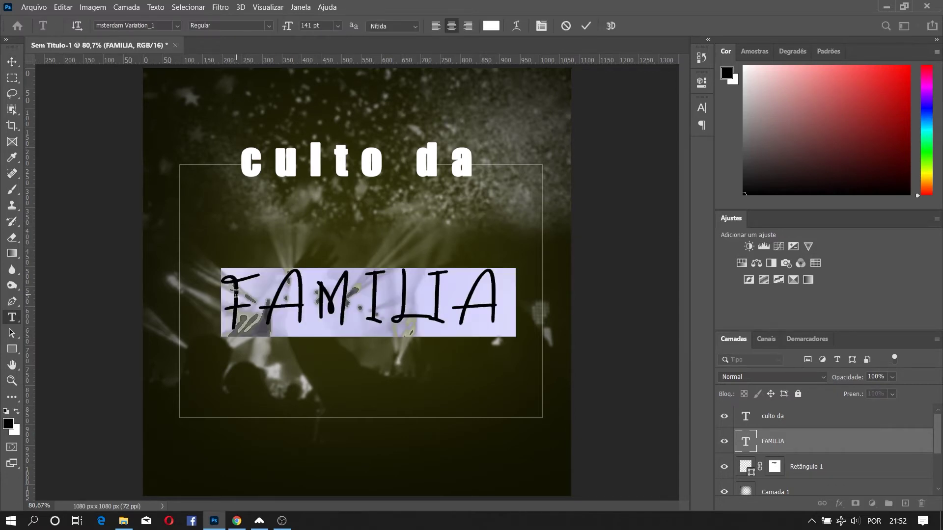
pyautogui.write('fa')
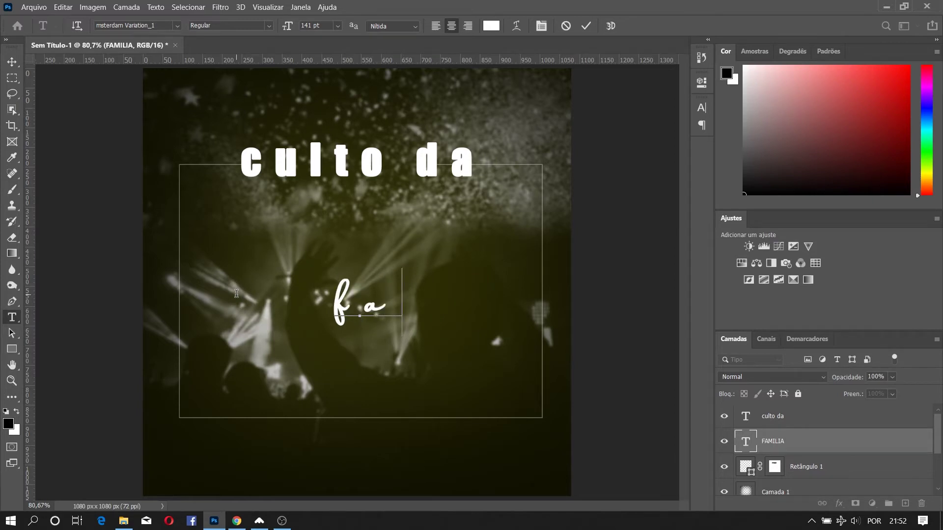
pyautogui.write('mili')
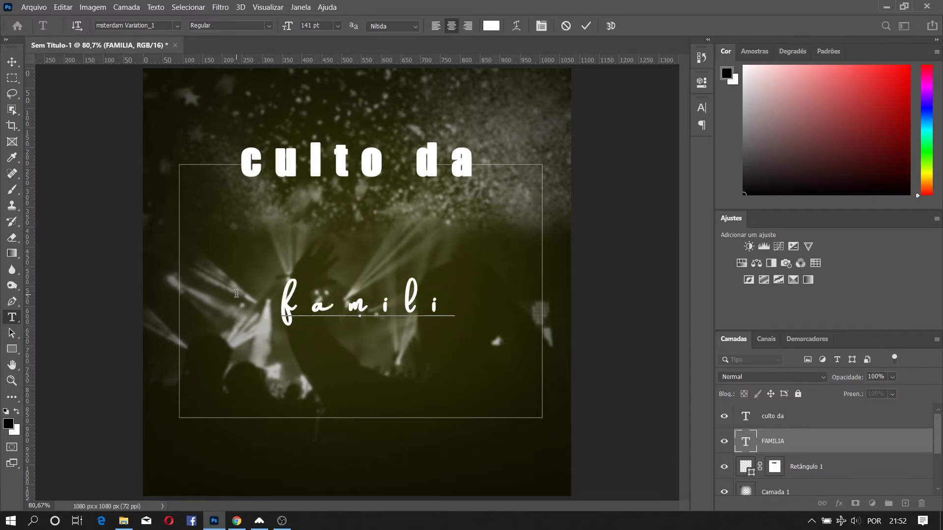
pyautogui.write('a')
pyautogui.press('BackSpace')
pyautogui.press('BackSpace')
pyautogui.press('BackSpace')
pyautogui.press('BackSpace')
pyautogui.press('BackSpace')
pyautogui.press('BackSpace')
pyautogui.press('BackSpace')
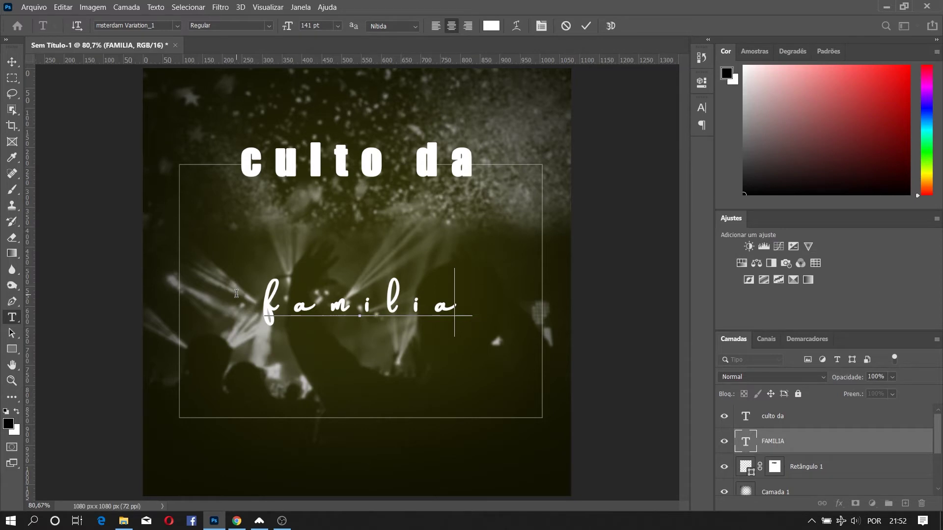
pyautogui.write('f')
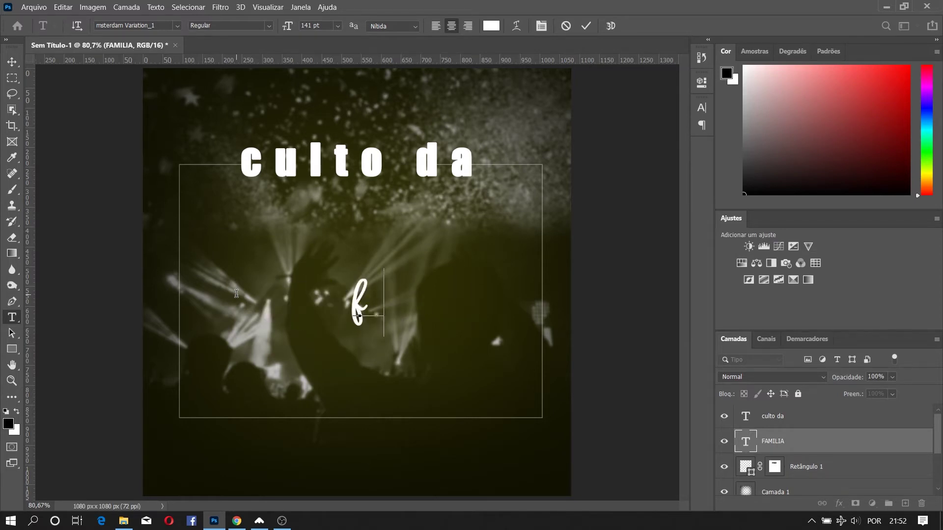
pyautogui.press('BackSpace')
pyautogui.write('Familia')
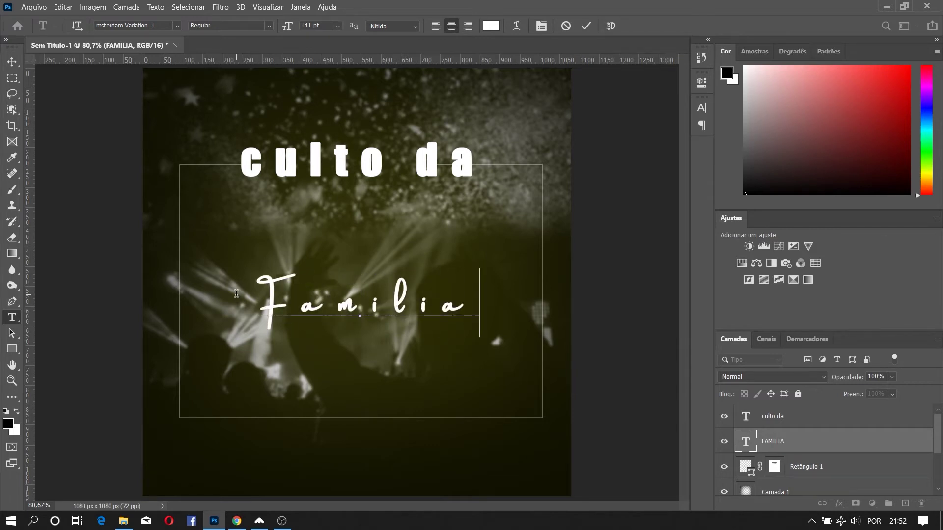
pyautogui.click(586, 26)
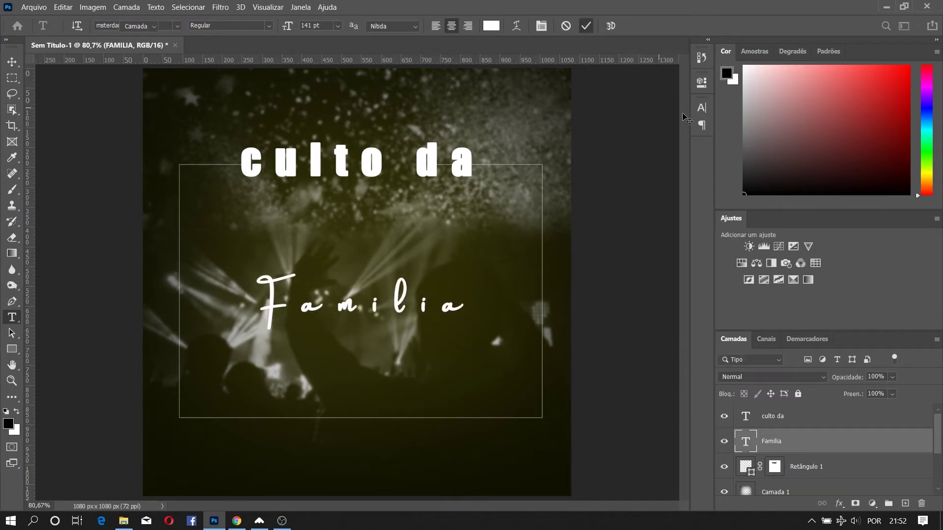
# Set Familia's letter spacing (tracking) to 0
pyautogui.click(701, 108)
pyautogui.click(682, 155)
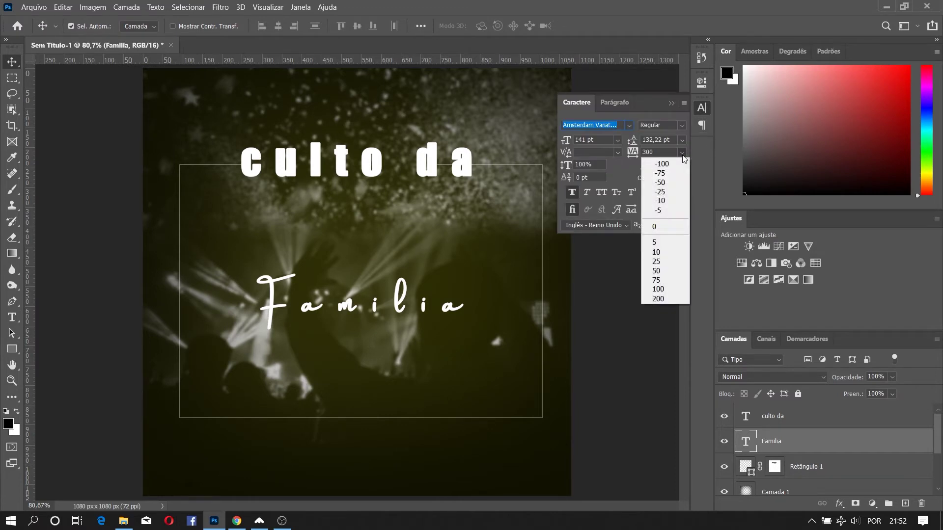
pyautogui.click(661, 227)
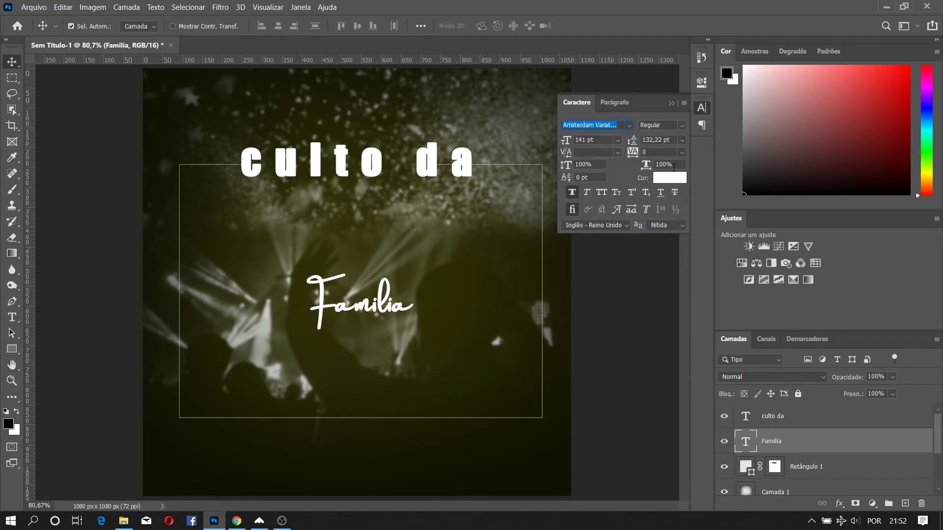
pyautogui.click(671, 107)
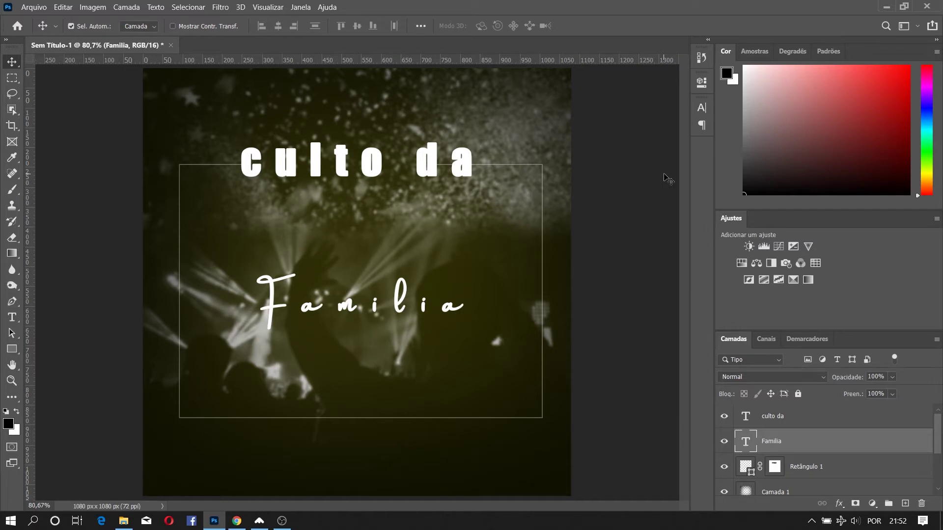
pyautogui.click(701, 108)
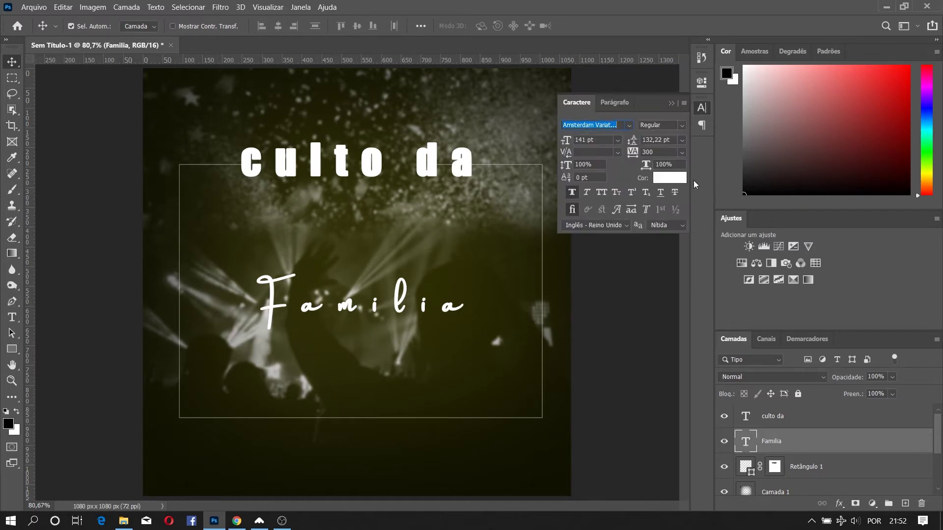
pyautogui.click(683, 154)
pyautogui.click(661, 225)
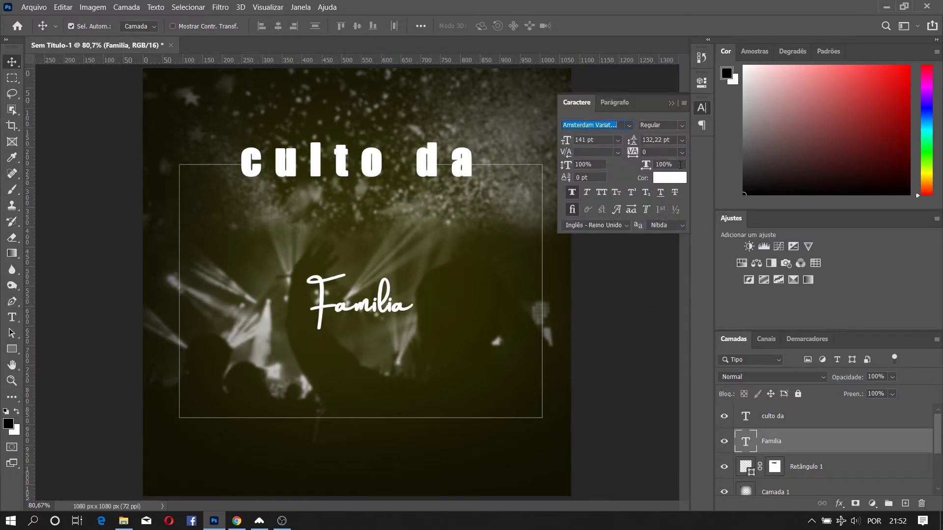
pyautogui.click(670, 105)
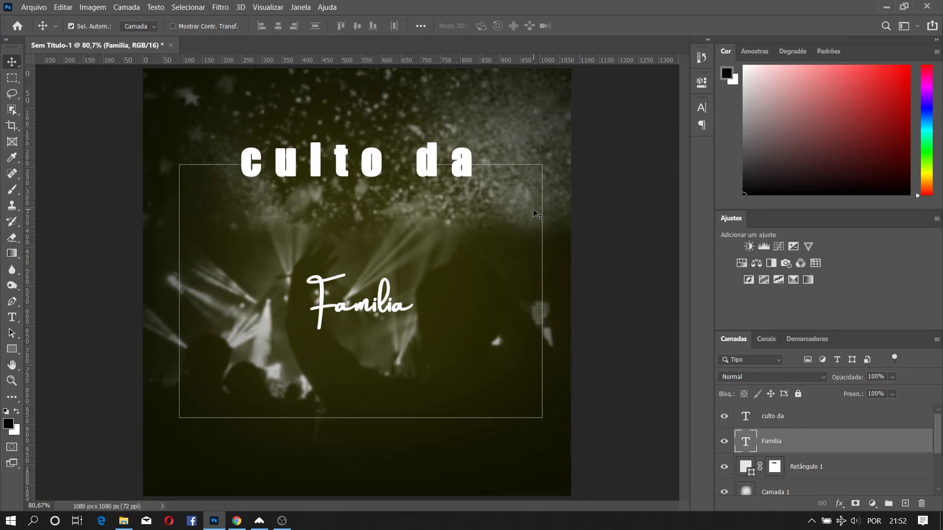
# Free Transform Familia to about 260% and centre it inside the frame below 'culto da'
pyautogui.hotkey('ctrl', 't')
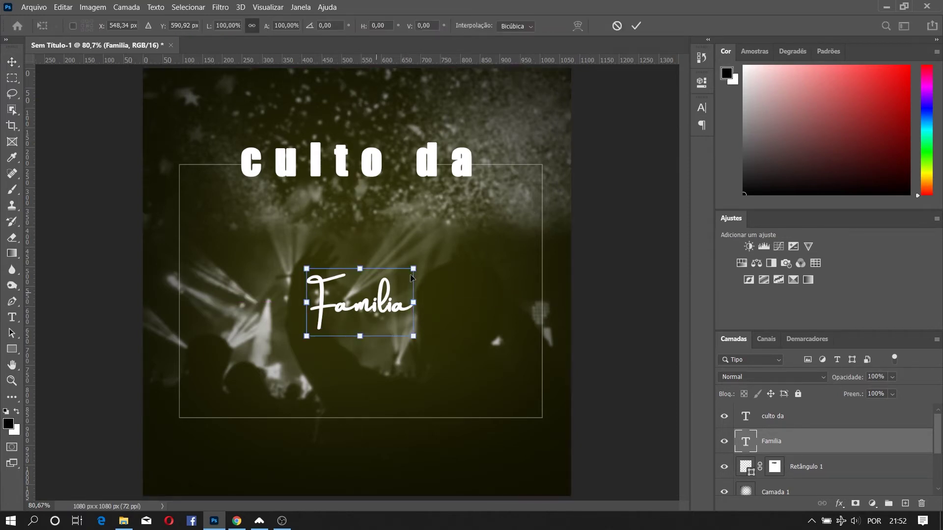
pyautogui.moveTo(415, 269); pyautogui.dragTo(558, 186)
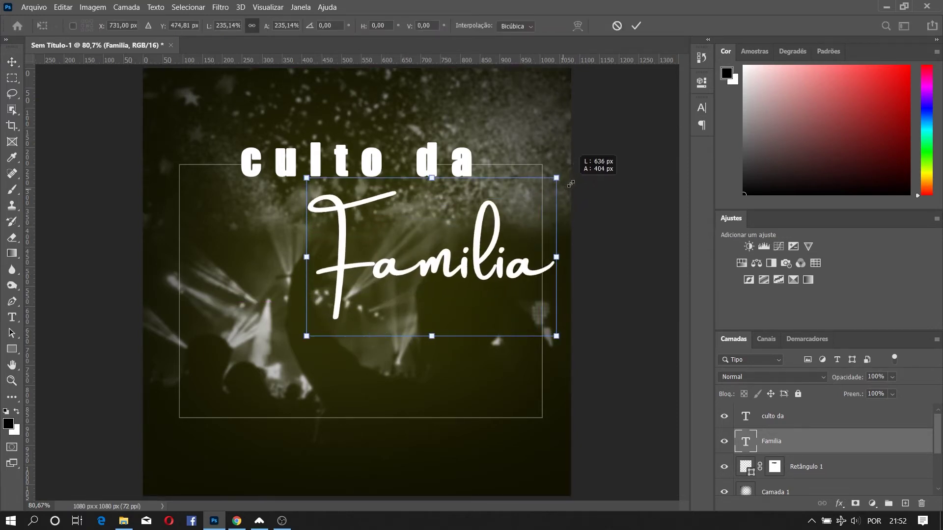
pyautogui.moveTo(489, 269); pyautogui.dragTo(423, 305)
pyautogui.moveTo(413, 309); pyautogui.dragTo(423, 298)
pyautogui.moveTo(497, 201); pyautogui.dragTo(516, 184)
pyautogui.moveTo(432, 280); pyautogui.dragTo(409, 283)
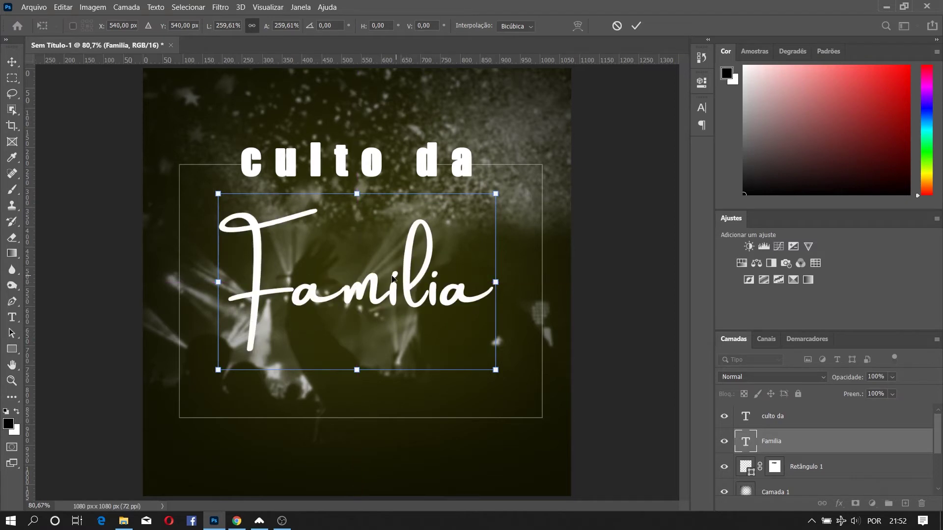
pyautogui.click(636, 26)
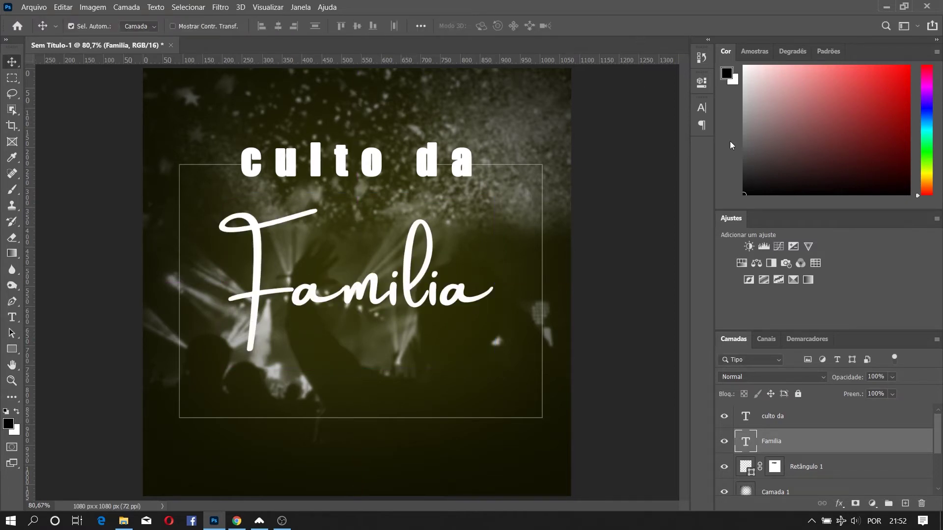
# Change Familia's text colour from white to pale yellow ecf792
pyautogui.click(705, 106)
pyautogui.click(667, 181)
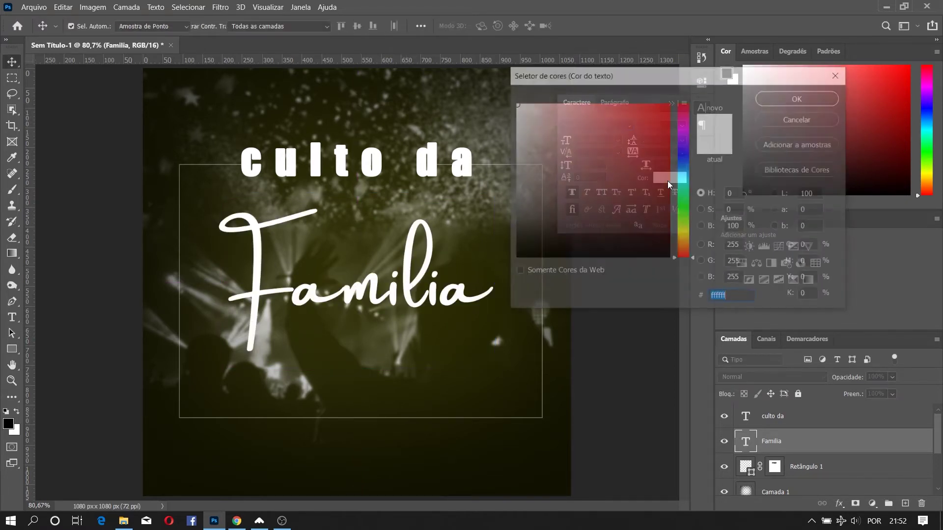
pyautogui.click(680, 229)
pyautogui.click(662, 193)
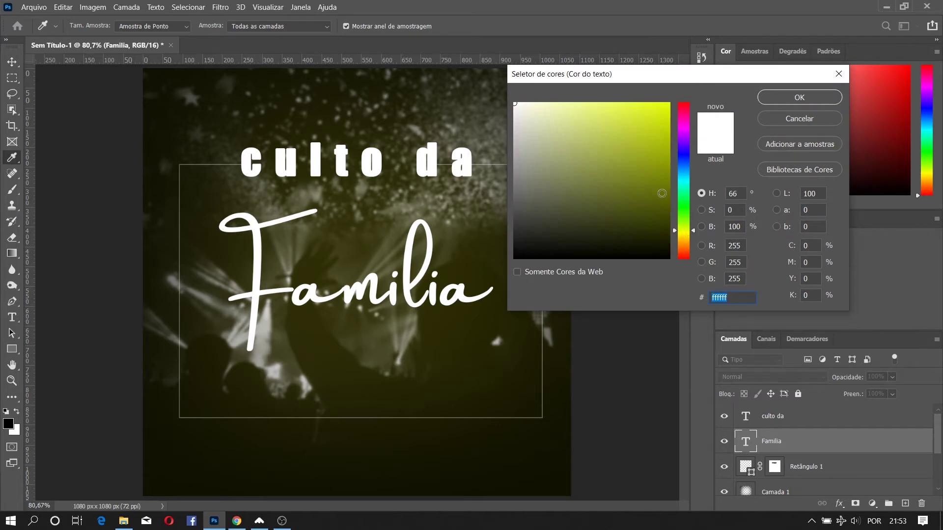
pyautogui.moveTo(661, 193)
pyautogui.mouseDown()
pyautogui.moveTo(658, 225)
pyautogui.moveTo(609, 138)
pyautogui.moveTo(578, 107)
pyautogui.mouseUp()
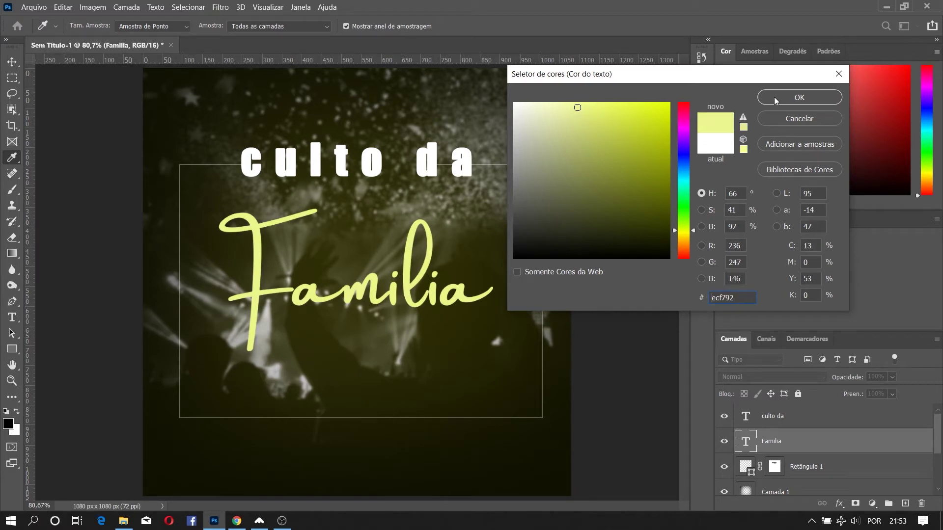
pyautogui.click(780, 97)
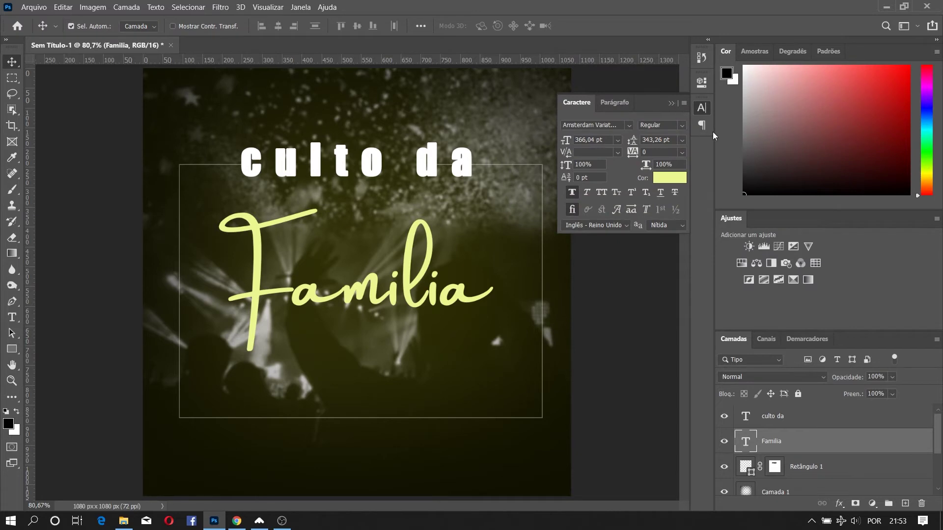
# Give Familia an Outer Glow: Divisão mode, 61% opacity, 13% spread, 32 px size
pyautogui.click(672, 103)
pyautogui.rightClick(864, 443)
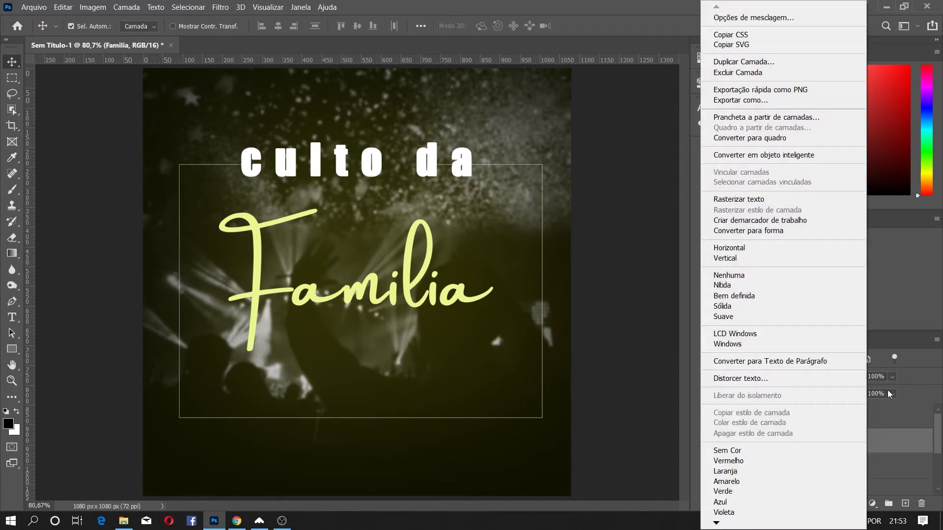
pyautogui.click(809, 22)
pyautogui.moveTo(508, 104); pyautogui.dragTo(614, 61)
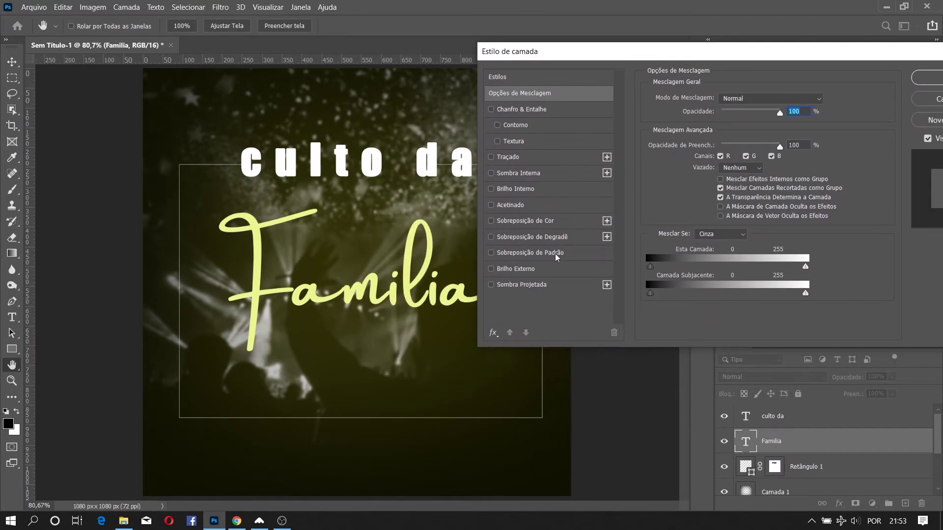
pyautogui.click(557, 270)
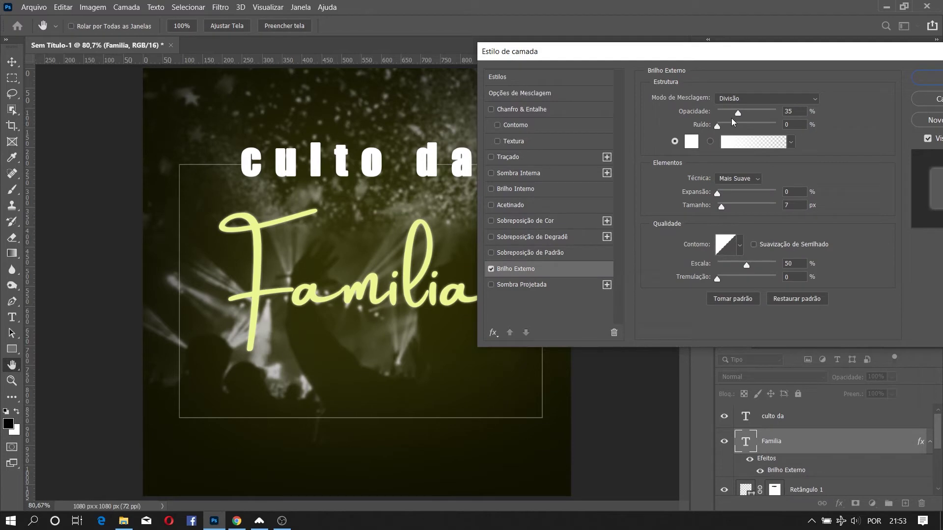
pyautogui.moveTo(741, 115); pyautogui.dragTo(754, 114)
pyautogui.moveTo(717, 194)
pyautogui.mouseDown()
pyautogui.moveTo(731, 196)
pyautogui.moveTo(729, 205)
pyautogui.mouseUp()
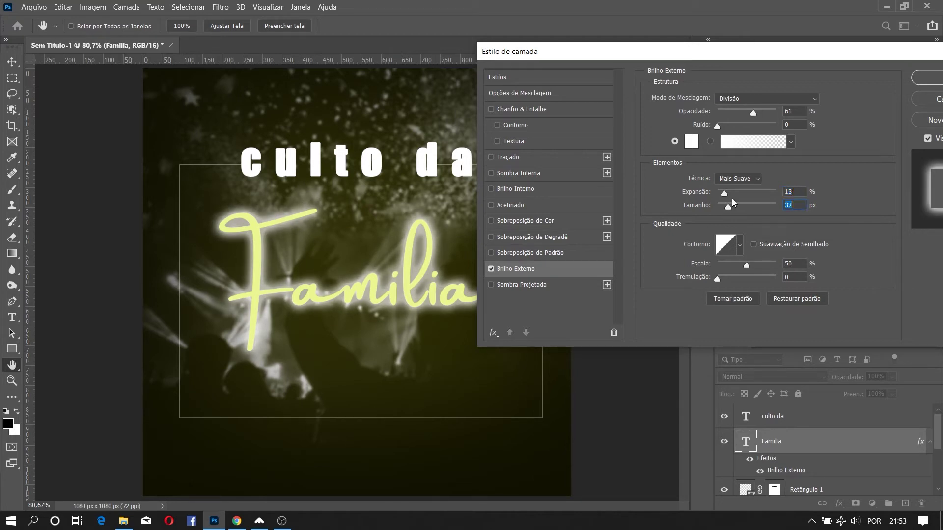
pyautogui.click(937, 80)
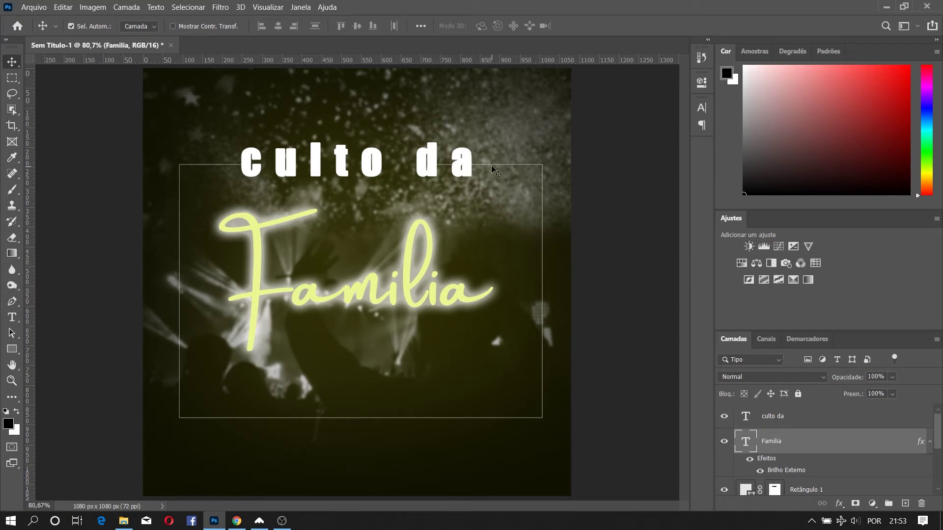
# Target Retângulo 1's layer mask with the Brush tool, ready to paint
pyautogui.click(492, 166)
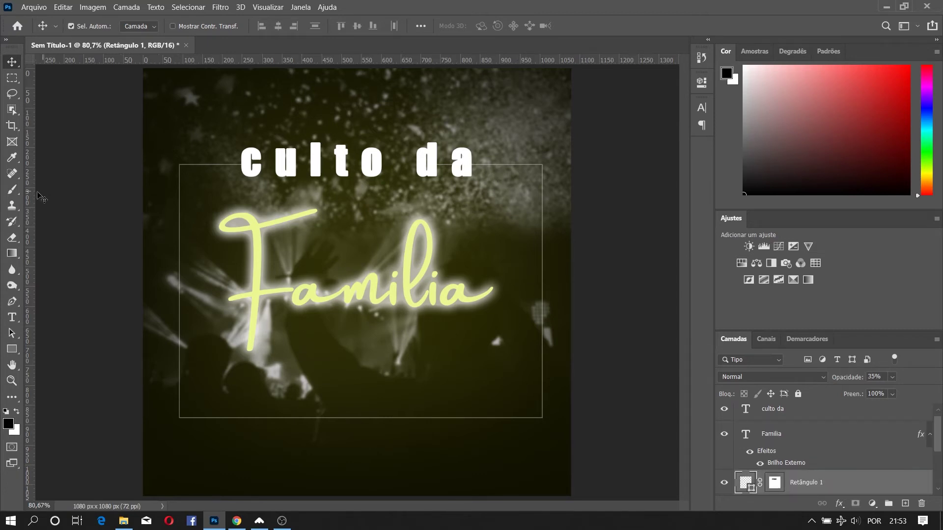
pyautogui.click(14, 190)
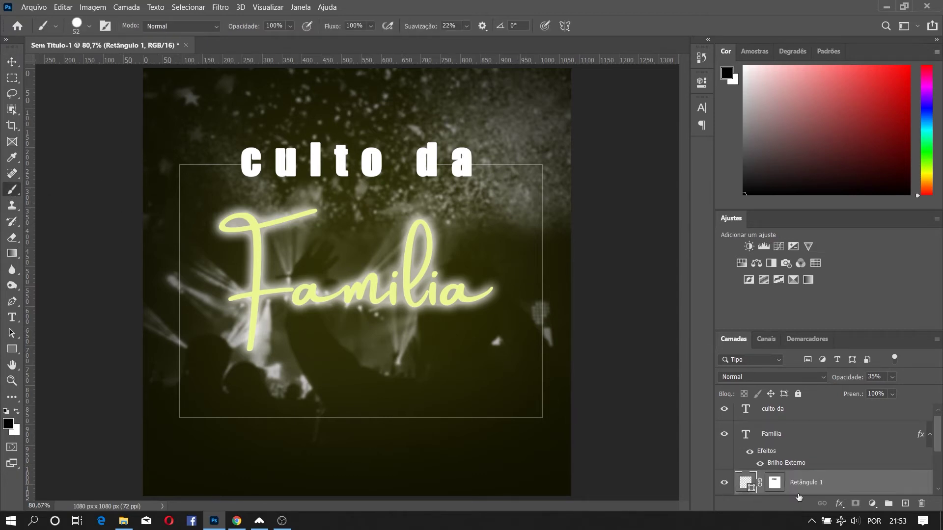
pyautogui.click(781, 489)
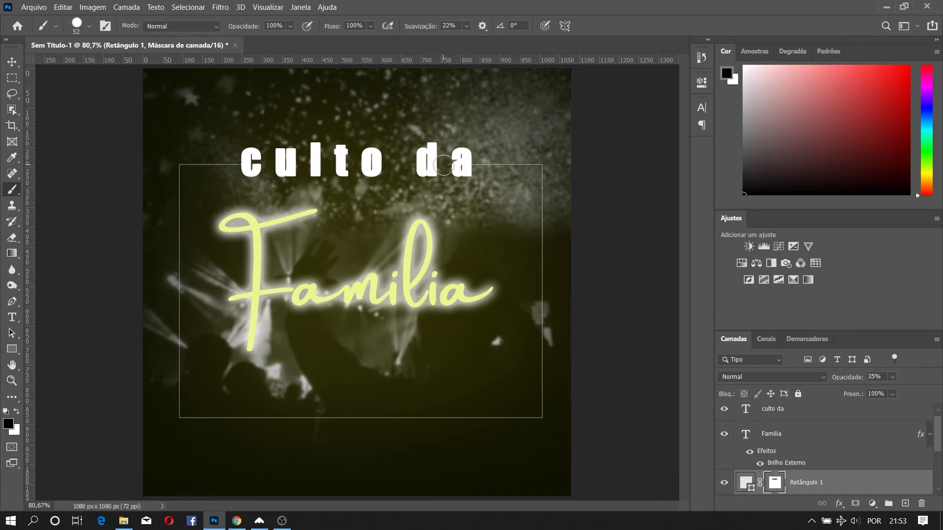
# Type 'culto' as a new text layer near the top of the poster
pyautogui.click(11, 63)
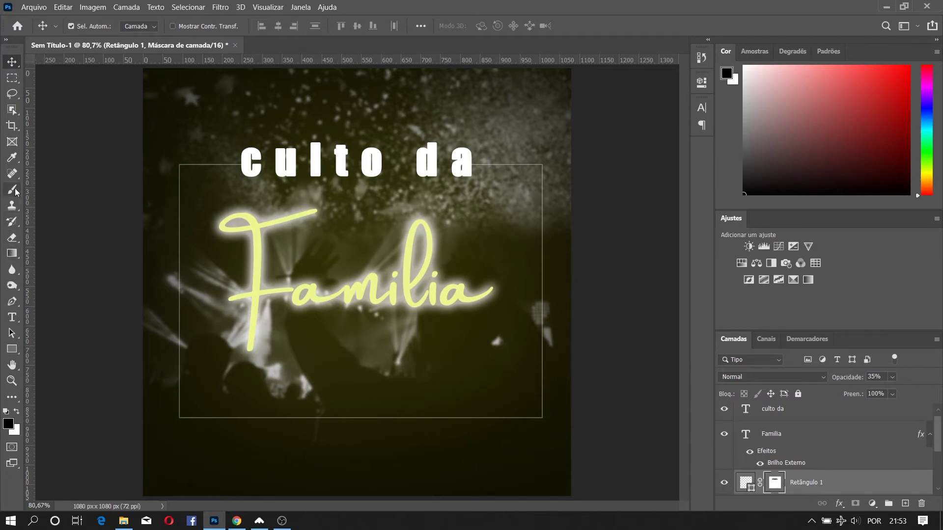
pyautogui.click(12, 318)
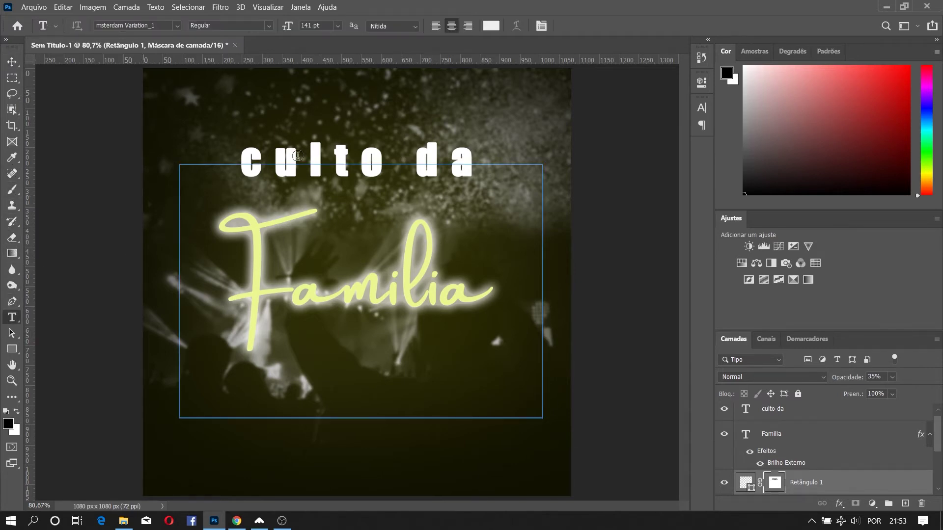
pyautogui.click(425, 90)
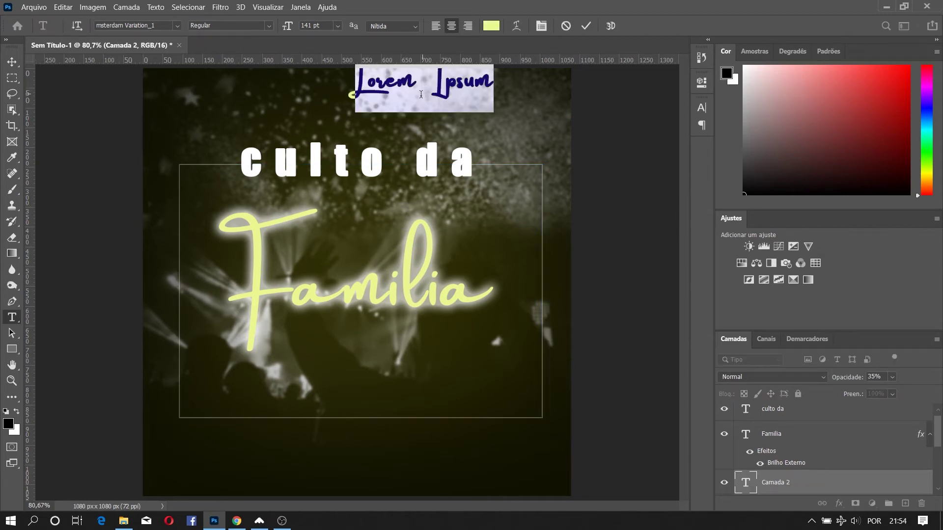
pyautogui.write('culto')
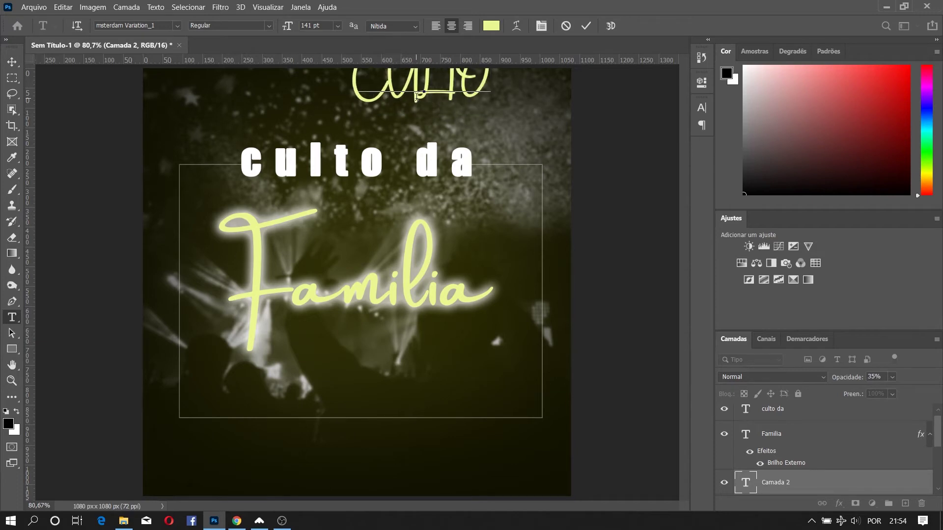
pyautogui.click(586, 25)
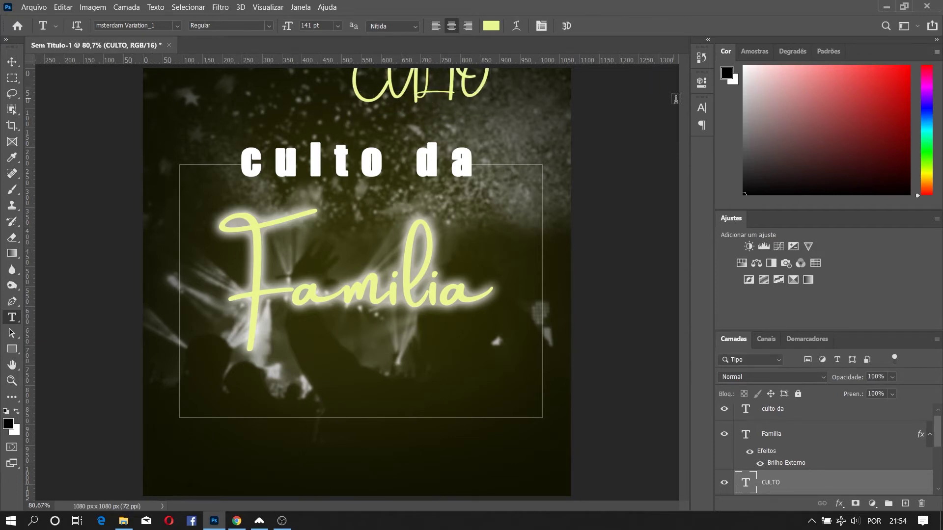
# Set CULTO in Impact, then move it down and scale it up above 'culto da'
pyautogui.click(705, 106)
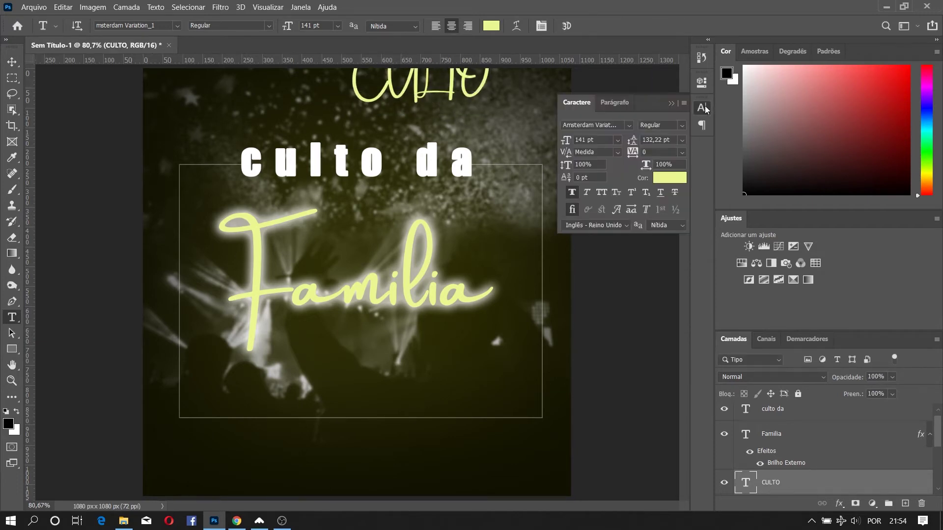
pyautogui.click(629, 126)
pyautogui.click(631, 175)
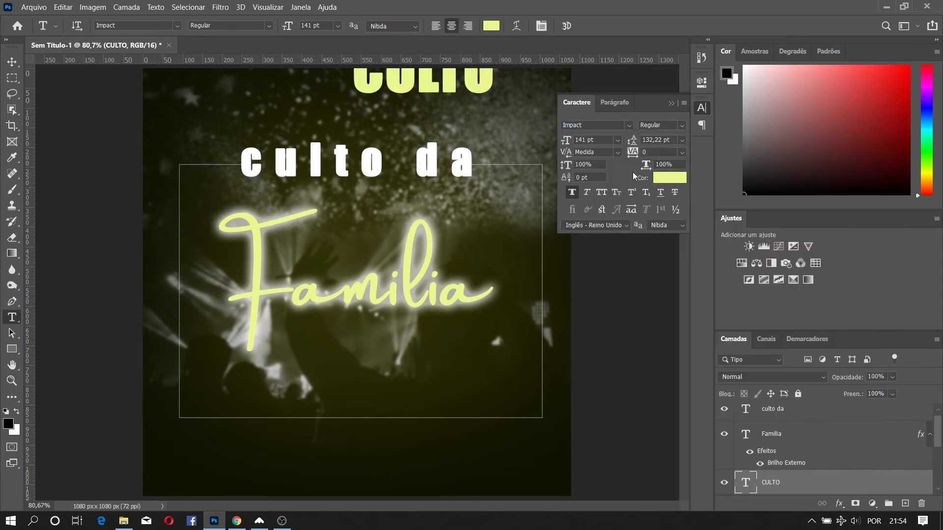
pyautogui.click(671, 104)
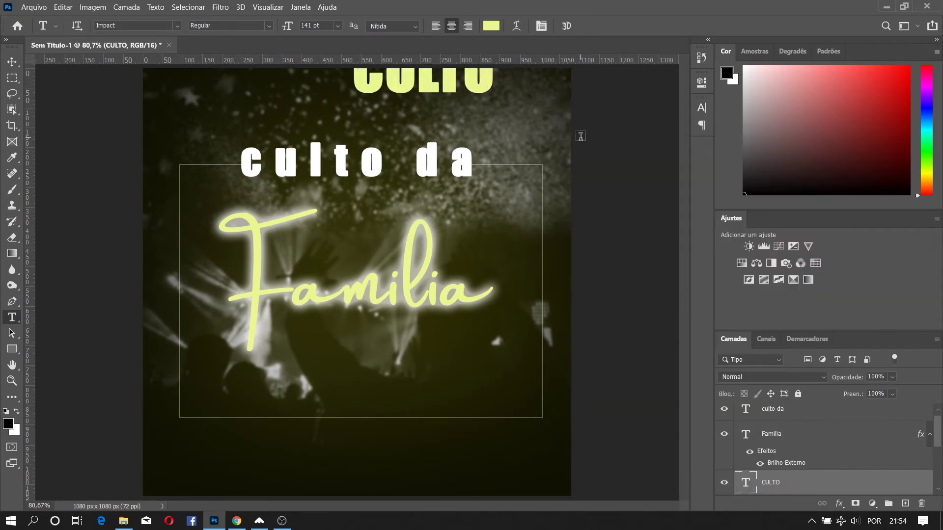
pyautogui.hotkey('ctrl', 't')
pyautogui.moveTo(408, 91); pyautogui.dragTo(412, 130)
pyautogui.moveTo(504, 149); pyautogui.dragTo(556, 178)
# Make the CULTO text white (ffffff) with letter spacing of 660
pyautogui.click(636, 25)
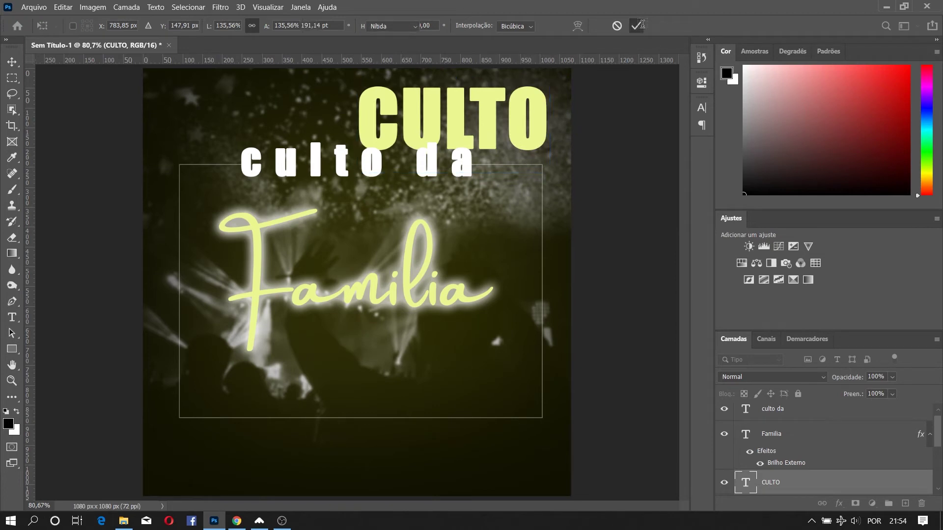
pyautogui.click(704, 108)
pyautogui.click(669, 178)
pyautogui.write('ffffff')
pyautogui.click(764, 97)
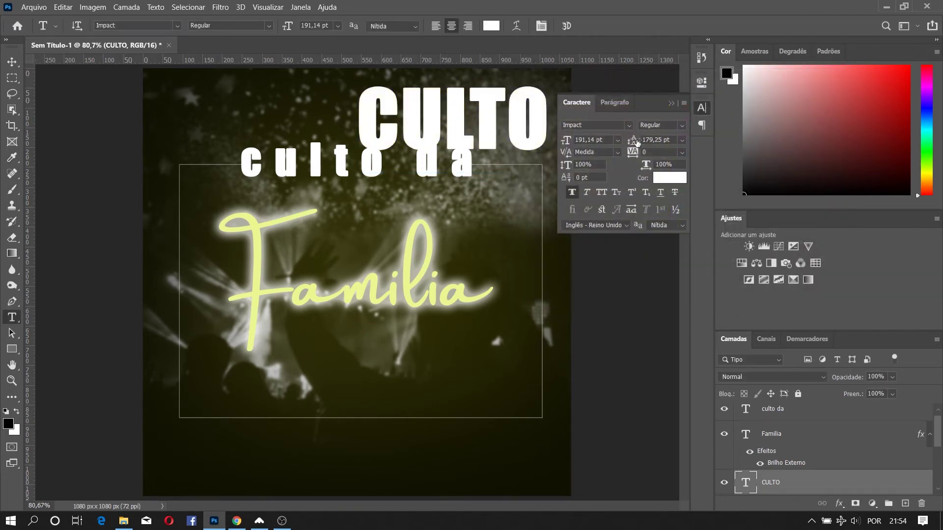
pyautogui.click(643, 152)
pyautogui.write('140')
pyautogui.press('Return')
pyautogui.write('660')
pyautogui.press('Return')
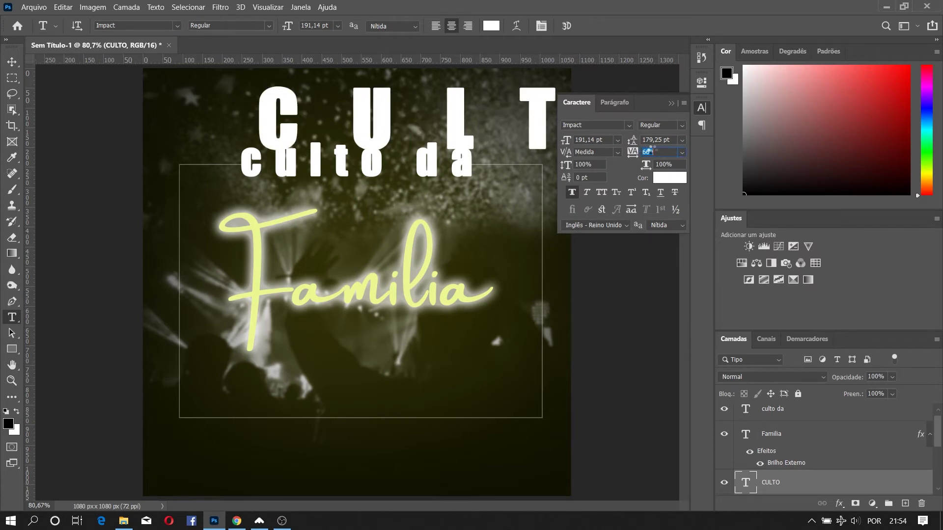
pyautogui.click(673, 103)
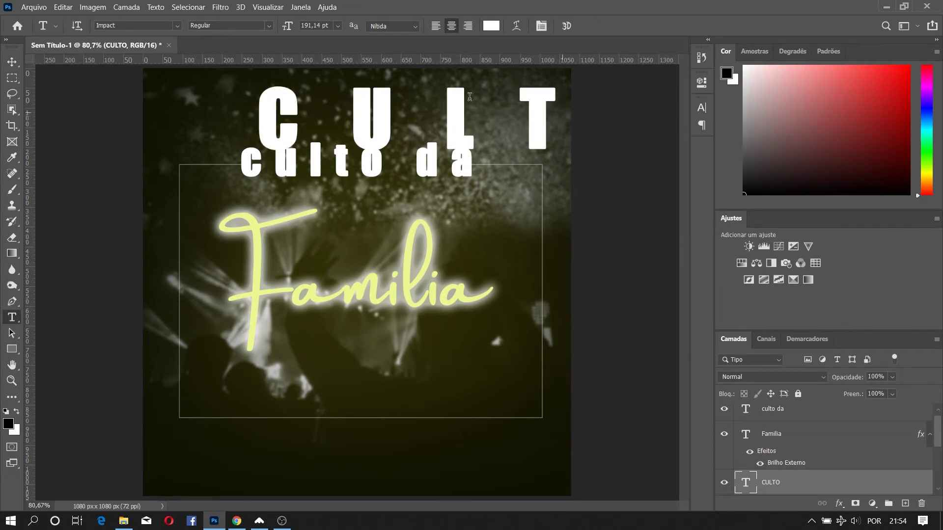
# Move CULTO into the lower poster area and rotate it -90° to run vertically
pyautogui.click(13, 61)
pyautogui.moveTo(268, 133); pyautogui.dragTo(173, 343)
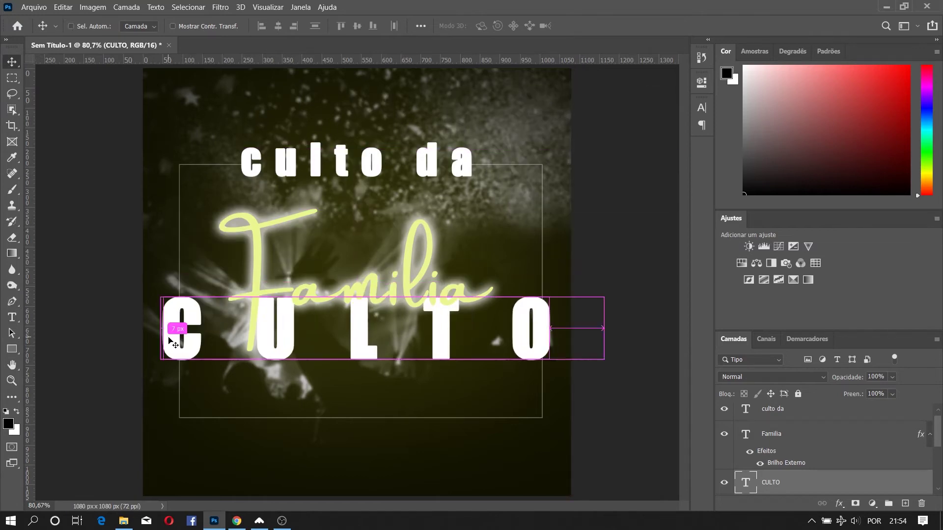
pyautogui.hotkey('ctrl', 't')
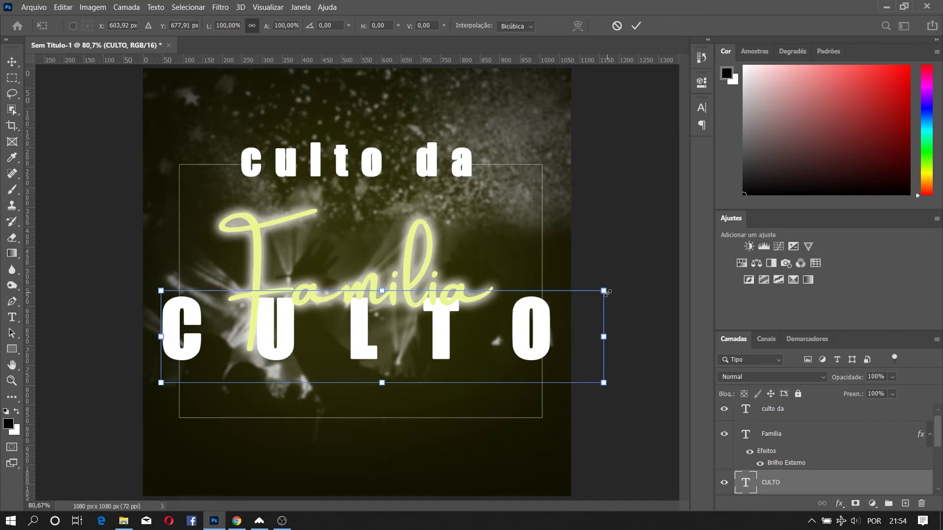
pyautogui.moveTo(616, 280); pyautogui.dragTo(527, 116)
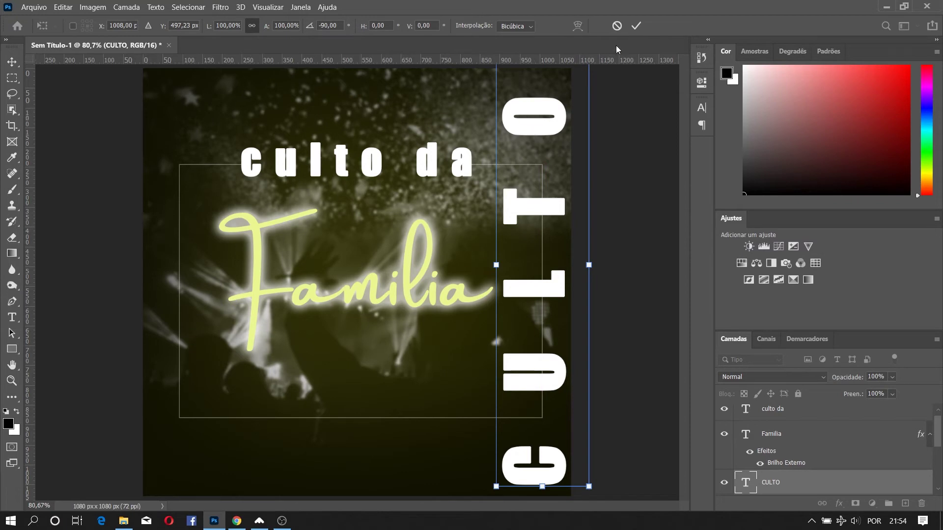
pyautogui.click(636, 25)
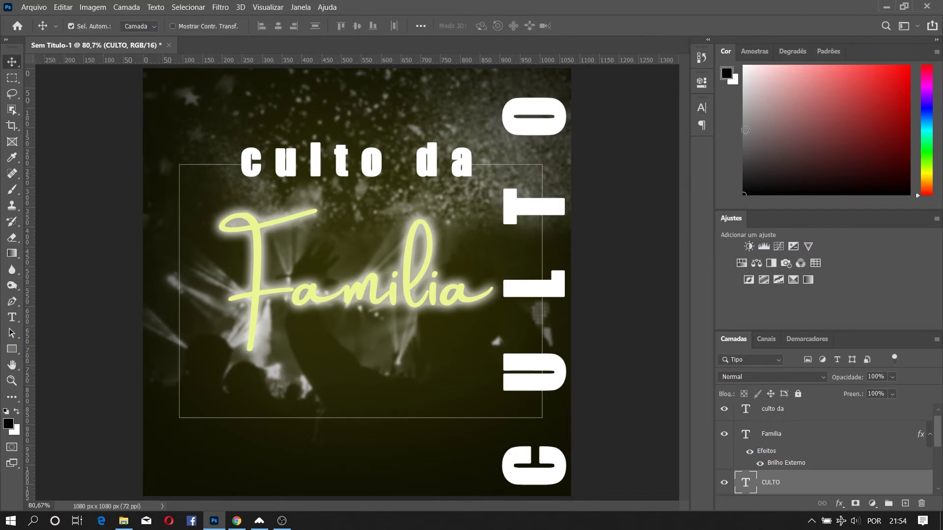
# Give the CULTO layer a 2 px stroke, then set its fill to 0% and opacity to 8%
pyautogui.rightClick(853, 488)
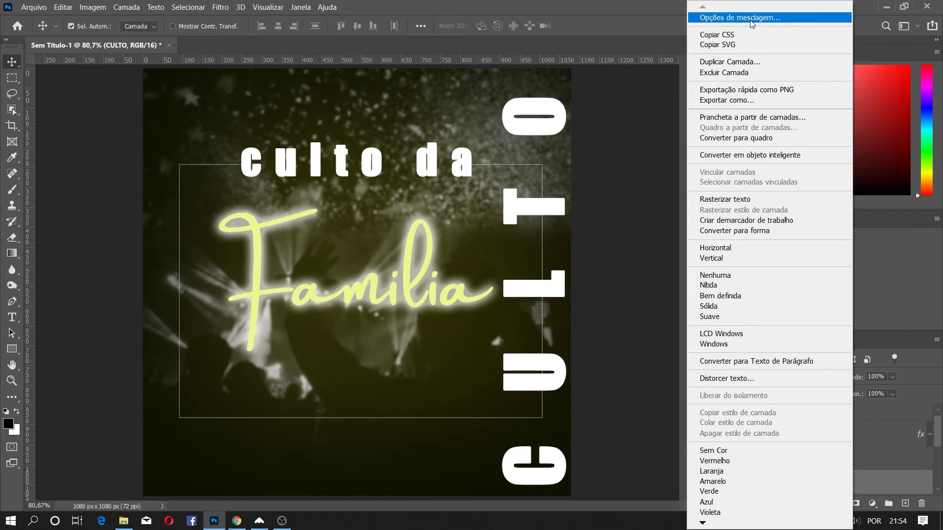
pyautogui.click(752, 18)
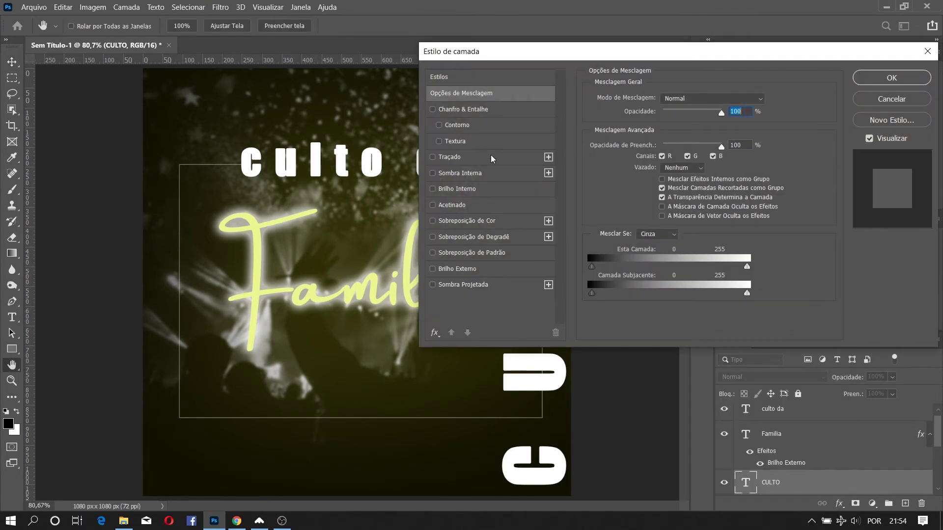
pyautogui.click(492, 159)
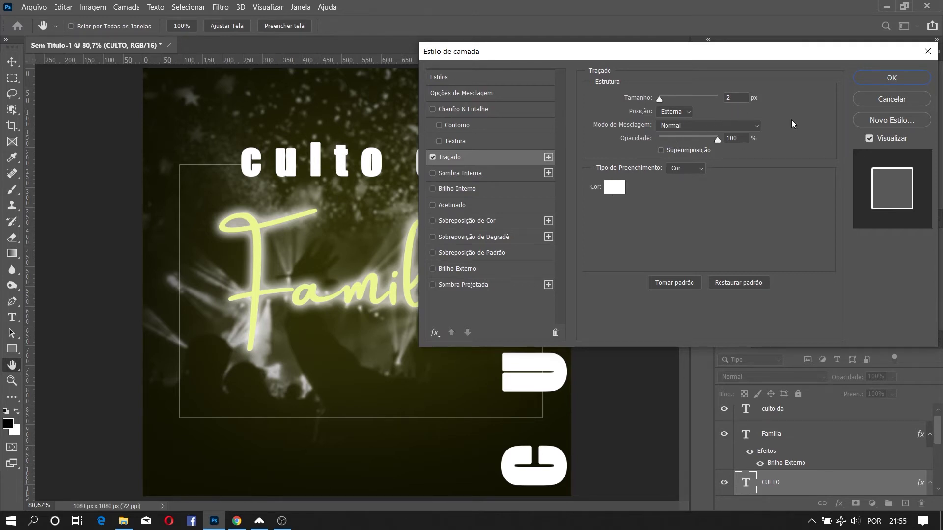
pyautogui.click(880, 81)
pyautogui.moveTo(857, 399); pyautogui.dragTo(716, 385)
pyautogui.moveTo(838, 379)
pyautogui.mouseDown()
pyautogui.moveTo(825, 376)
pyautogui.moveTo(842, 380)
pyautogui.mouseUp()
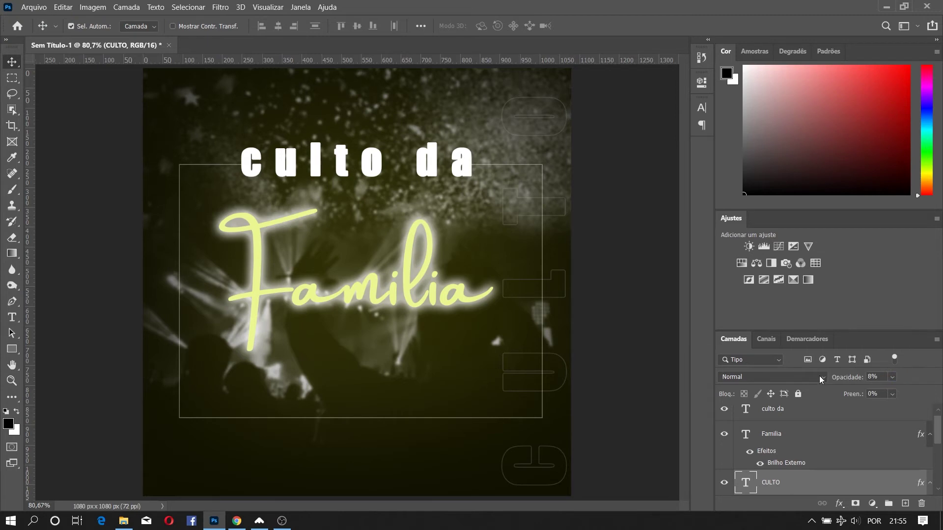
# Edit the vertical text to read 'CULTO DA FAMILIA'
pyautogui.doubleClick(547, 199)
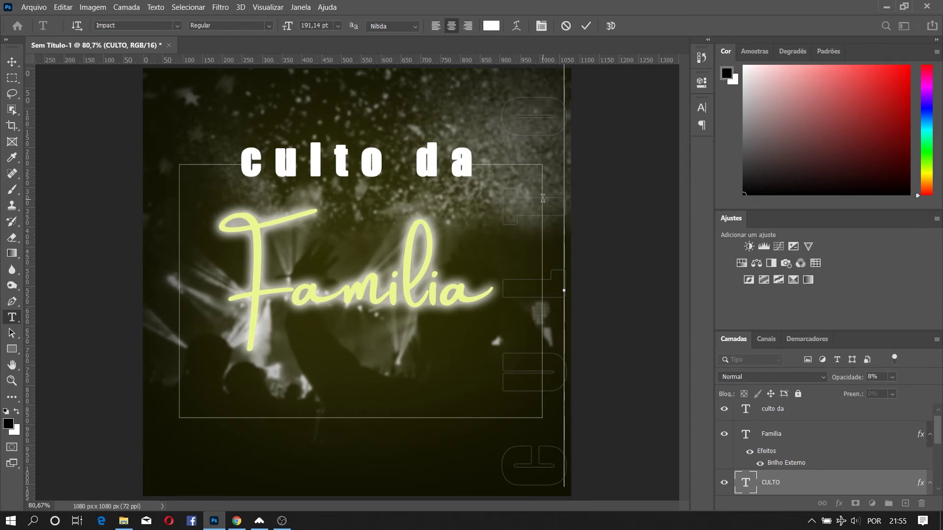
pyautogui.press('BackSpace')
pyautogui.press('BackSpace')
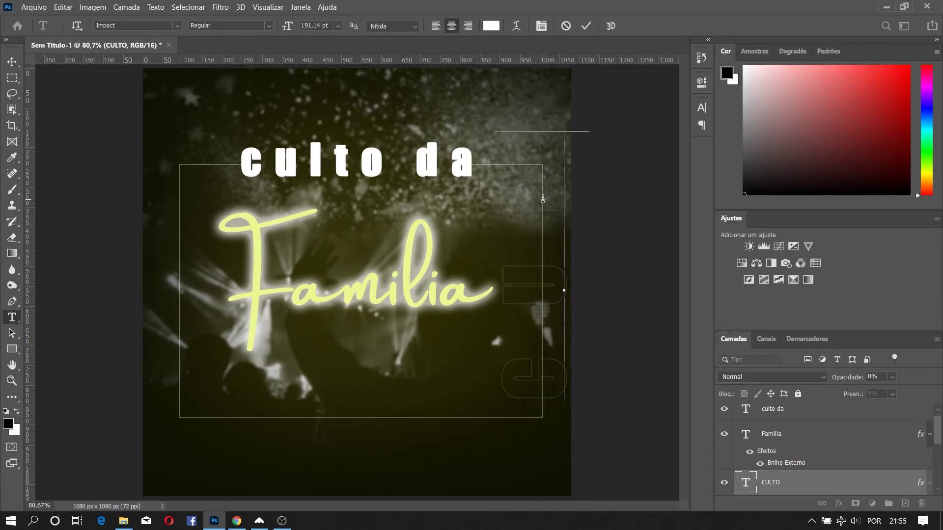
pyautogui.press('BackSpace')
pyautogui.press('BackSpace')
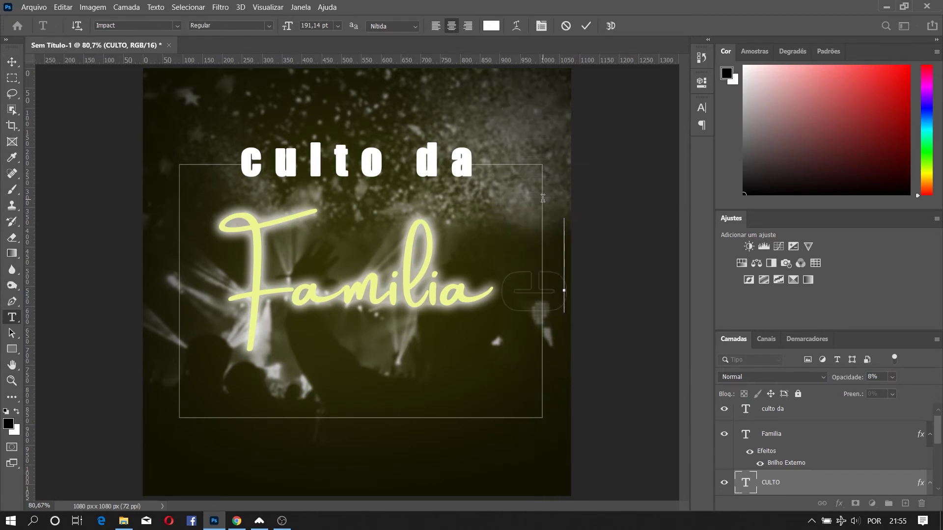
pyautogui.write('ULTO')
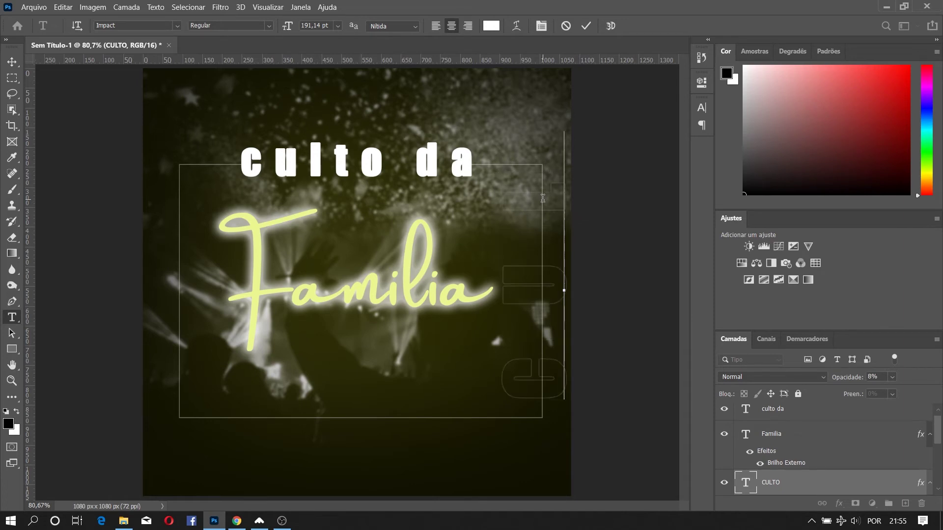
pyautogui.write(' DA ')
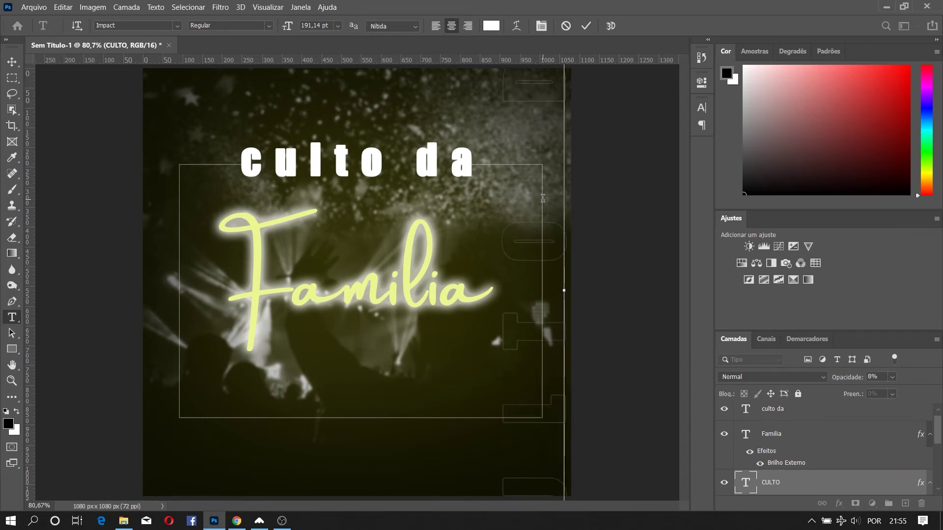
pyautogui.write('FAMILIA')
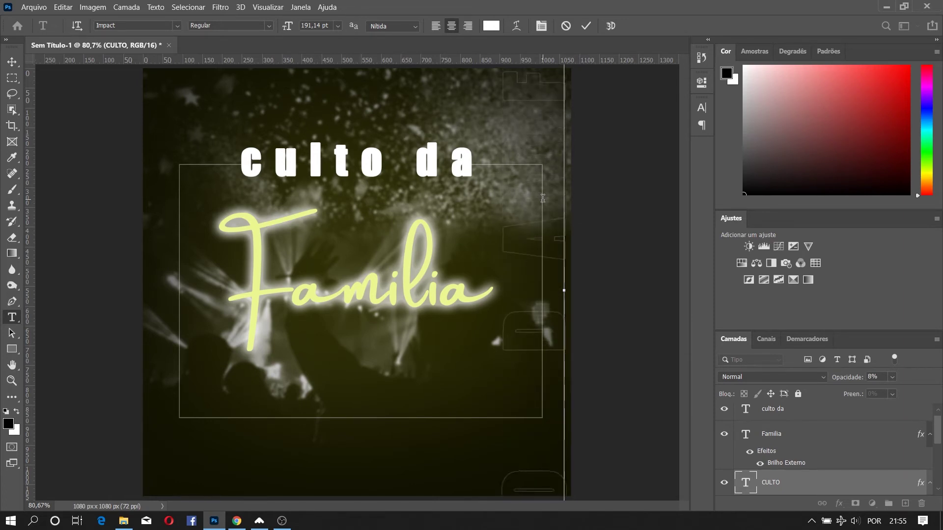
pyautogui.click(586, 26)
pyautogui.press('v')
# Reset the vertical text's letter spacing to 0
pyautogui.click(701, 108)
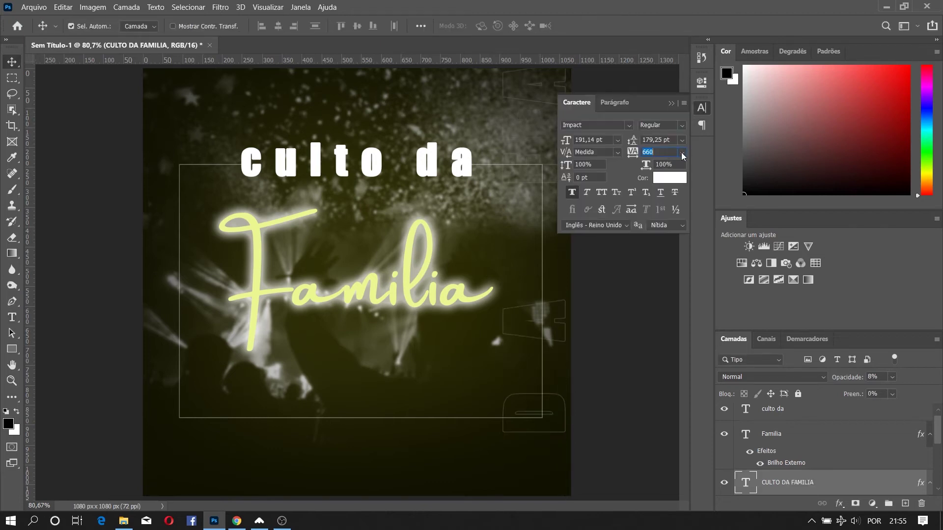
pyautogui.click(683, 153)
pyautogui.click(660, 229)
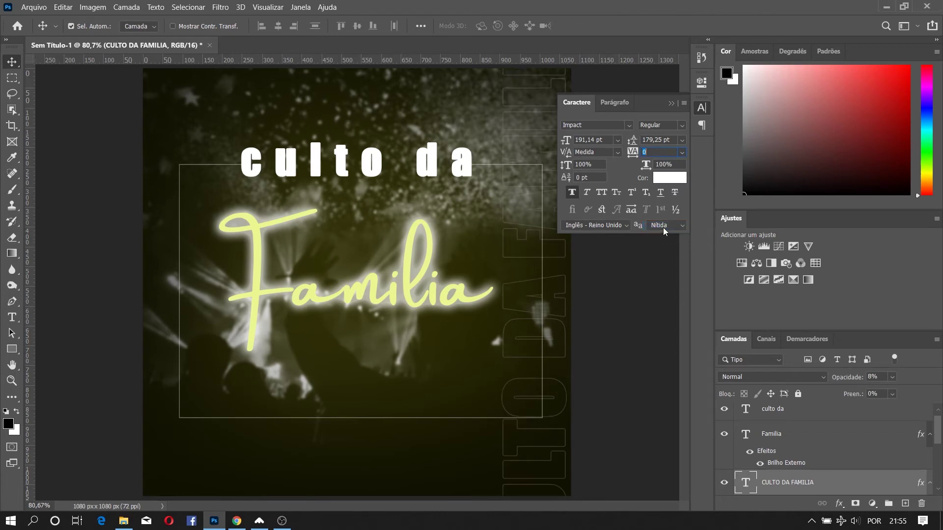
pyautogui.click(671, 103)
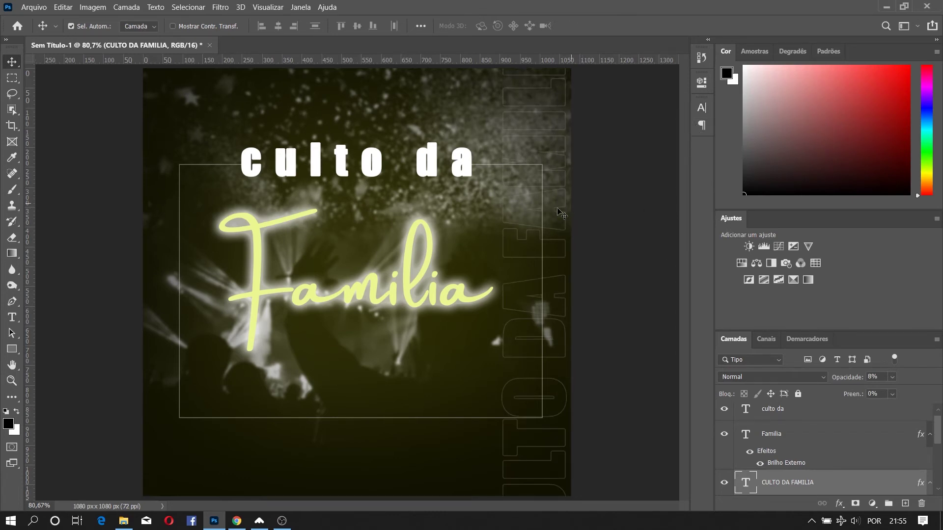
pyautogui.hotkey('ctrl', '-')
pyautogui.hotkey('ctrl', 't')
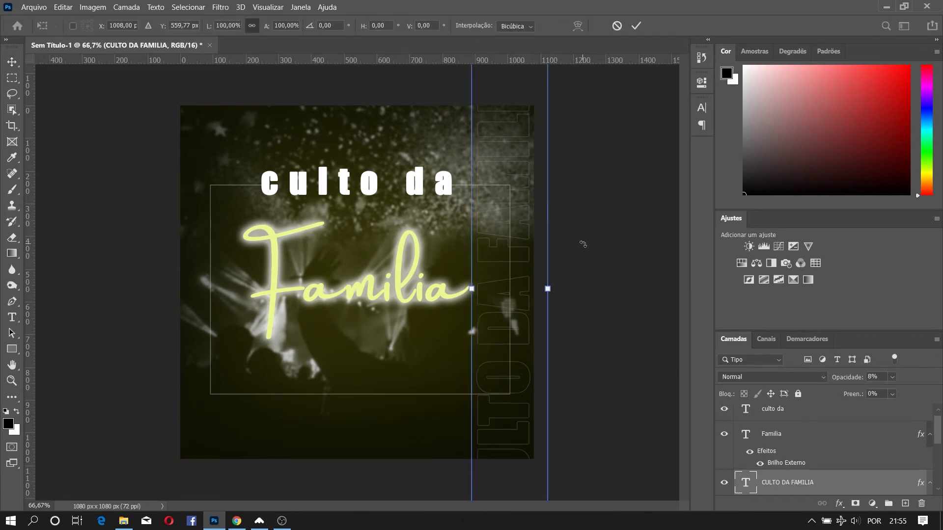
# Scale the vertical text to about 78%, fit it along the right edge, and fade it to 4% opacity
pyautogui.scroll(-1, 512, 332)
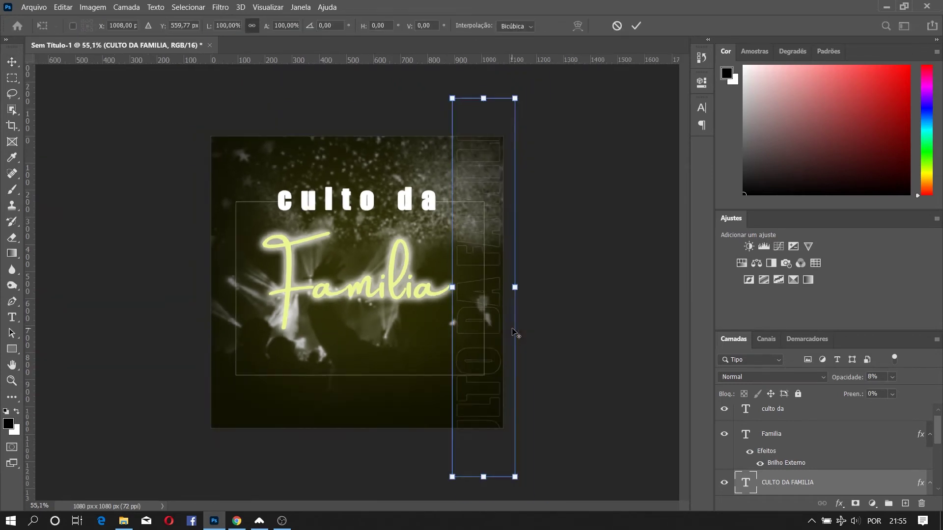
pyautogui.moveTo(514, 97); pyautogui.dragTo(489, 135)
pyautogui.moveTo(490, 195); pyautogui.dragTo(493, 188)
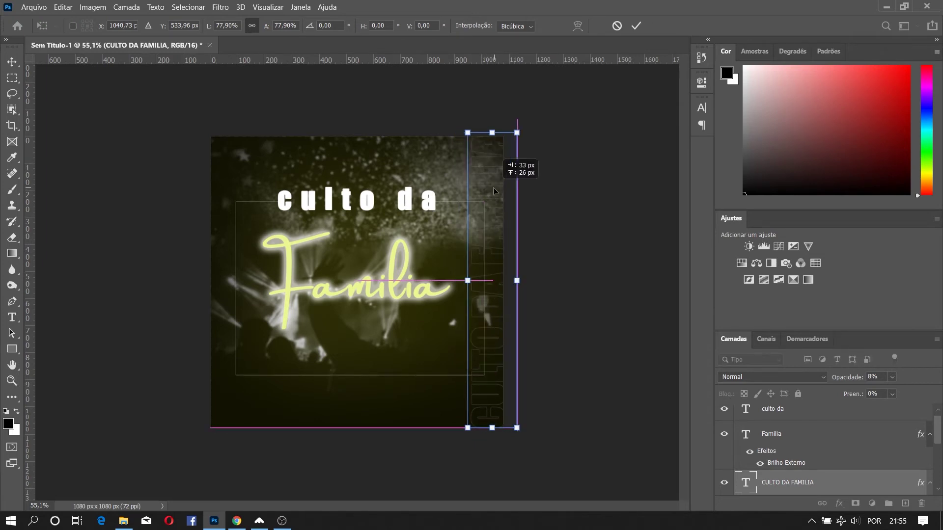
pyautogui.moveTo(493, 187); pyautogui.dragTo(493, 201)
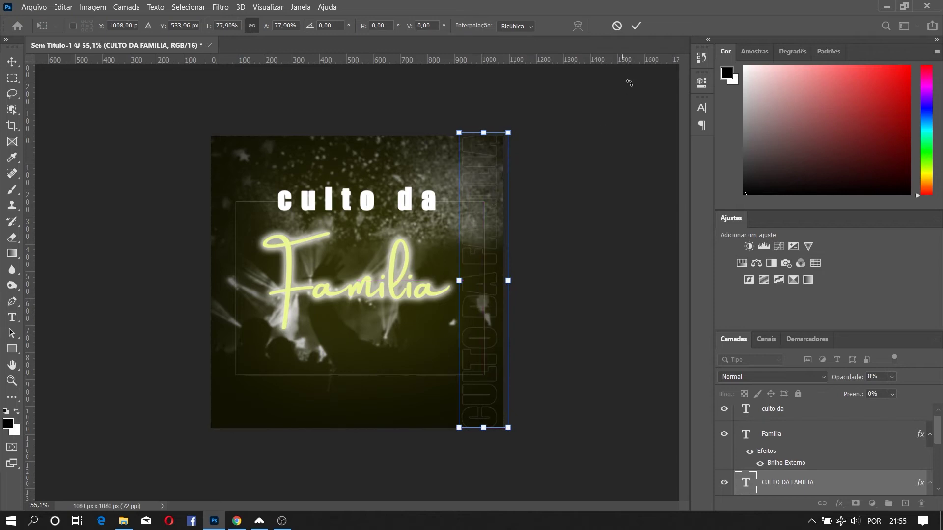
pyautogui.click(631, 28)
pyautogui.scroll(2, 570, 272)
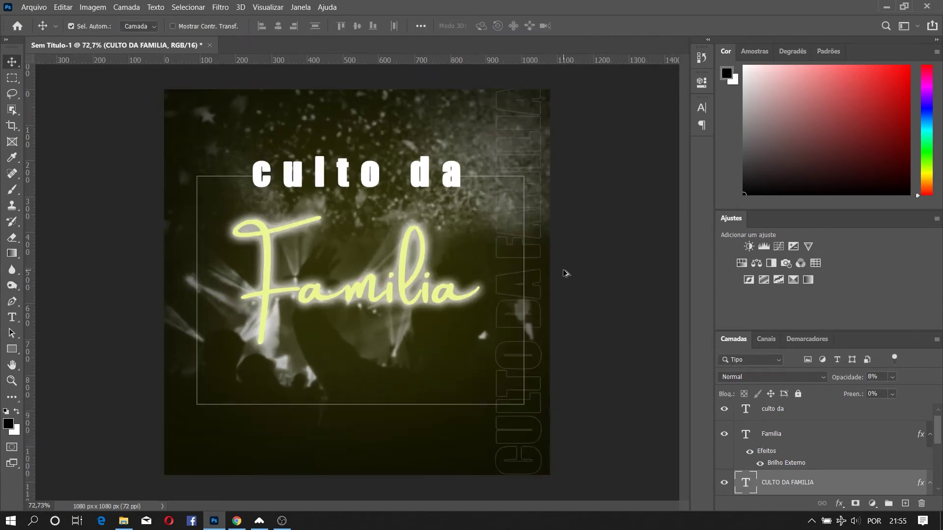
pyautogui.scroll(-1, 563, 285)
pyautogui.scroll(-1, 562, 285)
pyautogui.moveTo(847, 381); pyautogui.dragTo(844, 379)
pyautogui.click(472, 405)
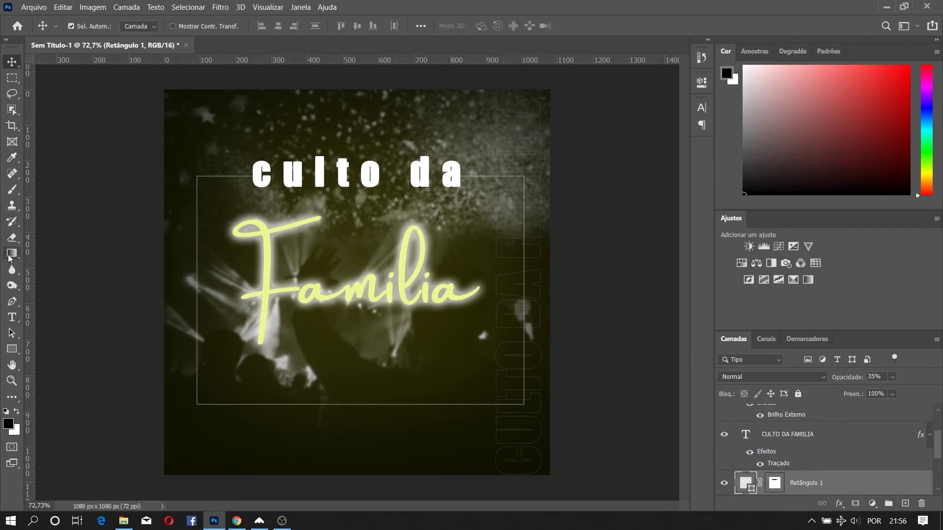
pyautogui.click(12, 190)
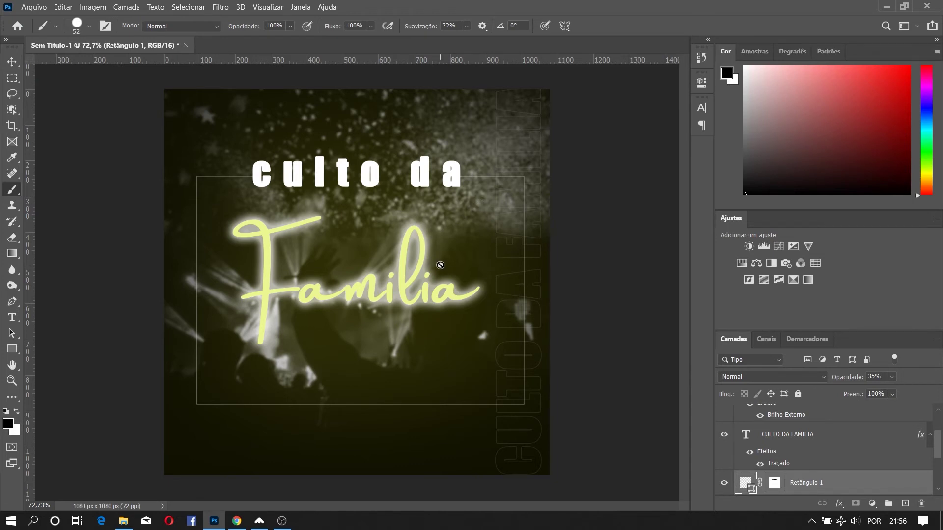
pyautogui.click(776, 488)
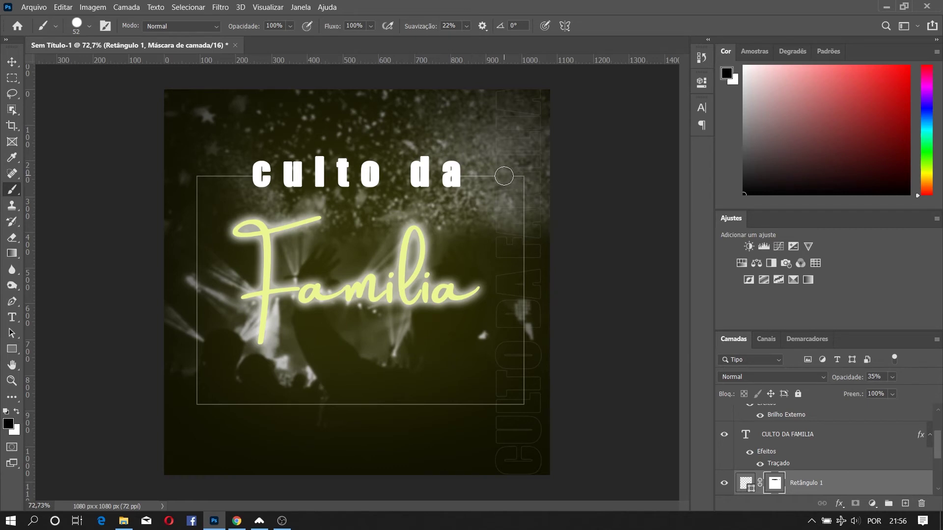
pyautogui.moveTo(504, 176)
pyautogui.mouseDown()
pyautogui.moveTo(532, 205)
pyautogui.moveTo(516, 278)
pyautogui.moveTo(522, 337)
pyautogui.moveTo(522, 393)
pyautogui.mouseUp()
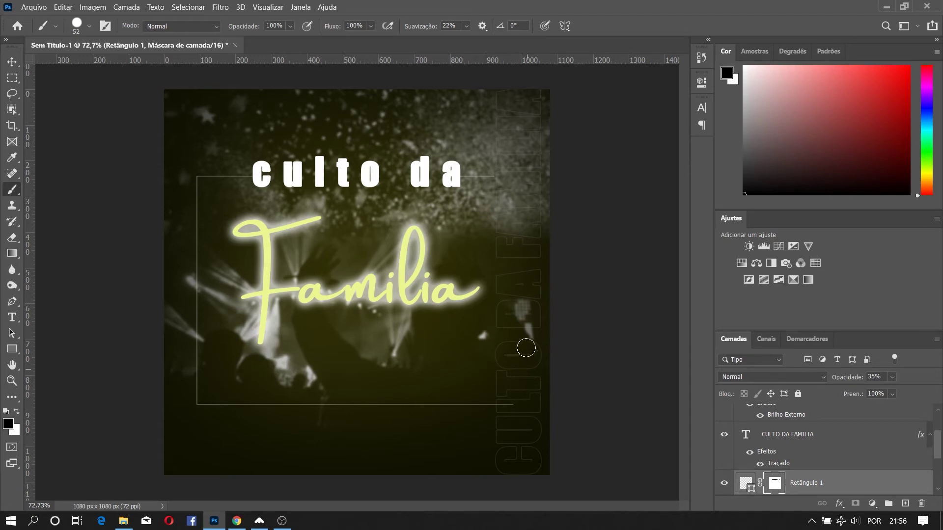
pyautogui.click(505, 407)
pyautogui.hotkey('ctrl', 'z')
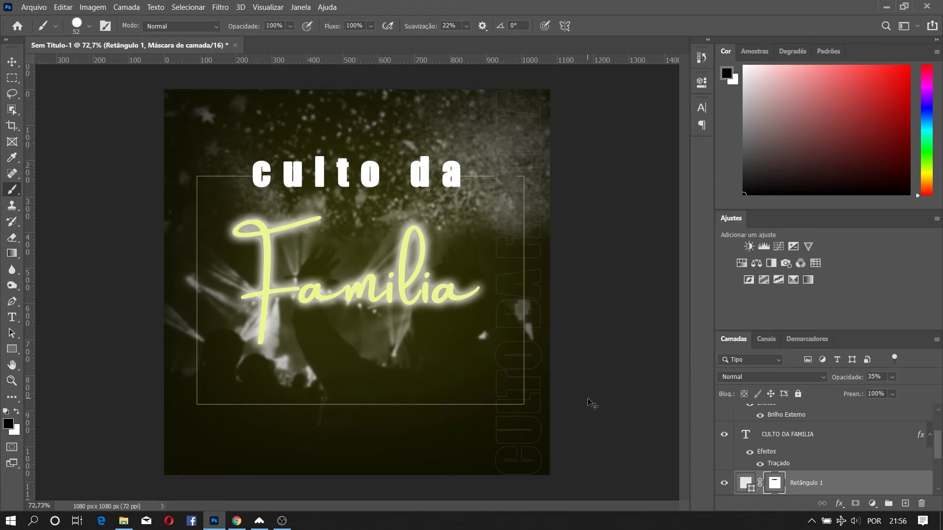
pyautogui.hotkey('ctrl', '2')
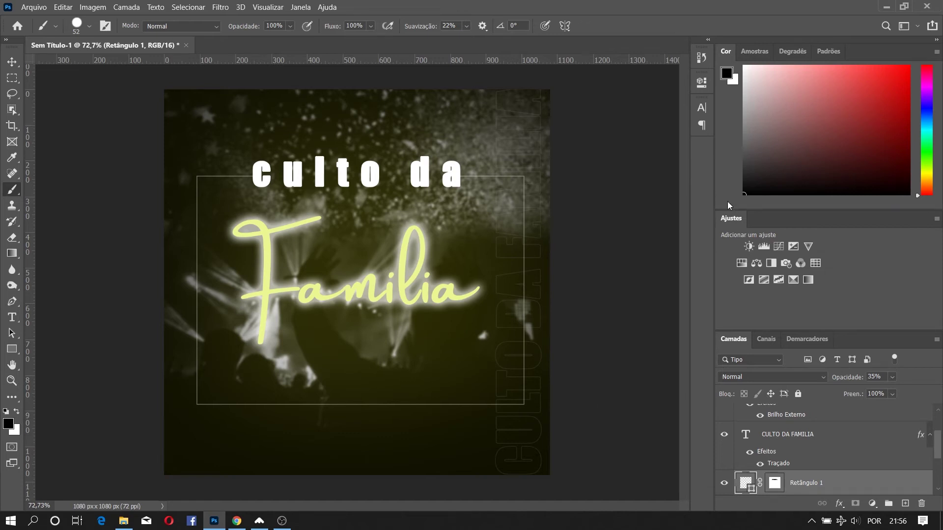
pyautogui.click(11, 61)
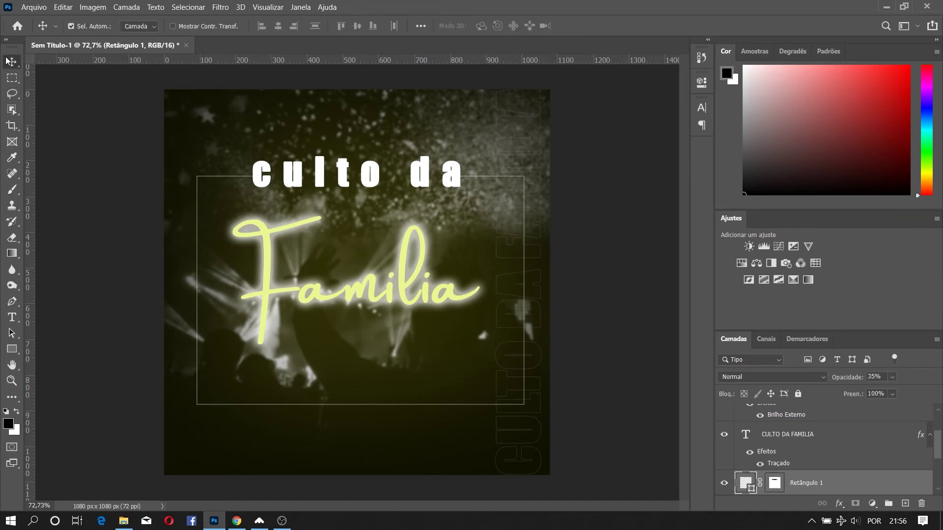
pyautogui.scroll(2, 835, 449)
pyautogui.click(830, 417)
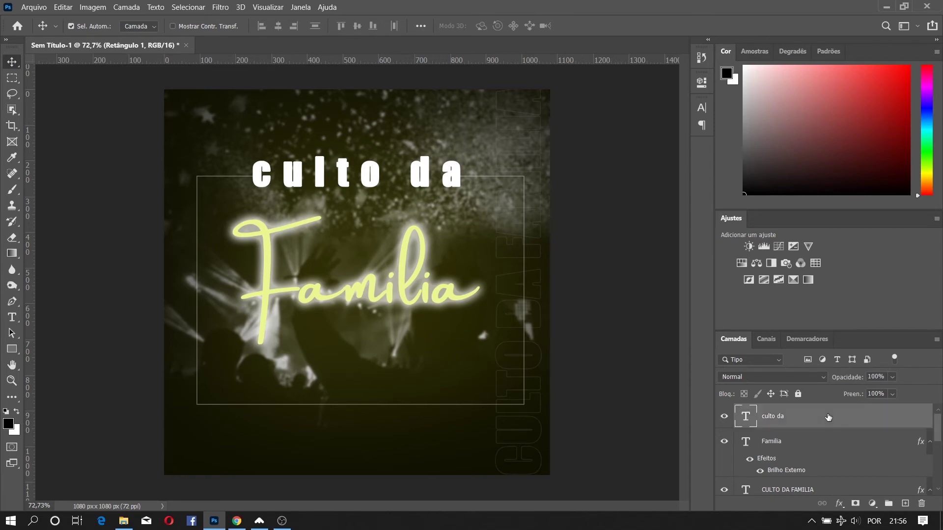
pyautogui.click(12, 317)
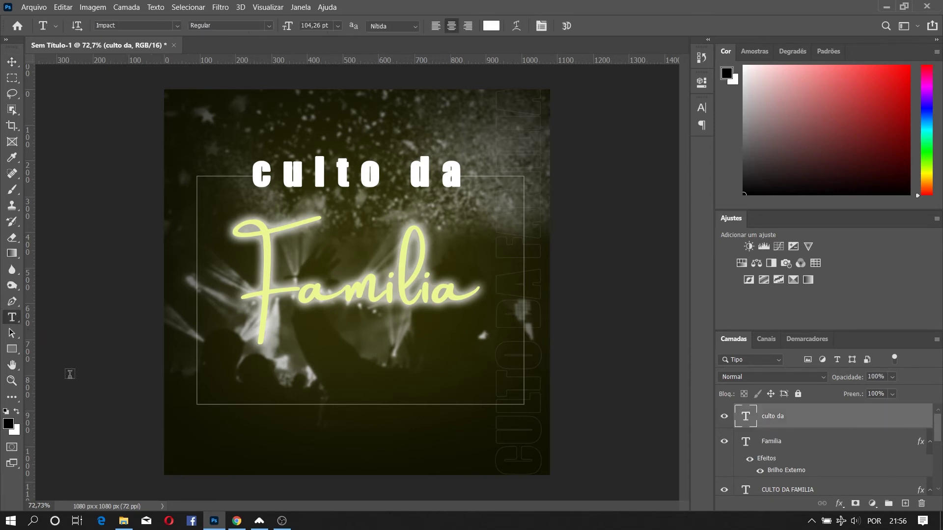
# Type 'maio 28/05 as 18hs' as a new white text line near the poster's bottom
pyautogui.click(285, 450)
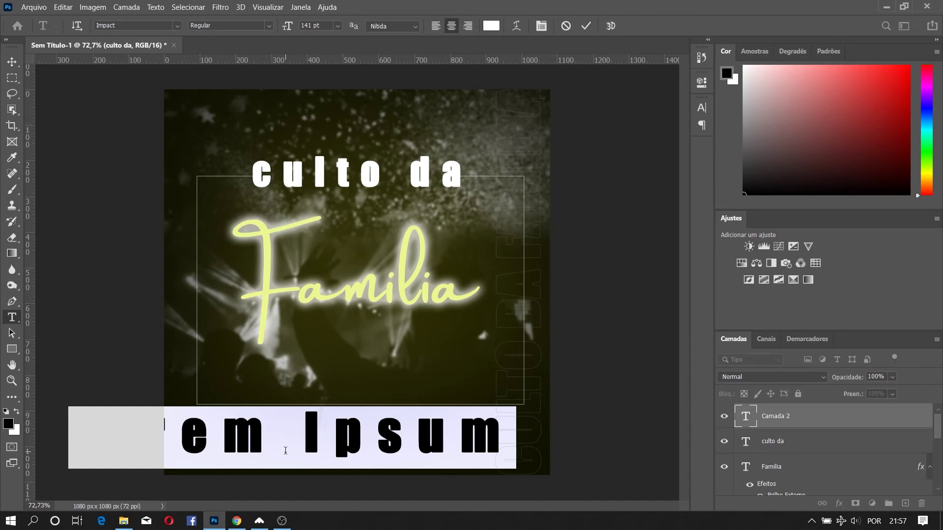
pyautogui.write('ma')
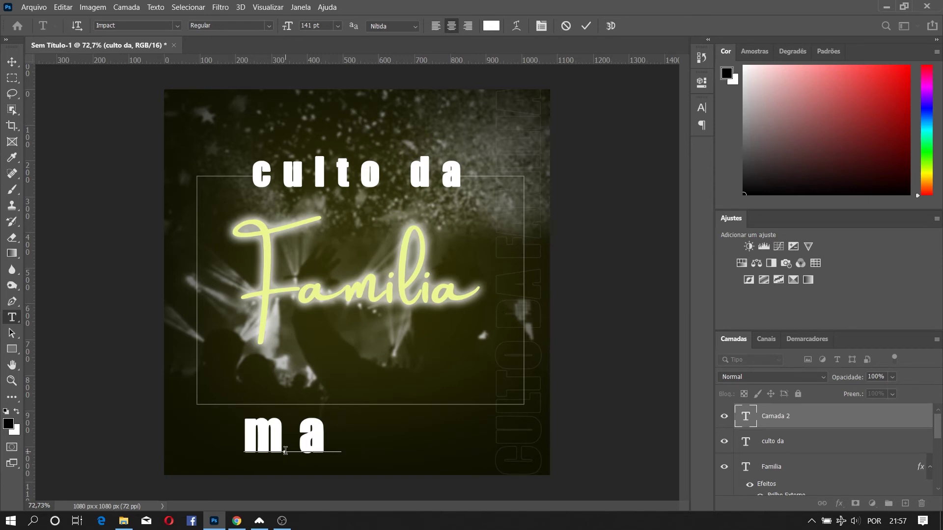
pyautogui.write('io 2')
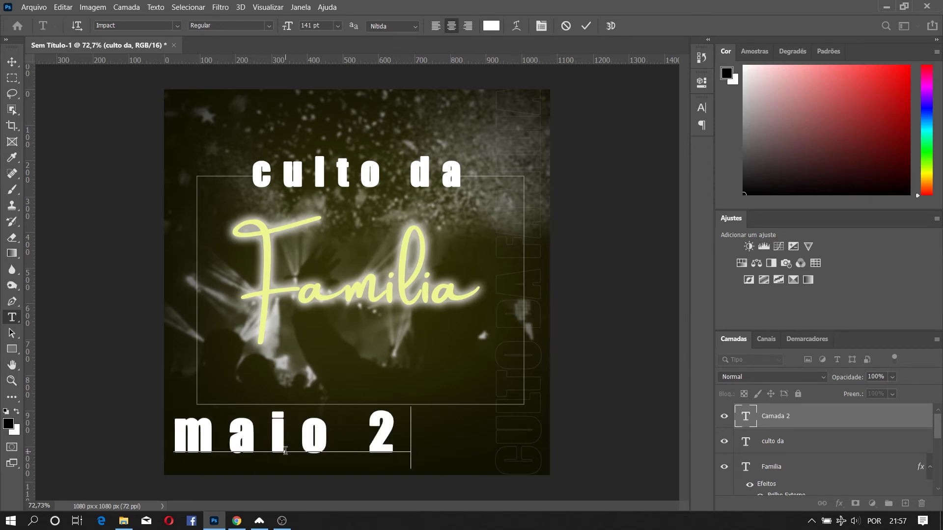
pyautogui.write('8/')
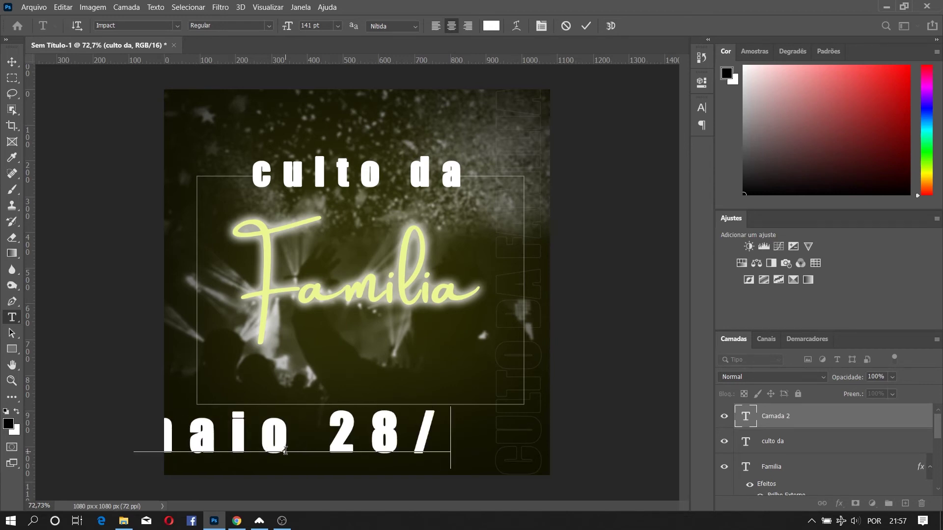
pyautogui.write('05 as')
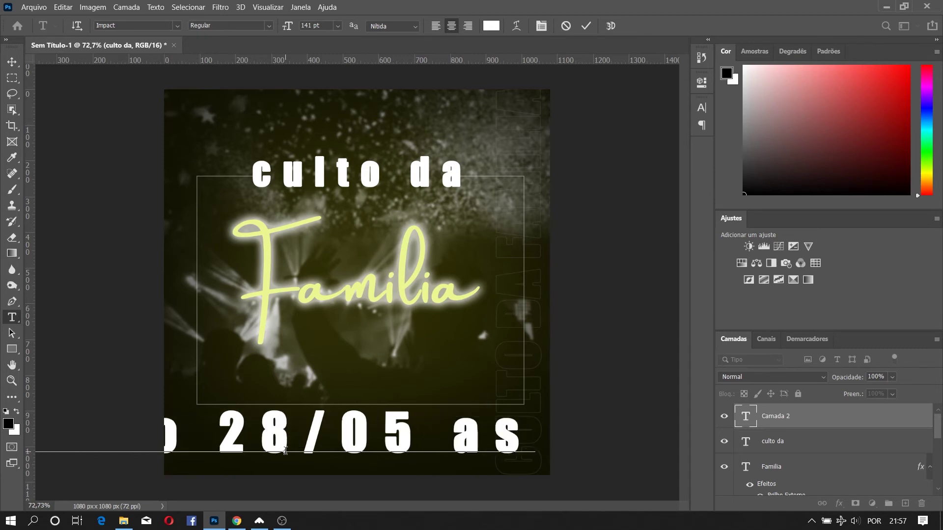
pyautogui.write(' 18hs')
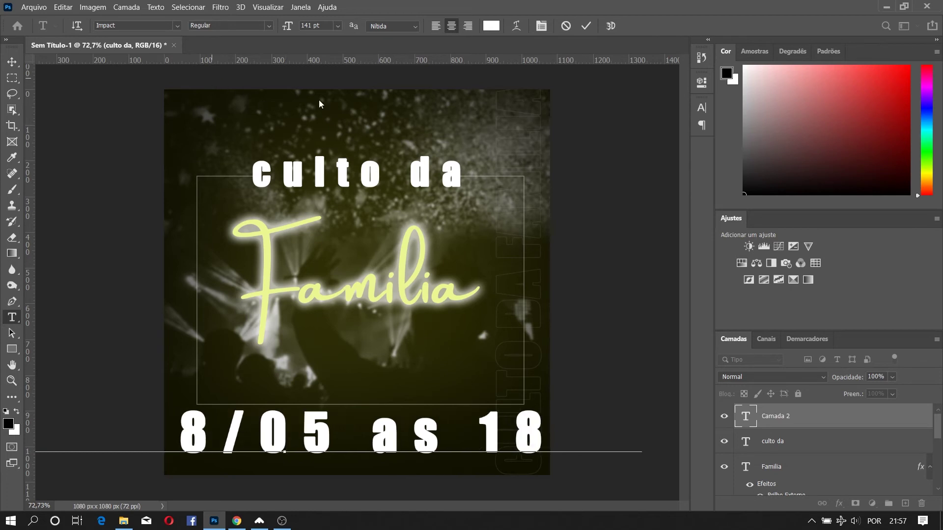
pyautogui.click(586, 26)
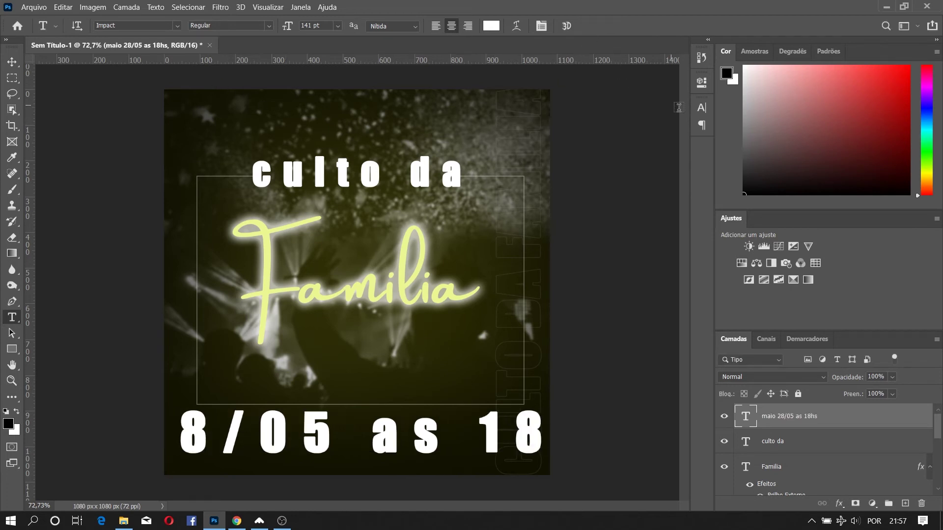
# Give the date line tracking 0, All Caps and 53 pt size, and centre it below the frame
pyautogui.click(702, 109)
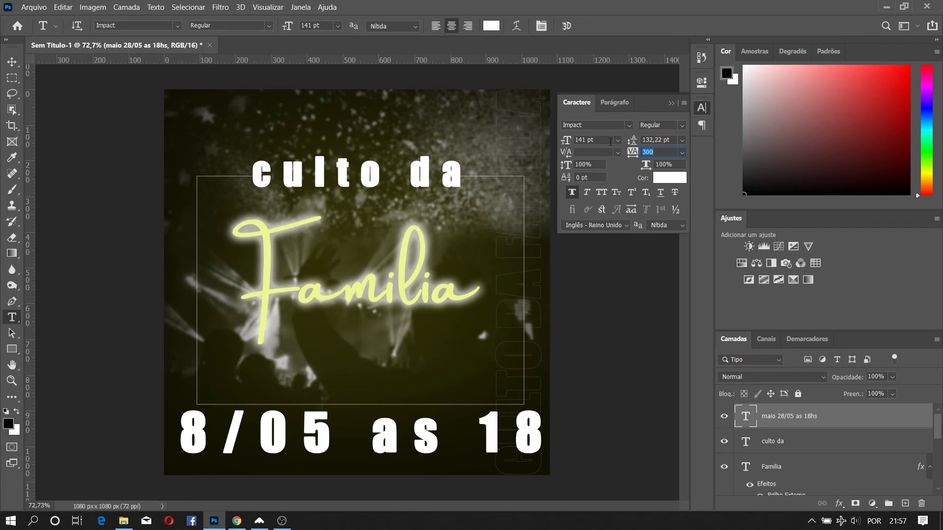
pyautogui.click(682, 153)
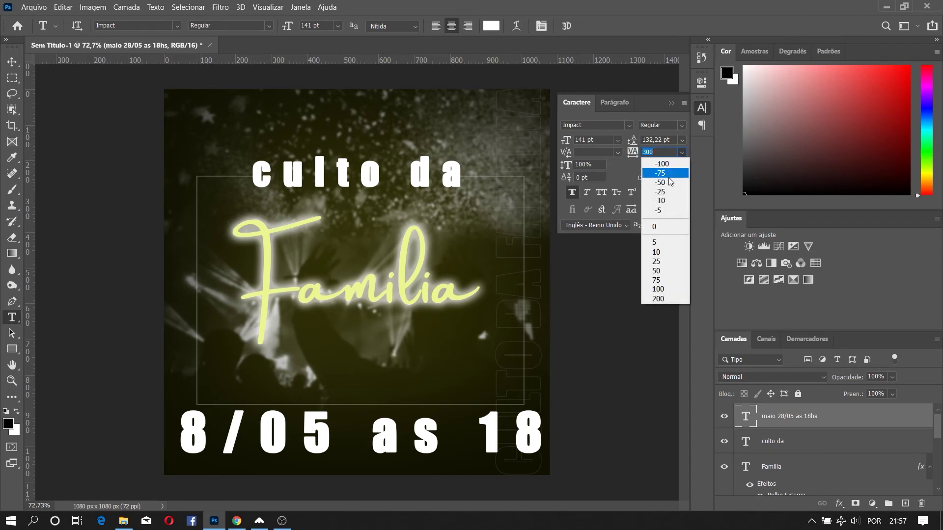
pyautogui.click(661, 226)
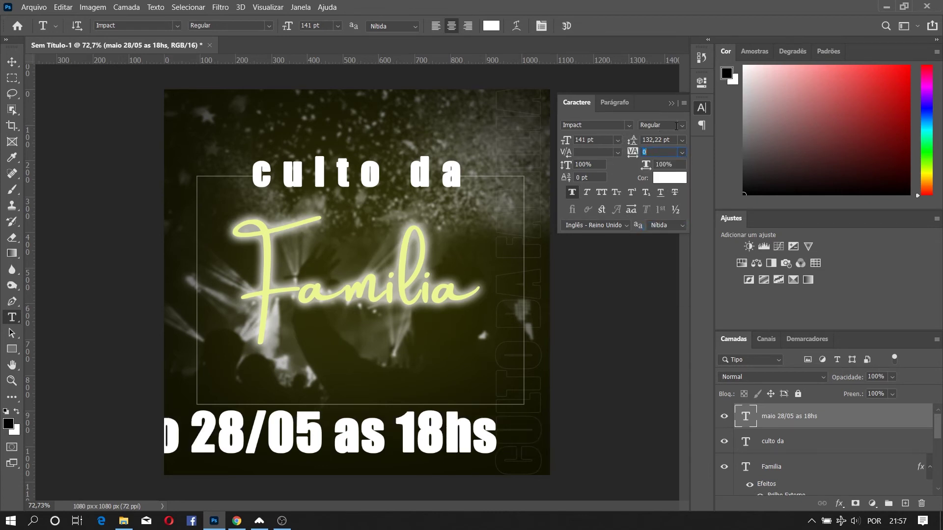
pyautogui.click(603, 193)
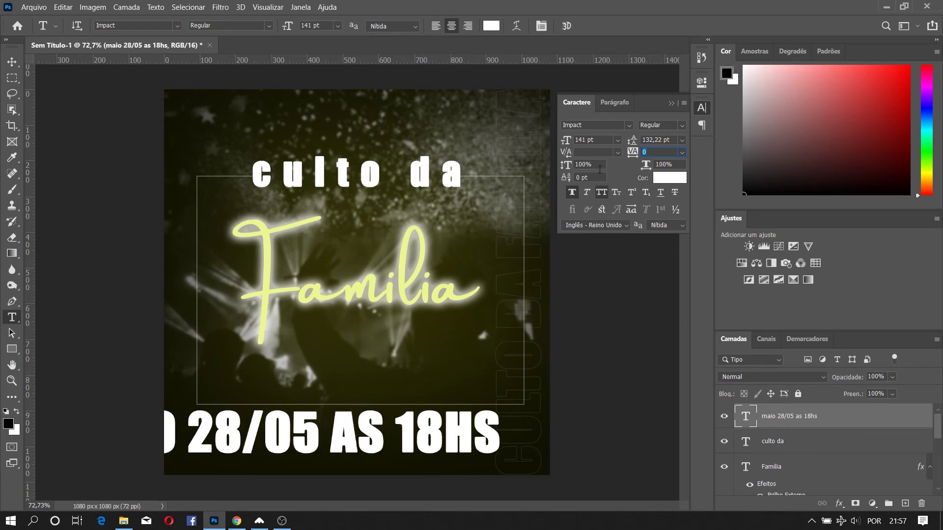
pyautogui.moveTo(566, 141); pyautogui.dragTo(509, 138)
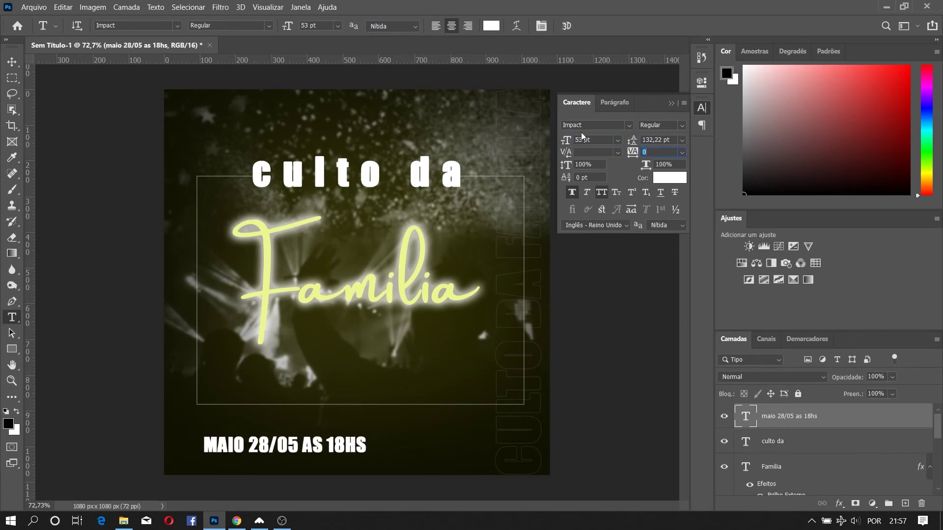
pyautogui.click(669, 102)
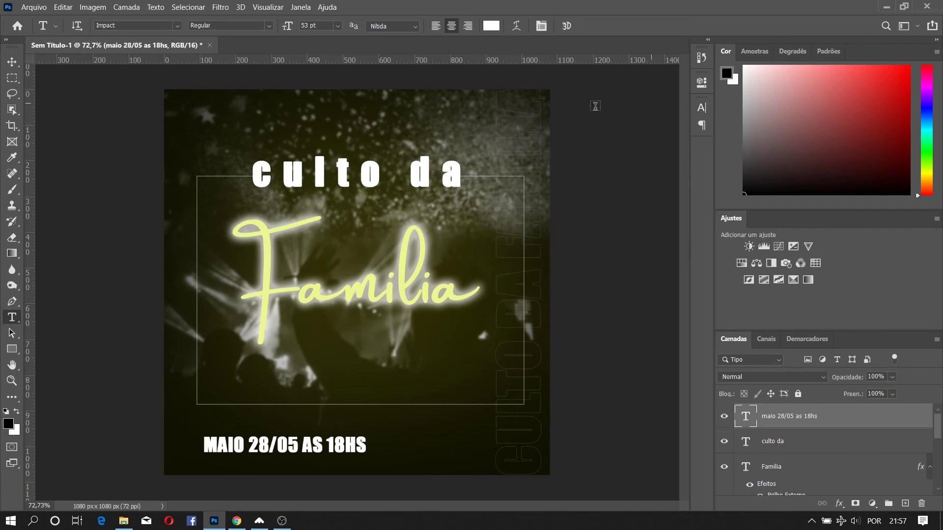
pyautogui.click(11, 63)
pyautogui.moveTo(296, 447); pyautogui.dragTo(364, 439)
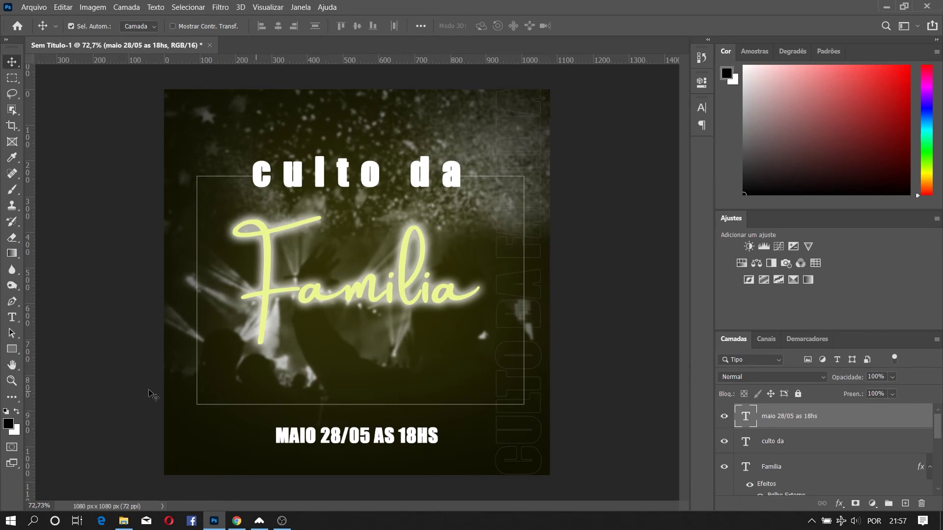
pyautogui.click(17, 353)
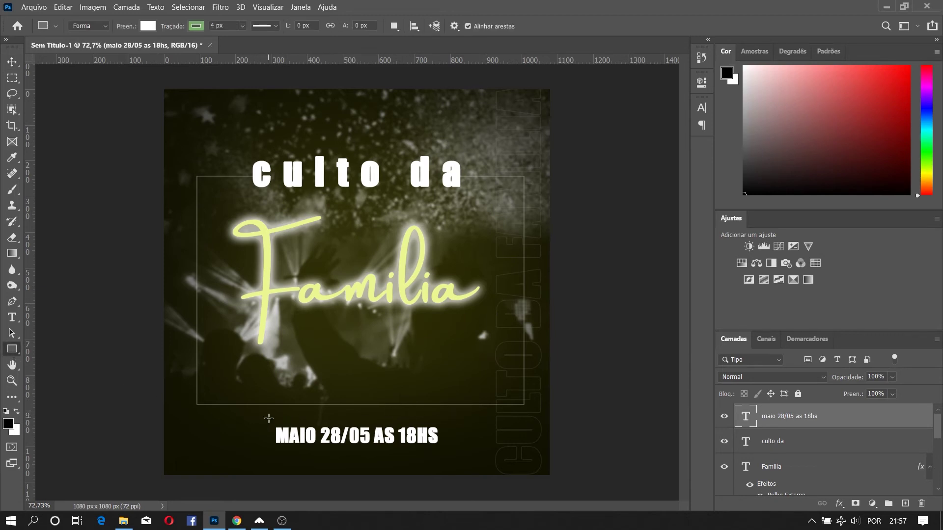
# Draw a 500×84 px box around the date with dark olive fill and outline
pyautogui.moveTo(270, 421); pyautogui.dragTo(448, 451)
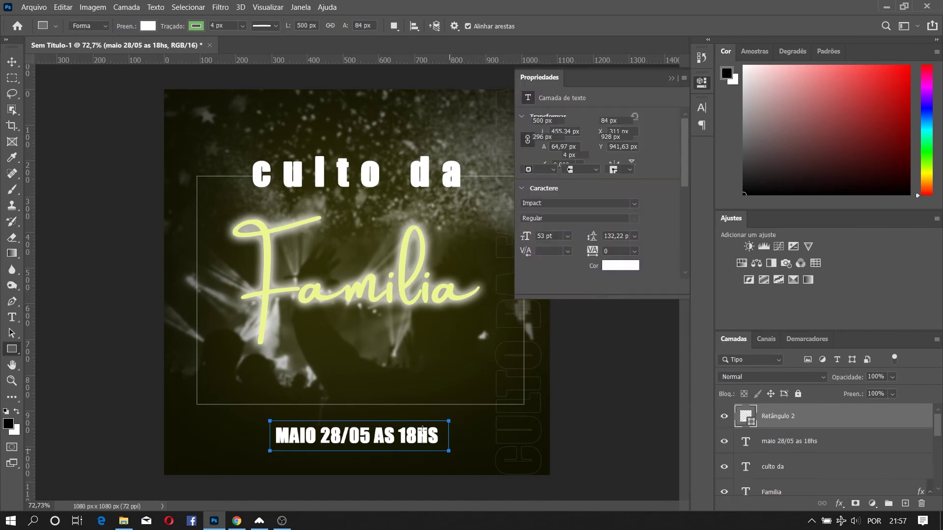
pyautogui.click(550, 156)
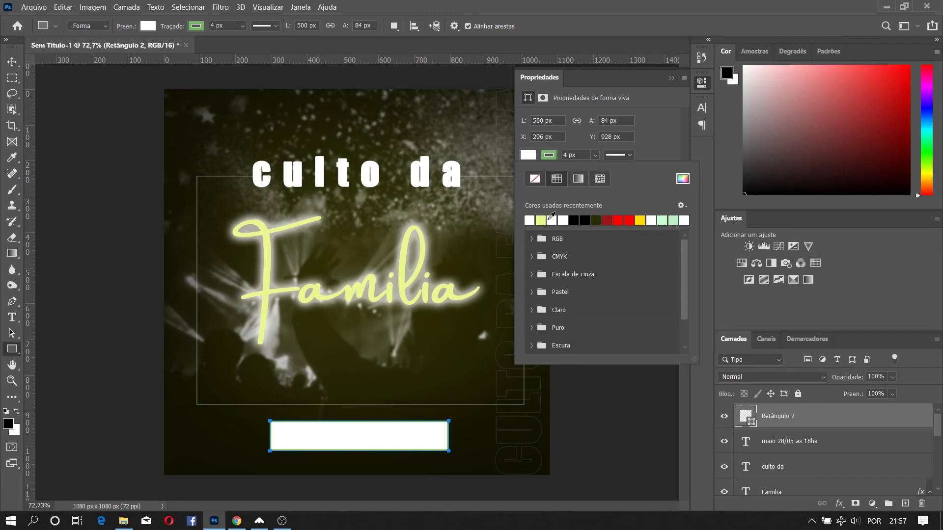
pyautogui.click(540, 221)
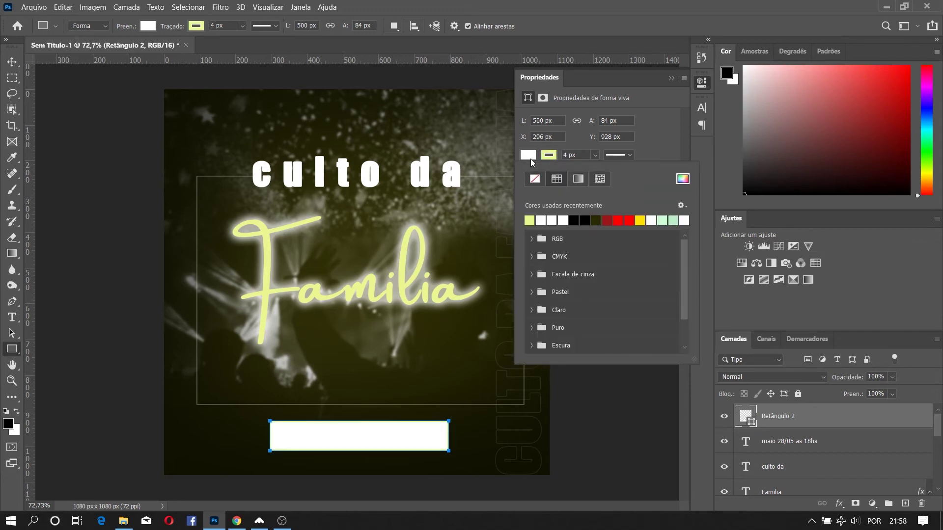
pyautogui.click(530, 220)
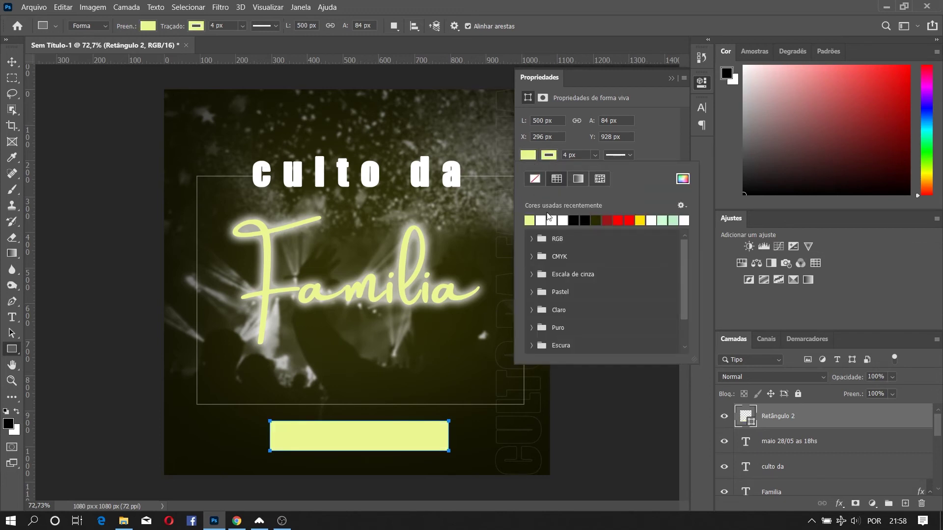
pyautogui.click(595, 220)
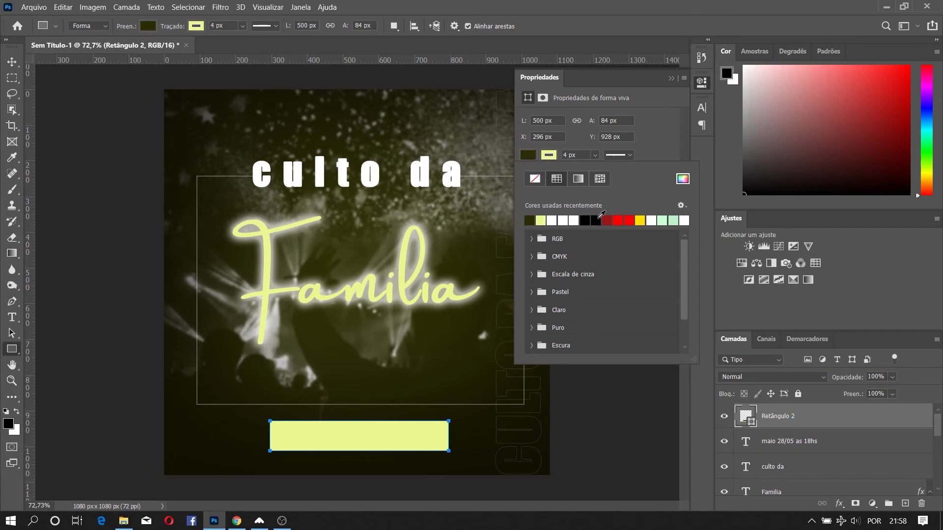
pyautogui.click(551, 160)
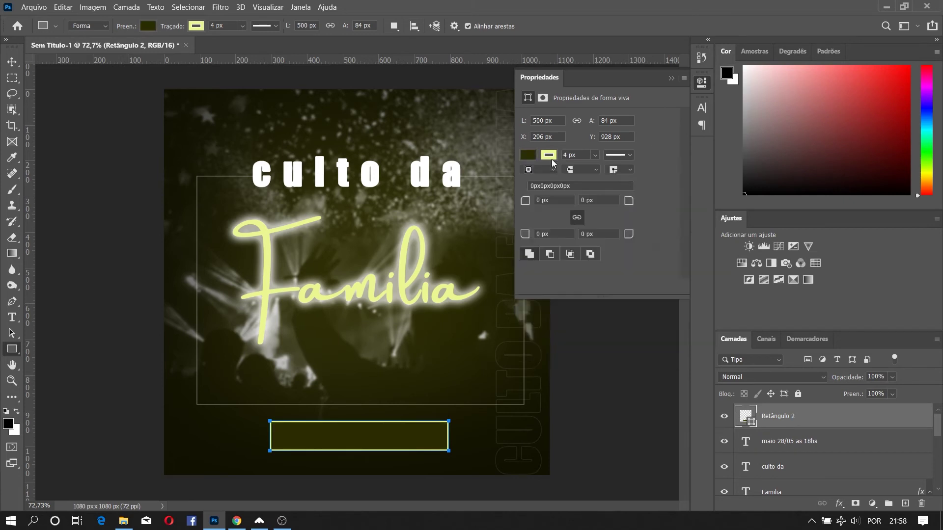
pyautogui.click(531, 222)
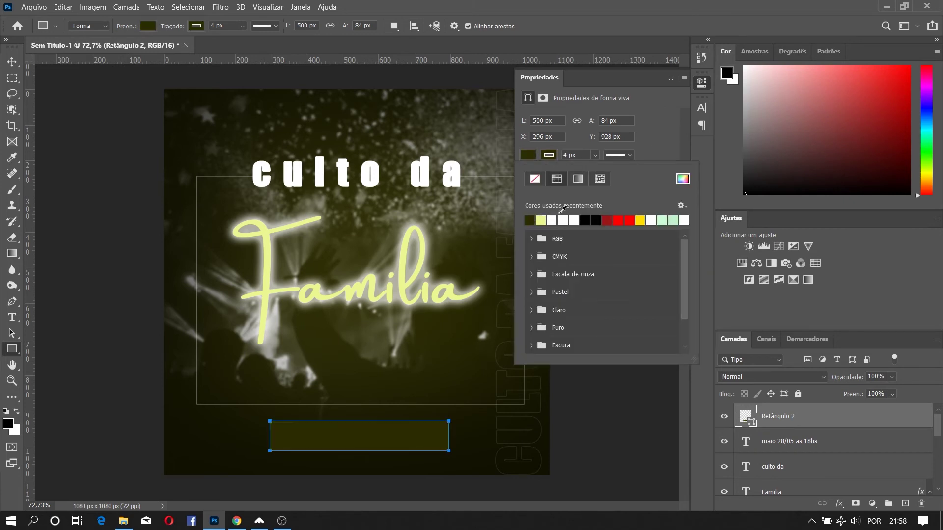
pyautogui.click(671, 78)
pyautogui.click(671, 78)
# Place the date text layer above the box and lower its opacity to 82%
pyautogui.moveTo(824, 444); pyautogui.dragTo(799, 410)
pyautogui.moveTo(850, 378); pyautogui.dragTo(842, 384)
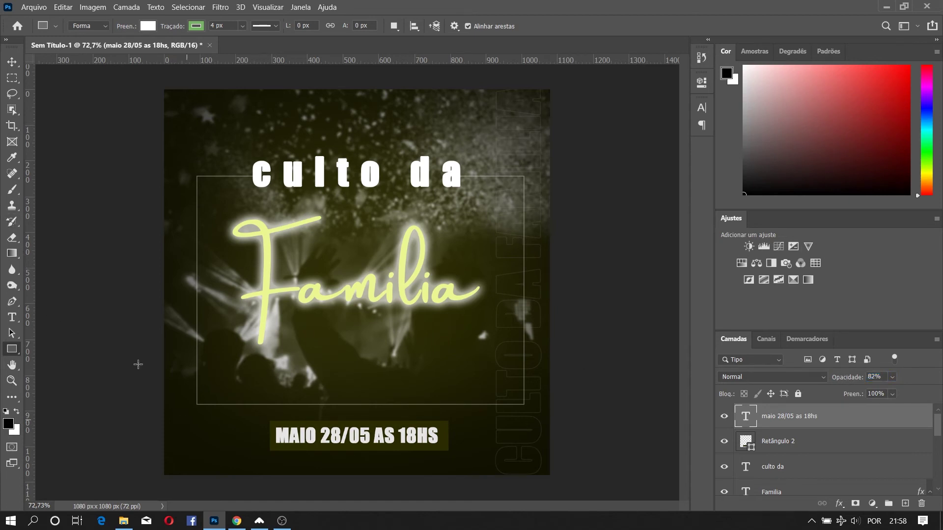
pyautogui.click(11, 318)
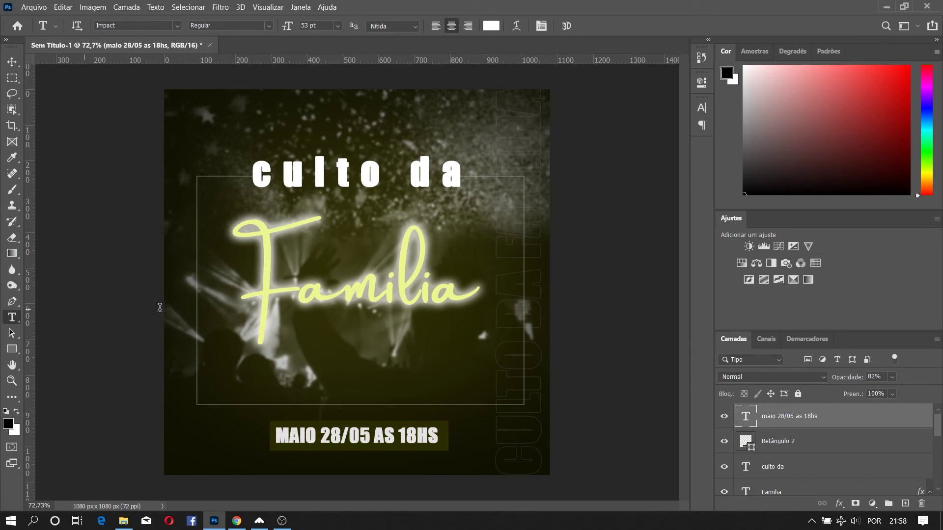
# Create and commit trial placeholder text layers near the top of the canvas
pyautogui.click(310, 113)
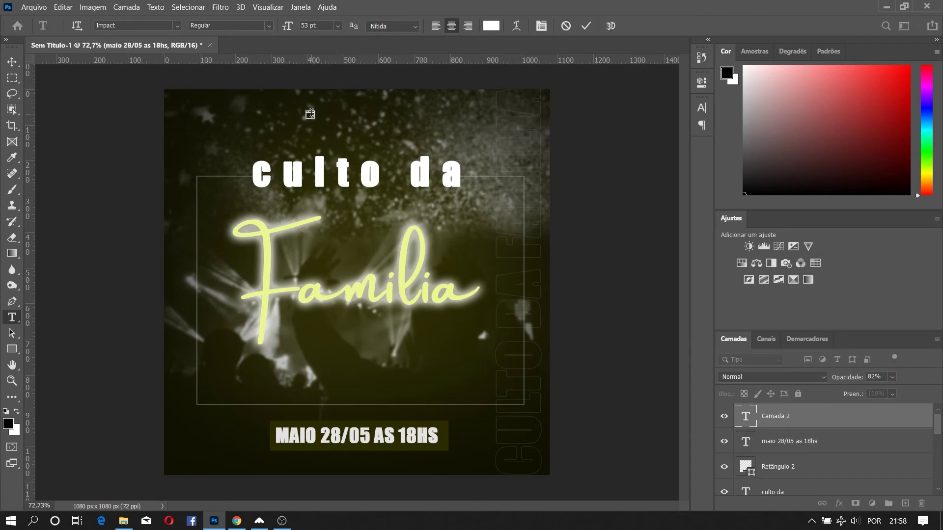
pyautogui.click(582, 25)
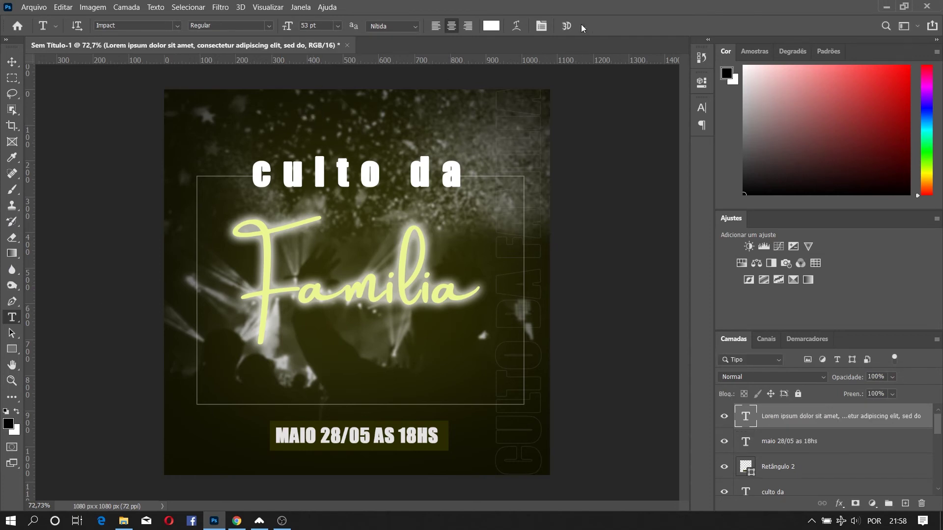
pyautogui.click(866, 439)
pyautogui.click(855, 419)
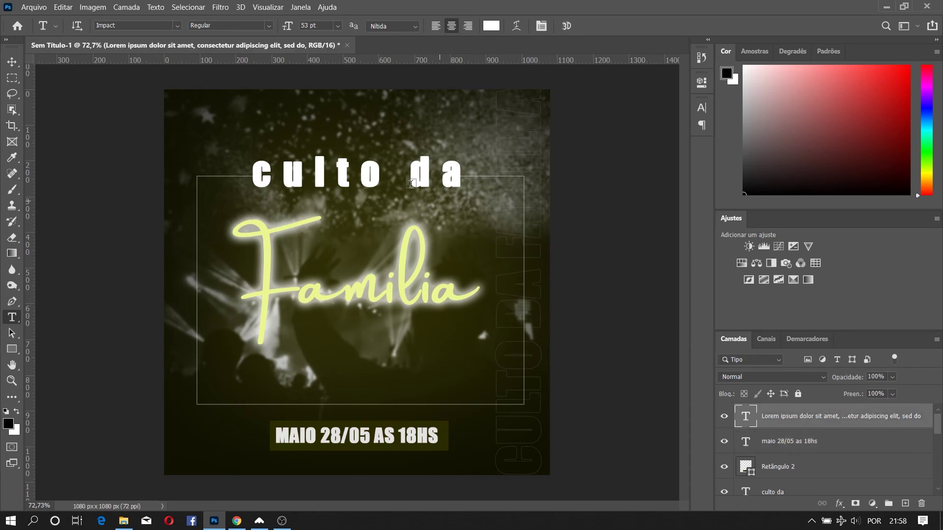
pyautogui.click(344, 120)
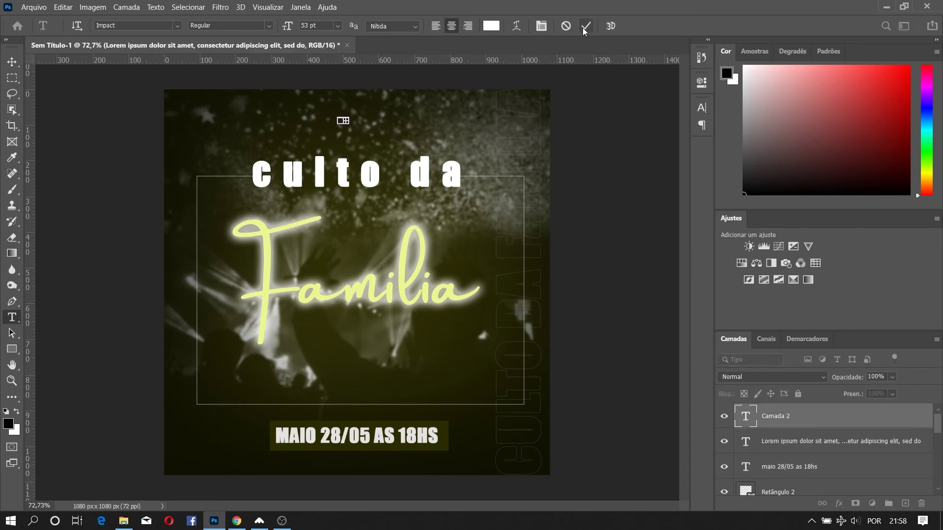
pyautogui.click(584, 27)
# At 103 pt, type the event's street address as a new line across the poster's top
pyautogui.click(312, 26)
pyautogui.write('103')
pyautogui.click(323, 121)
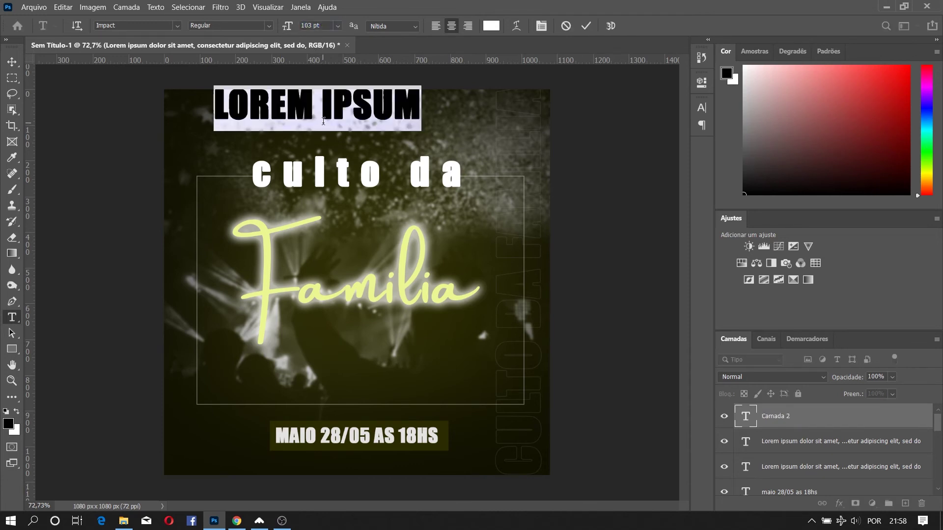
pyautogui.write('AVENID')
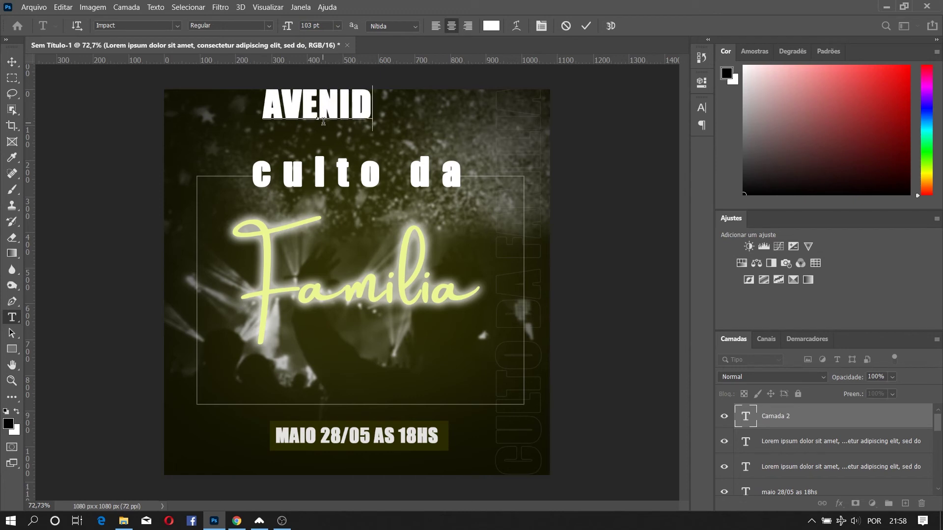
pyautogui.write('A ')
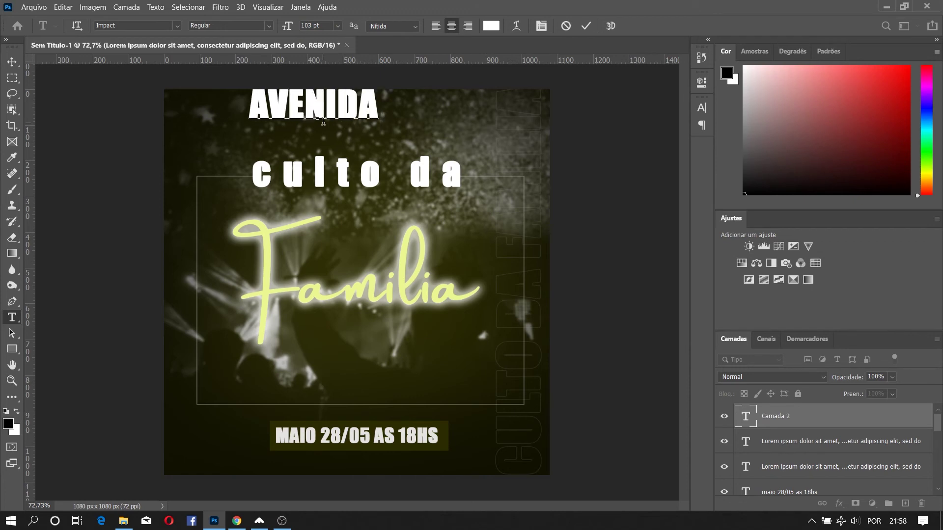
pyautogui.write('RUI LAM')
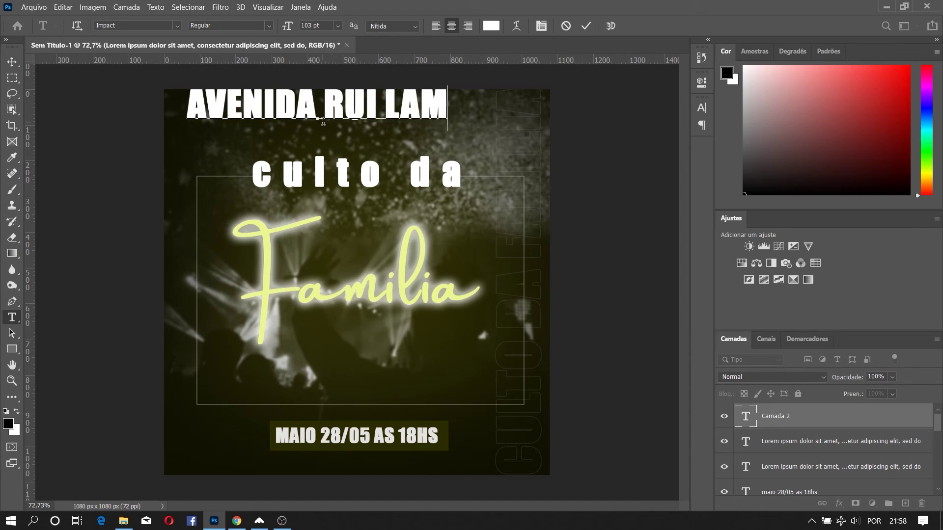
pyautogui.write('O -')
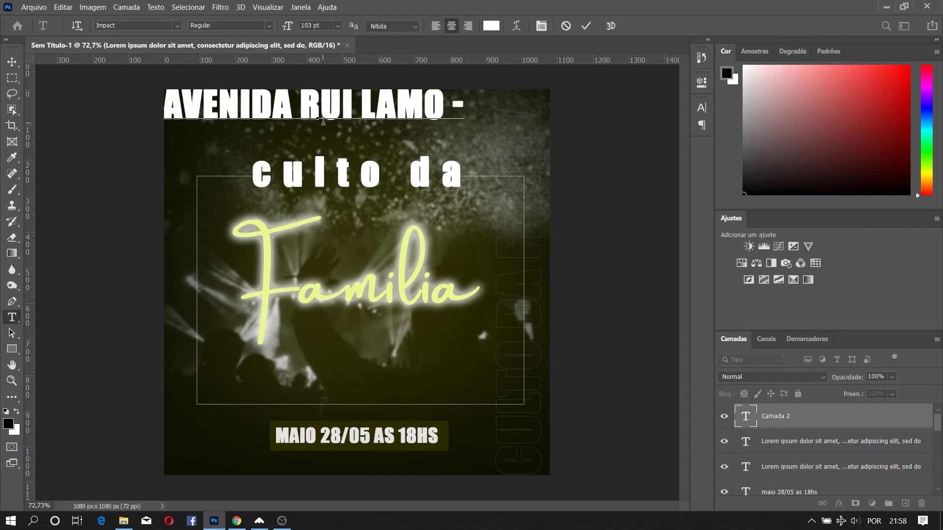
pyautogui.write(' 1250')
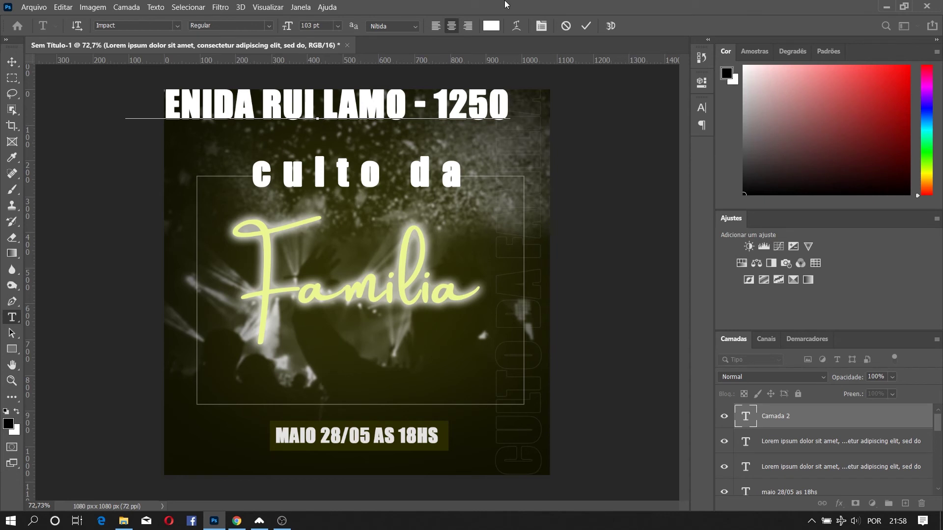
pyautogui.click(588, 26)
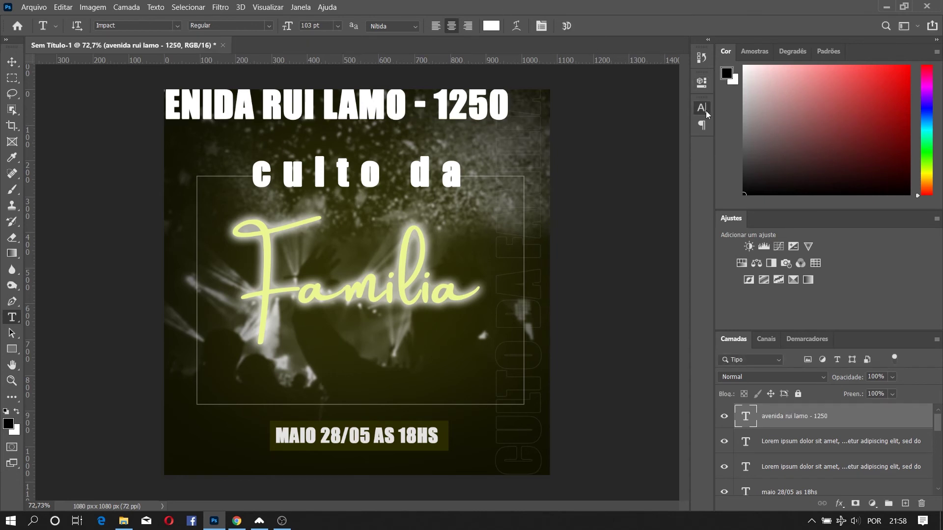
pyautogui.click(703, 108)
# Set the address line in Bahnschrift with -75 tracking, and scale it down to about 30%
pyautogui.click(630, 126)
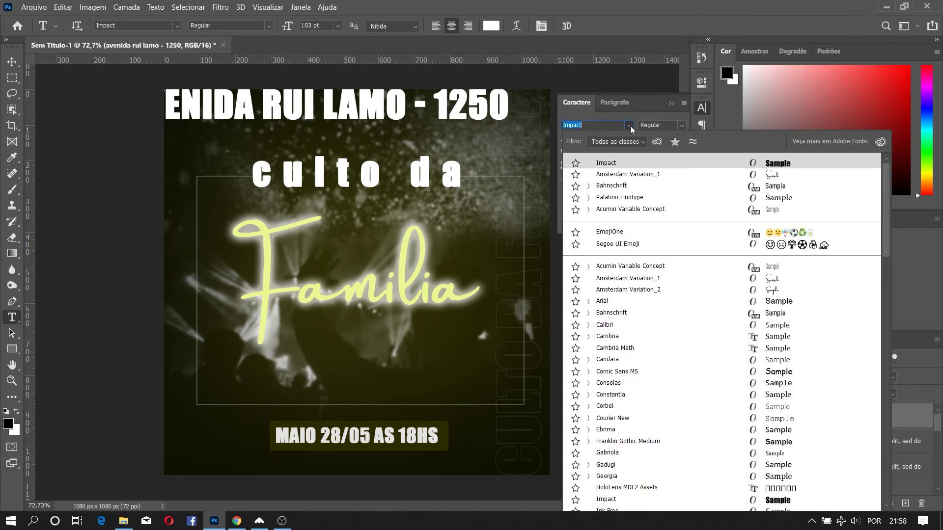
pyautogui.click(620, 190)
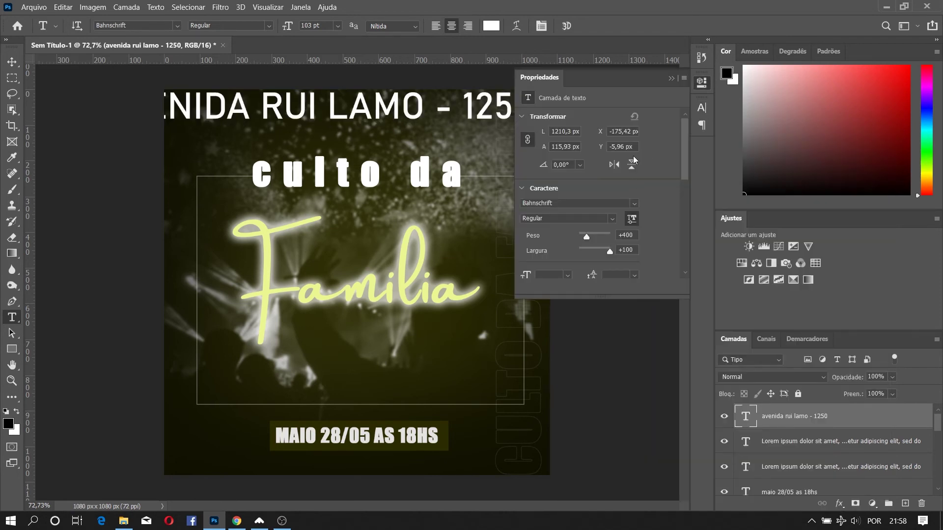
pyautogui.click(671, 78)
pyautogui.click(701, 108)
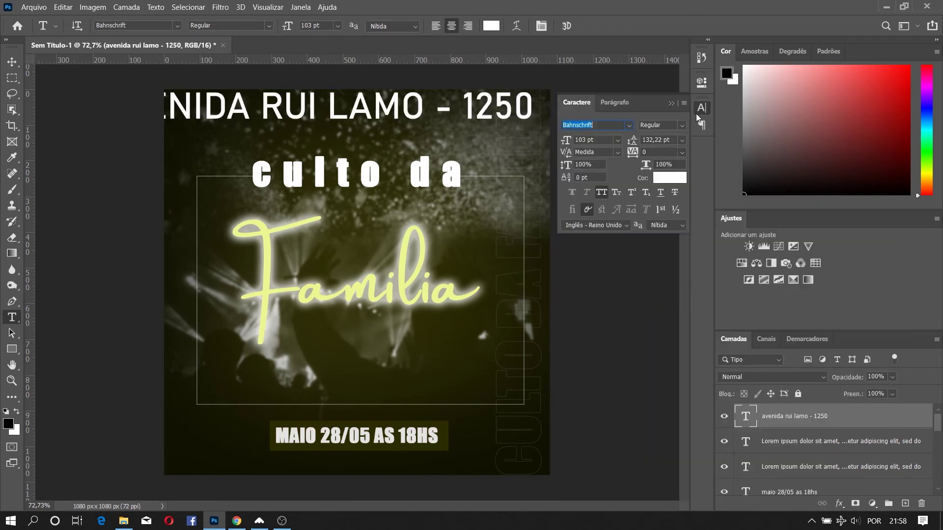
pyautogui.click(682, 152)
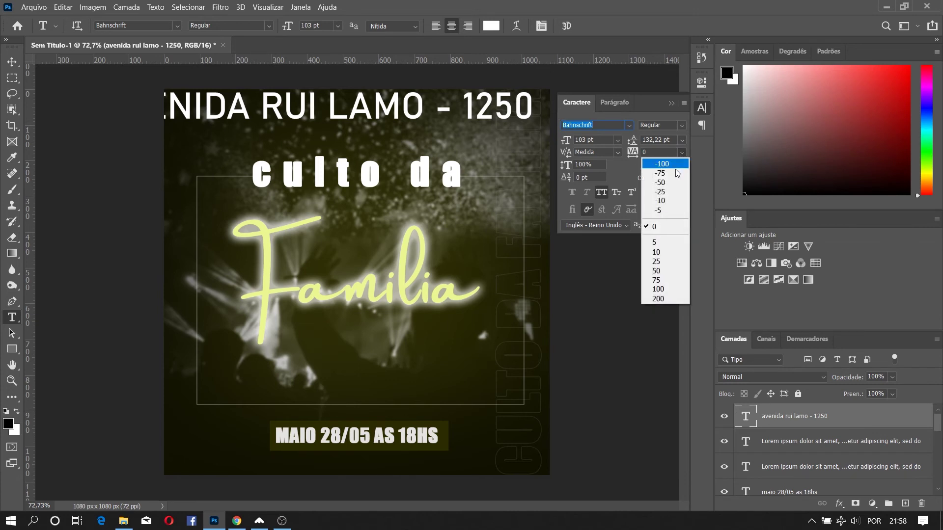
pyautogui.click(670, 174)
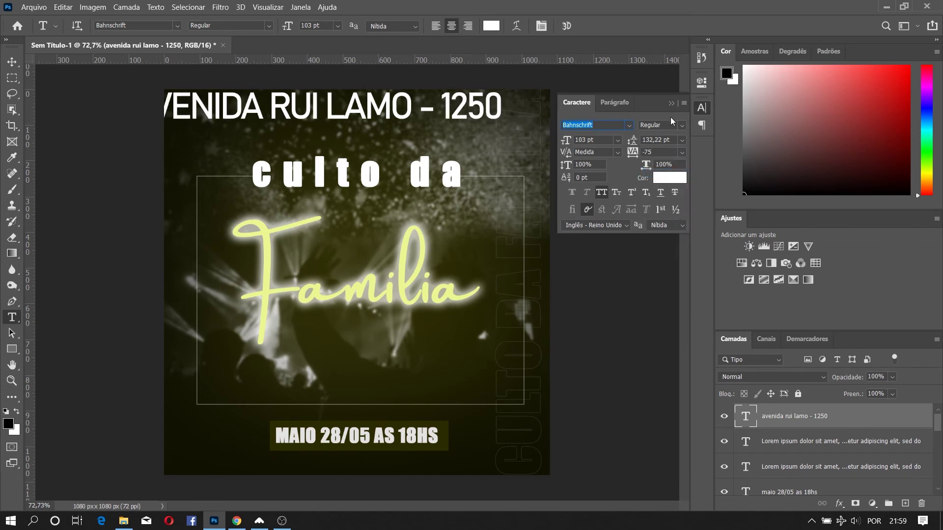
pyautogui.click(671, 104)
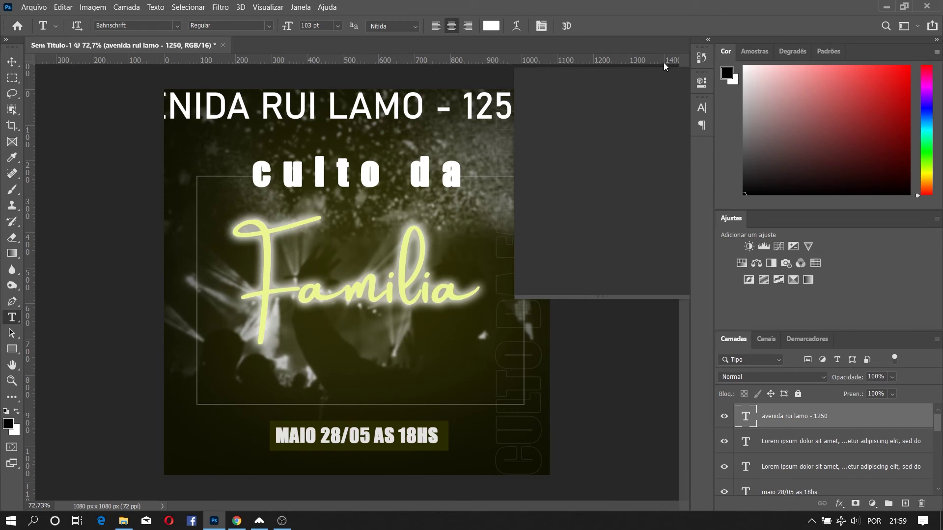
pyautogui.click(704, 114)
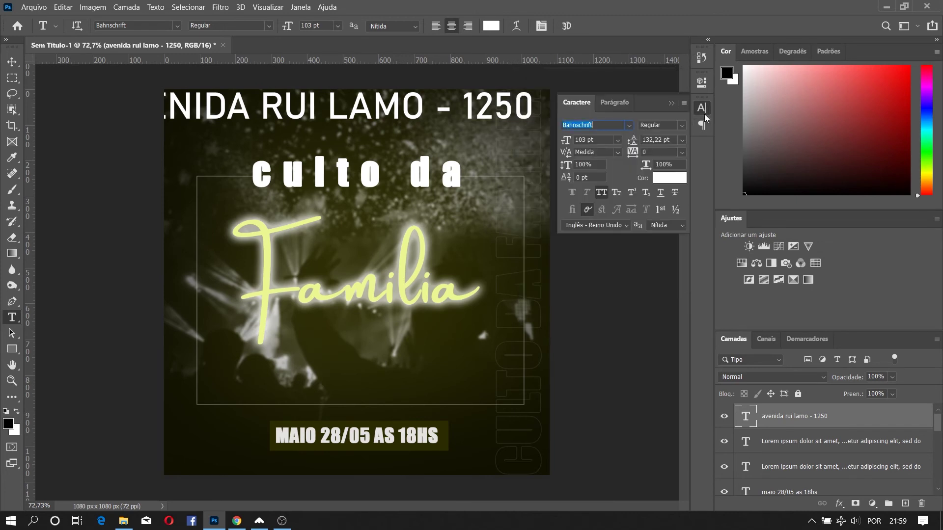
pyautogui.click(671, 104)
pyautogui.hotkey('ctrl', 't')
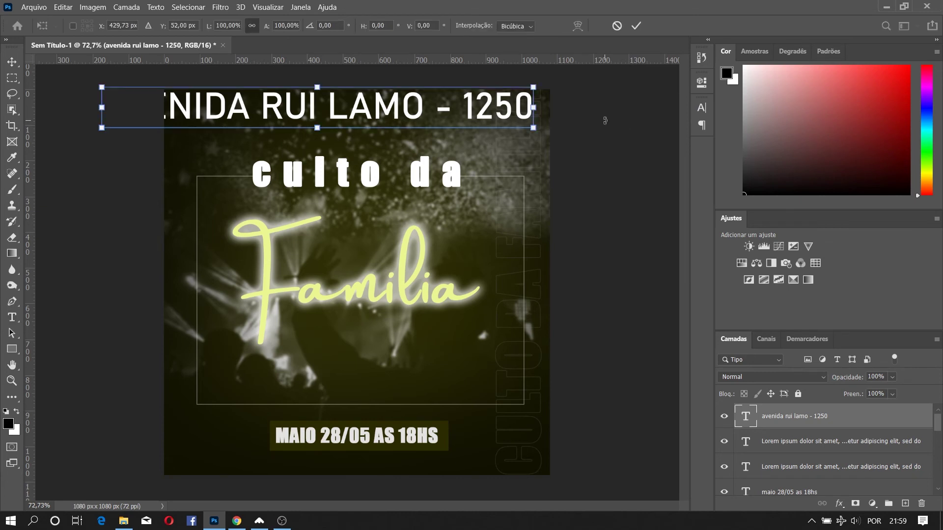
pyautogui.moveTo(534, 128); pyautogui.dragTo(376, 457)
# Nudge the address under the date box, colour it ecf792 from the title, and fade it to 26%
pyautogui.press('Down')
pyautogui.press('Down')
pyautogui.press('Down')
pyautogui.press('Down')
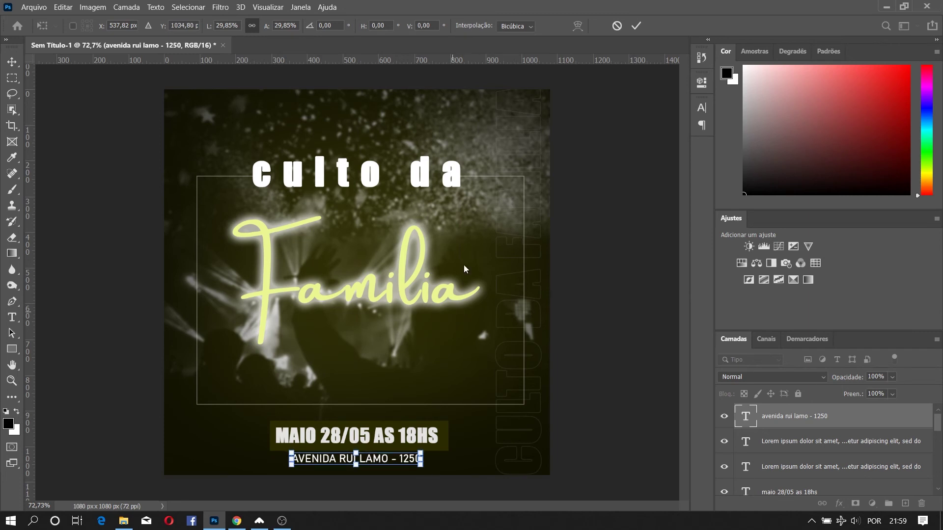
pyautogui.click(637, 26)
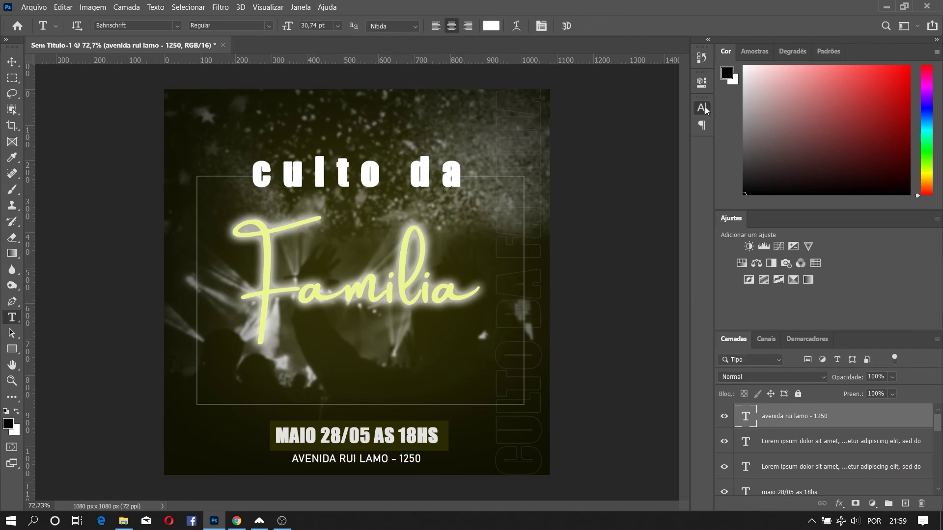
pyautogui.click(702, 108)
pyautogui.click(675, 184)
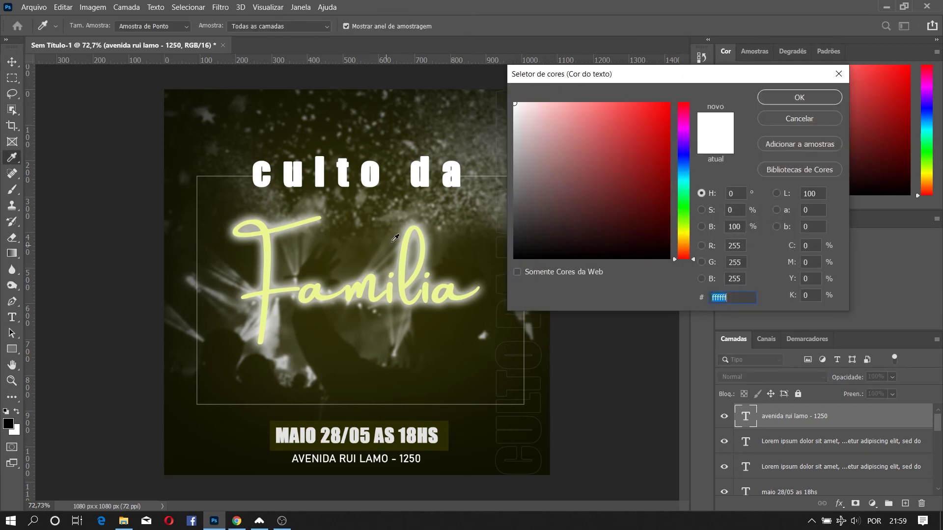
pyautogui.click(426, 237)
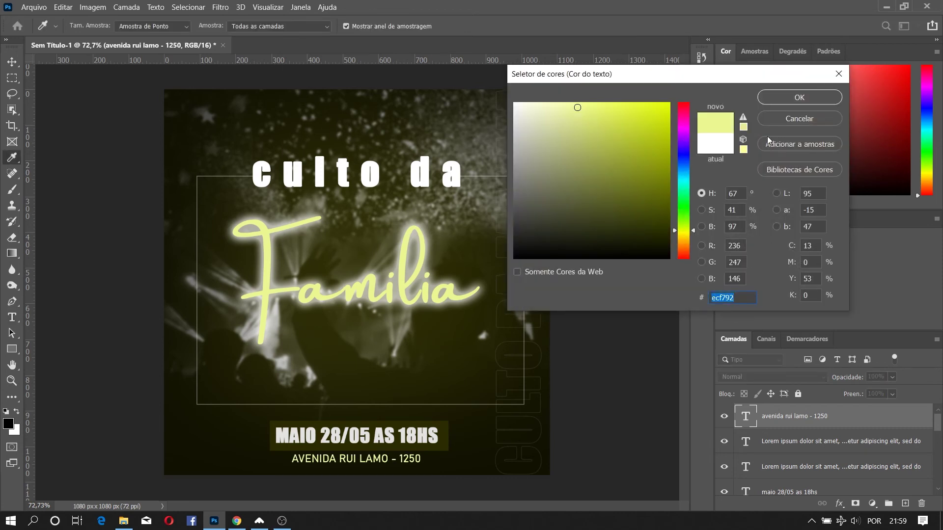
pyautogui.click(800, 102)
pyautogui.click(701, 107)
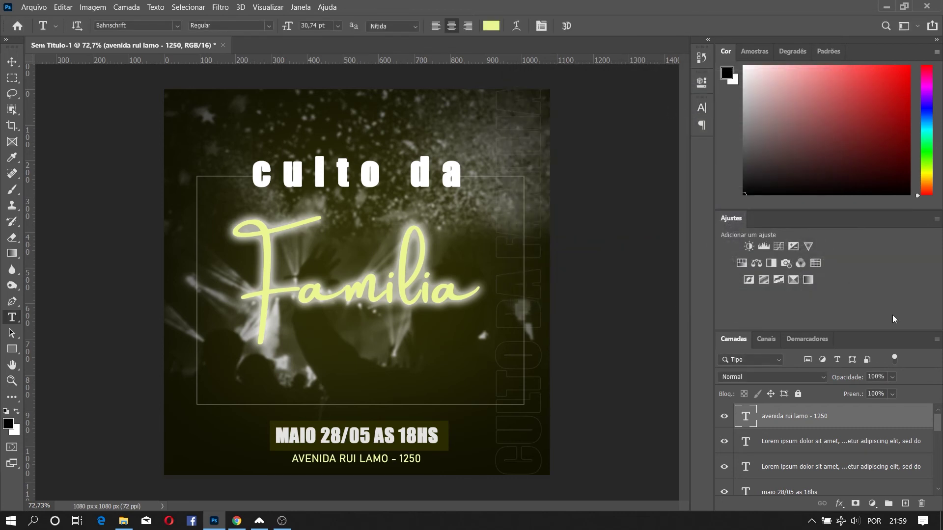
pyautogui.moveTo(854, 382); pyautogui.dragTo(877, 377)
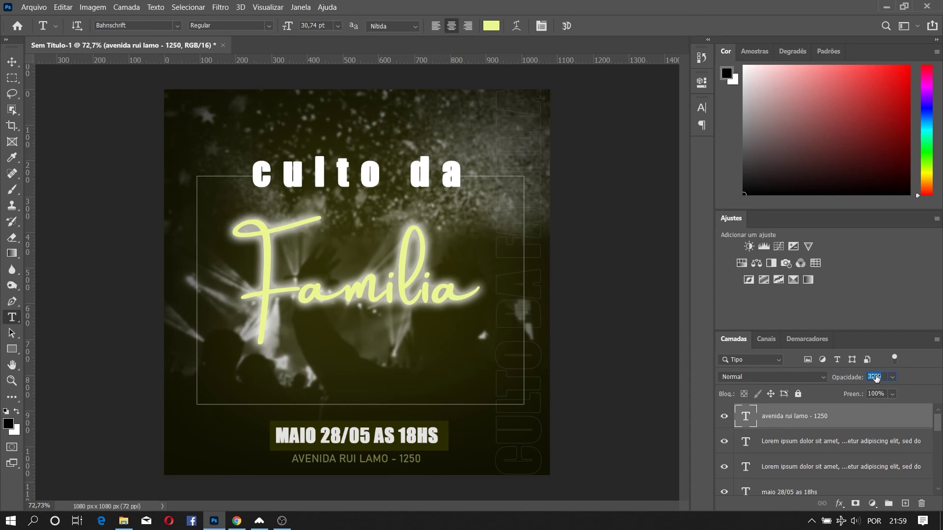
pyautogui.moveTo(877, 377); pyautogui.dragTo(870, 378)
pyautogui.rightClick(18, 357)
pyautogui.click(66, 405)
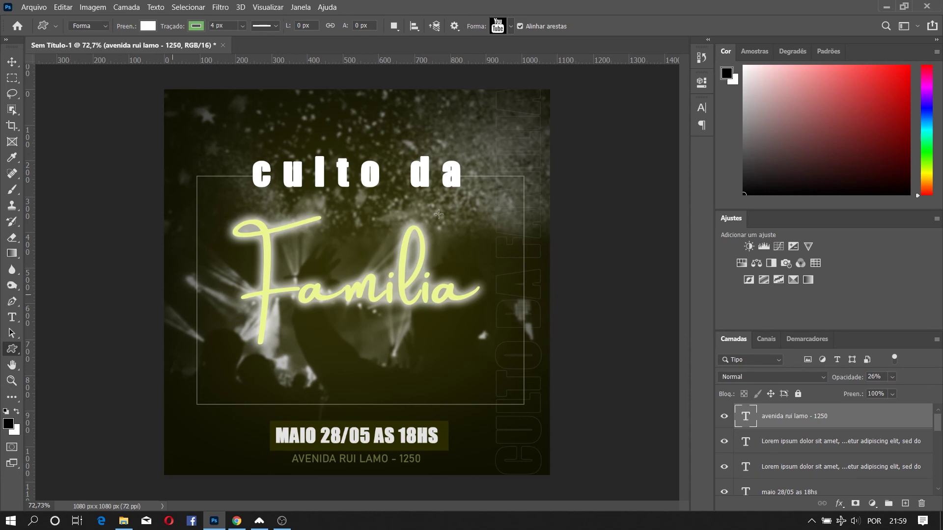
pyautogui.click(512, 31)
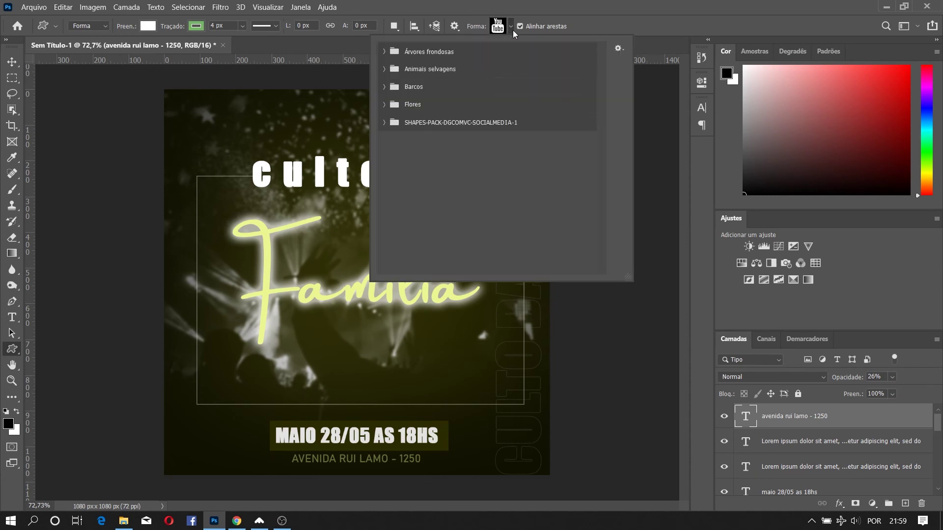
pyautogui.click(385, 123)
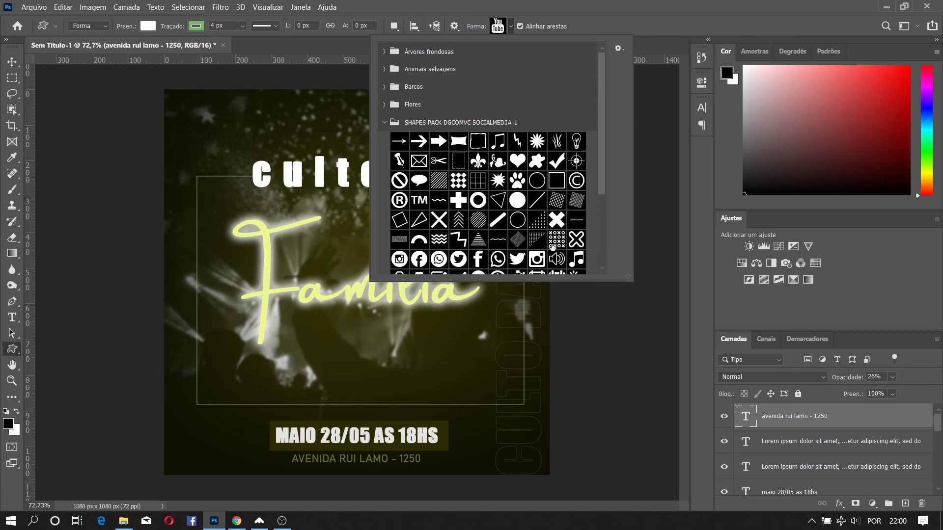
pyautogui.click(578, 203)
pyautogui.click(637, 4)
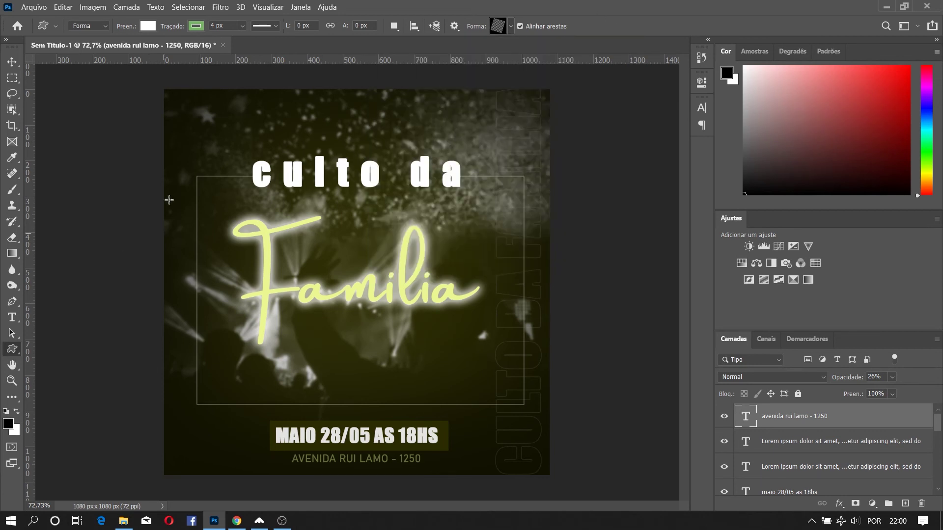
pyautogui.moveTo(164, 86)
pyautogui.mouseDown()
pyautogui.moveTo(213, 126)
pyautogui.moveTo(274, 214)
pyautogui.moveTo(257, 167)
pyautogui.moveTo(269, 196)
pyautogui.mouseUp()
pyautogui.press('v')
pyautogui.moveTo(223, 148); pyautogui.dragTo(201, 124)
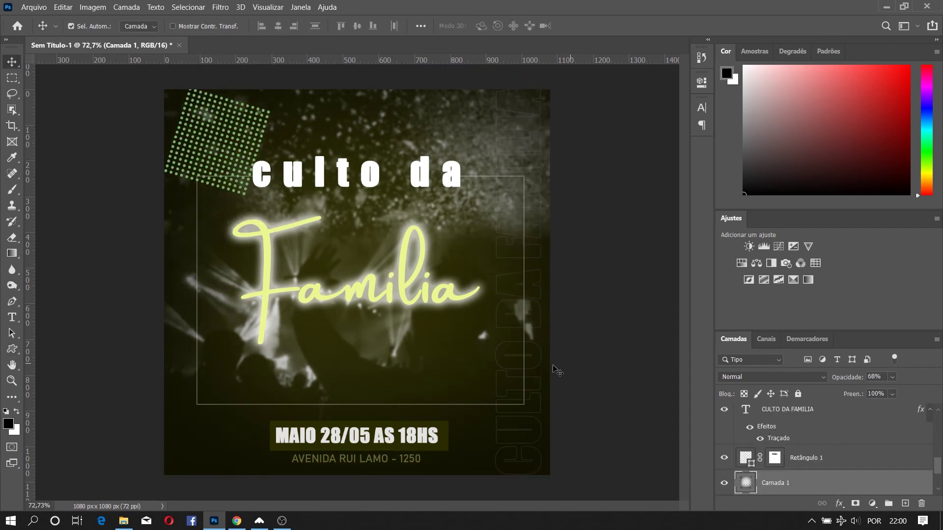
pyautogui.click(791, 465)
pyautogui.click(725, 458)
pyautogui.click(724, 458)
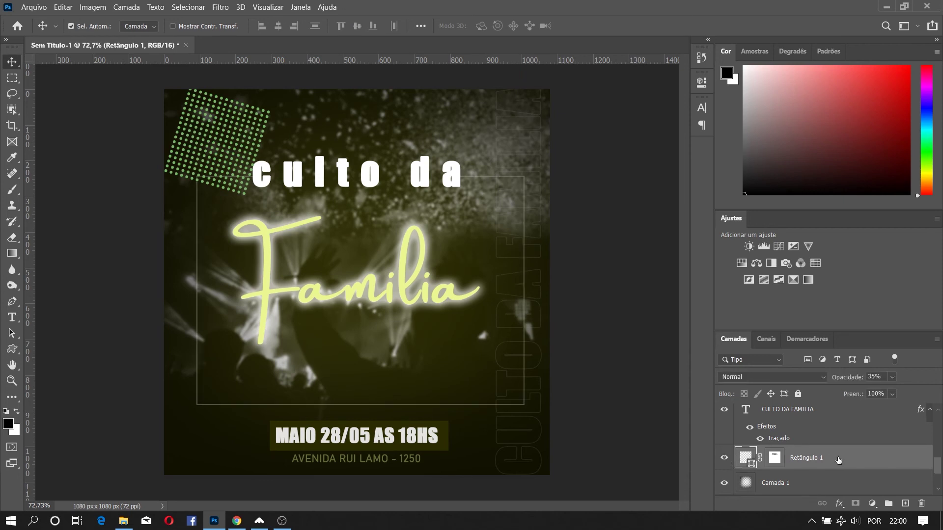
pyautogui.hotkey('ctrl', 'z')
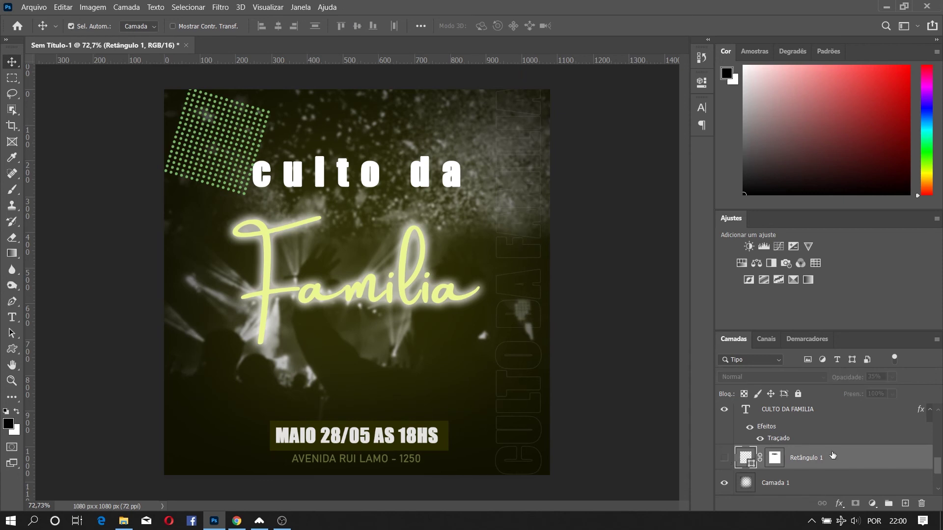
pyautogui.press('z')
pyautogui.hotkey('ctrl', 'z')
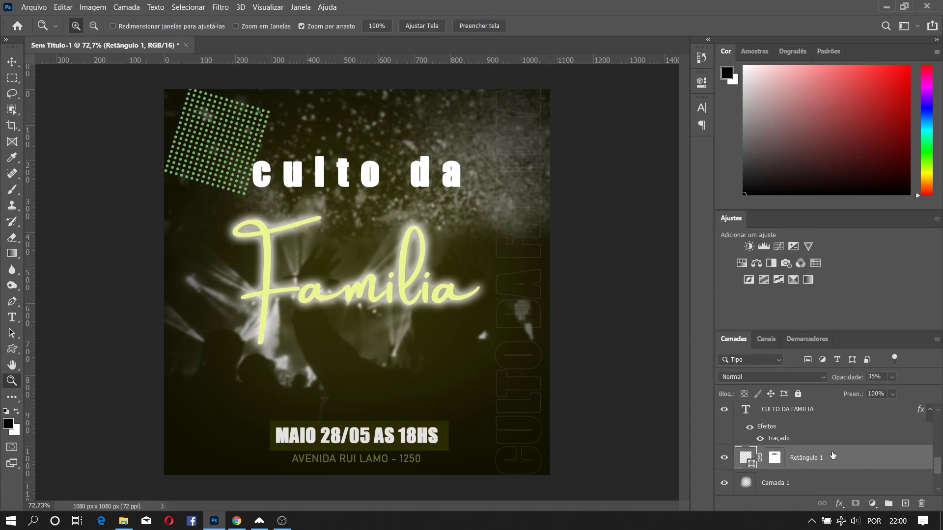
pyautogui.hotkey('ctrl', 'z')
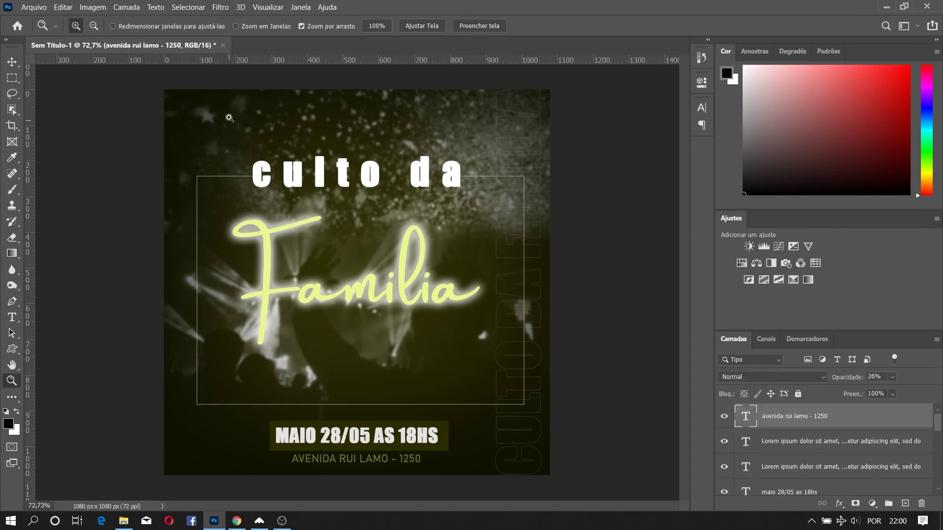
# Draw a dot-grid custom shape with no stroke and a pale yellow fill
pyautogui.click(12, 348)
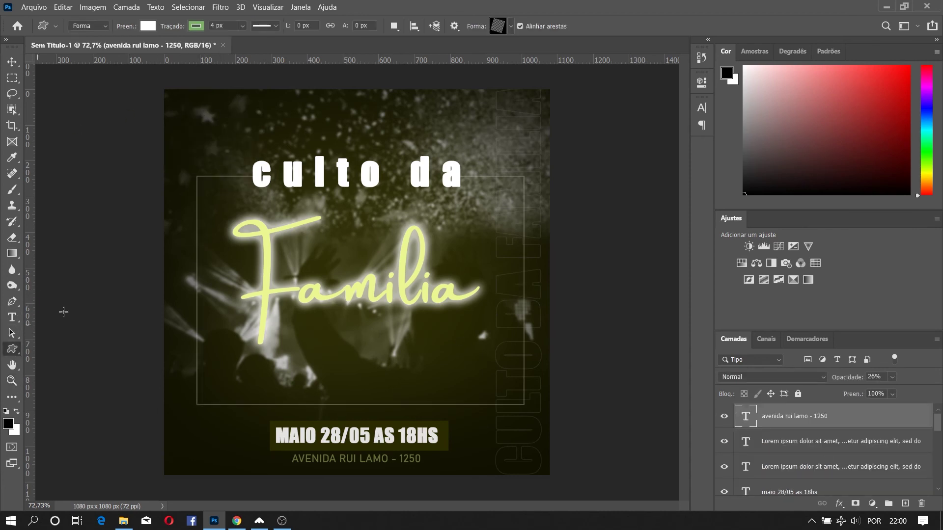
pyautogui.moveTo(180, 97); pyautogui.dragTo(301, 225)
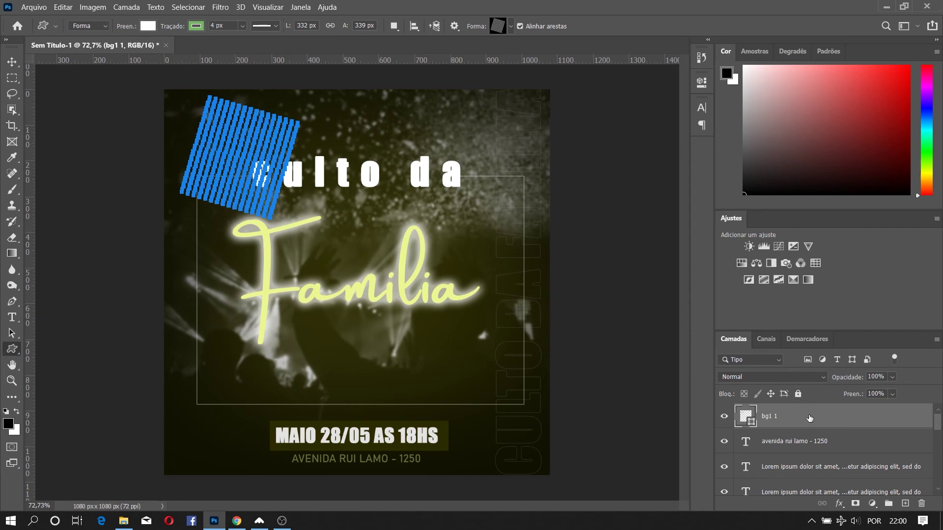
pyautogui.click(202, 28)
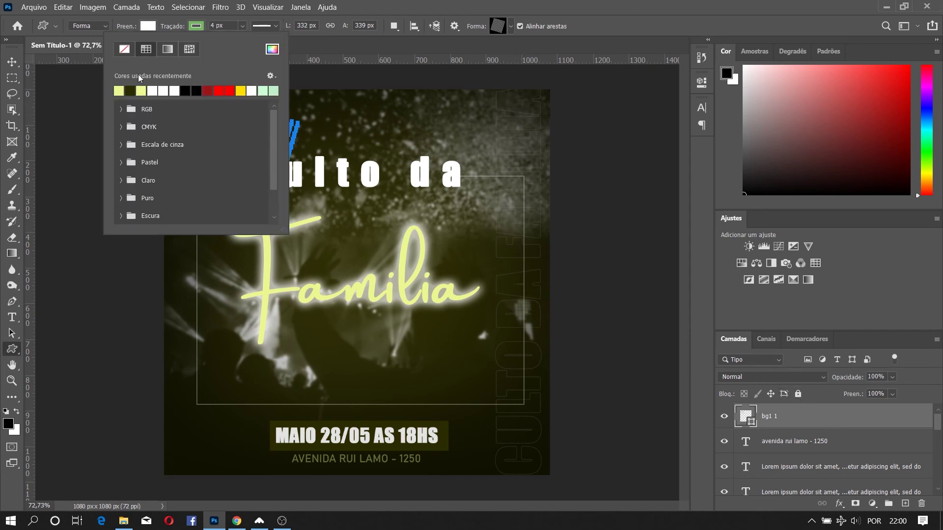
pyautogui.click(124, 53)
pyautogui.click(149, 27)
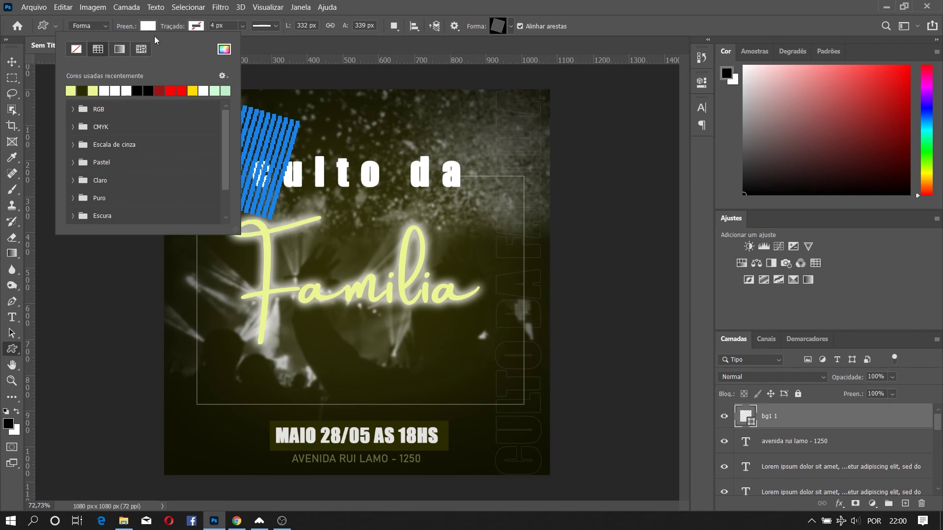
pyautogui.click(93, 91)
pyautogui.click(533, 4)
# Move the dot pattern into the top-left corner, partly off the edge, and commit
pyautogui.hotkey('ctrl', 't')
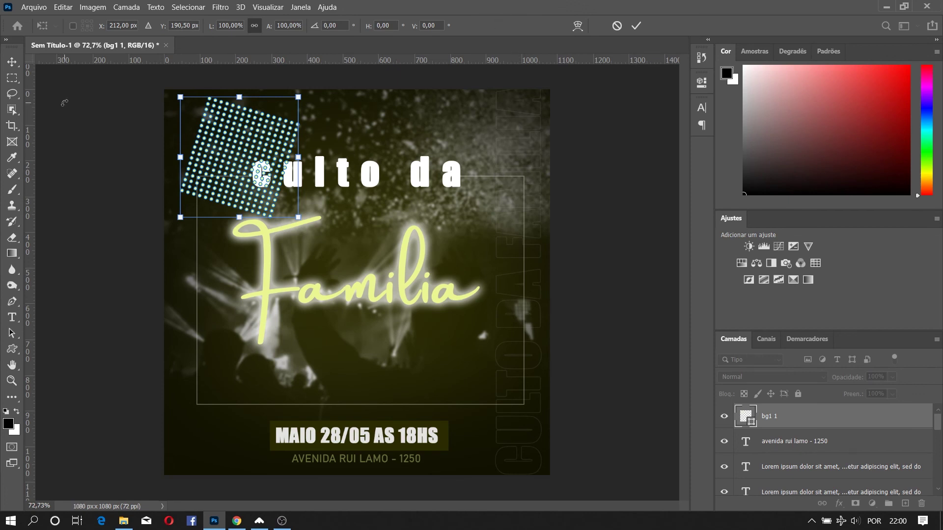
pyautogui.moveTo(238, 140); pyautogui.dragTo(166, 88)
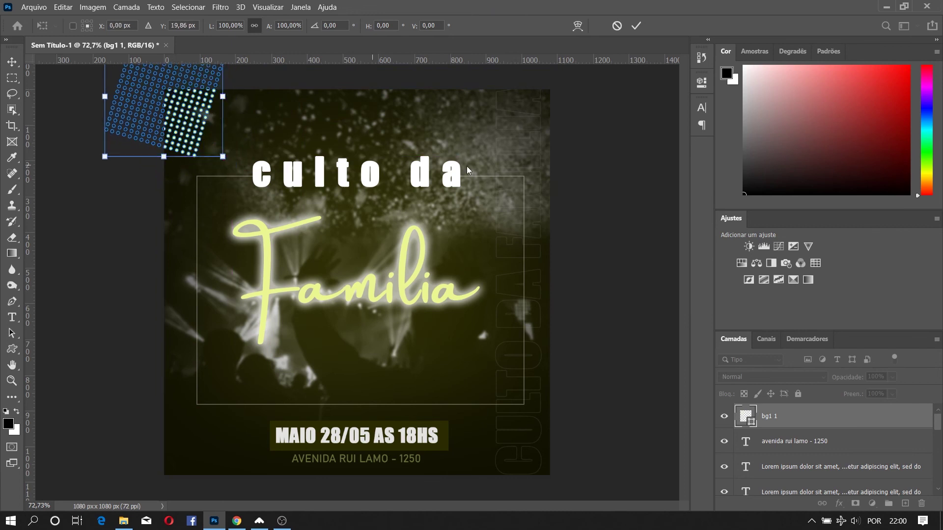
pyautogui.click(636, 27)
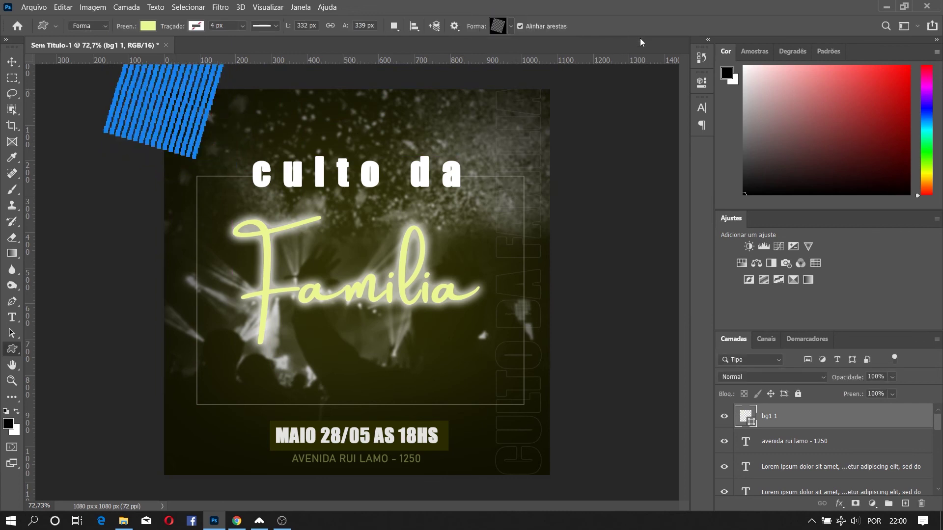
pyautogui.click(12, 62)
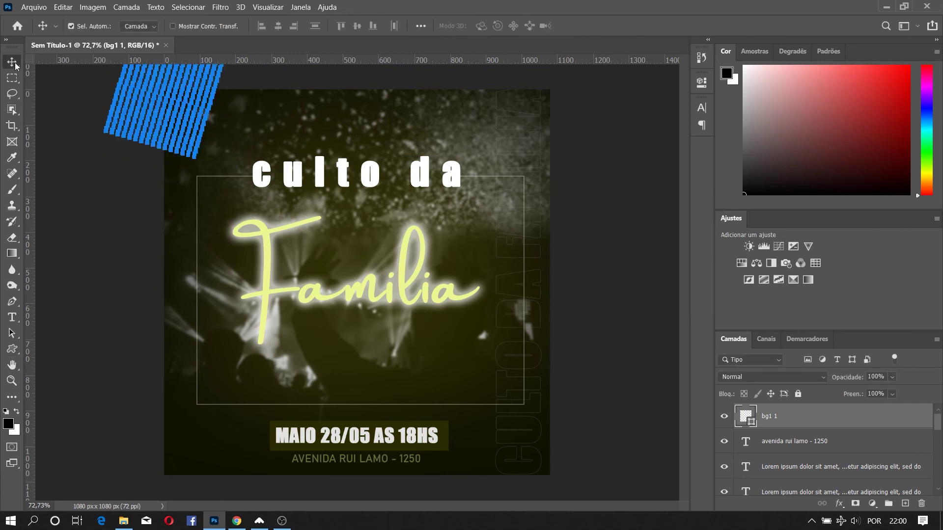
pyautogui.click(92, 249)
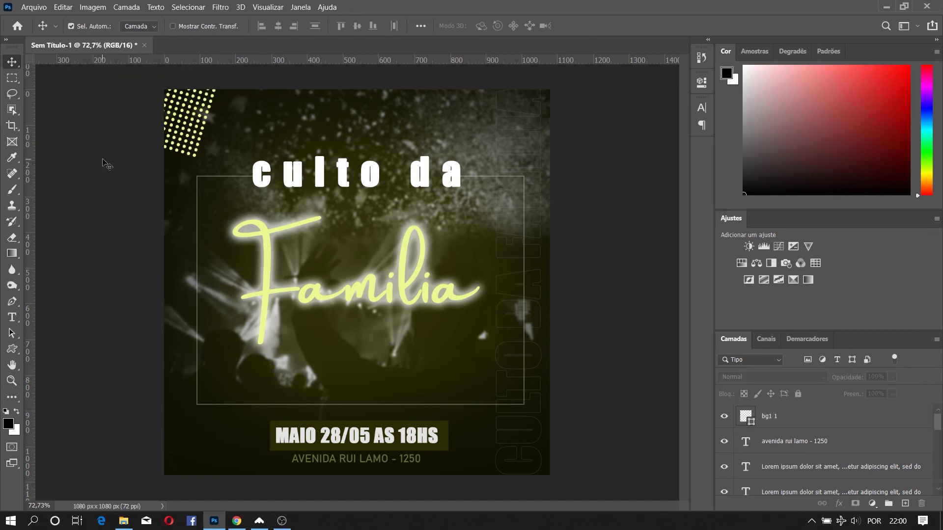
# Delete the bg1 1 dot pattern layer
pyautogui.click(862, 424)
pyautogui.moveTo(836, 417); pyautogui.dragTo(921, 504)
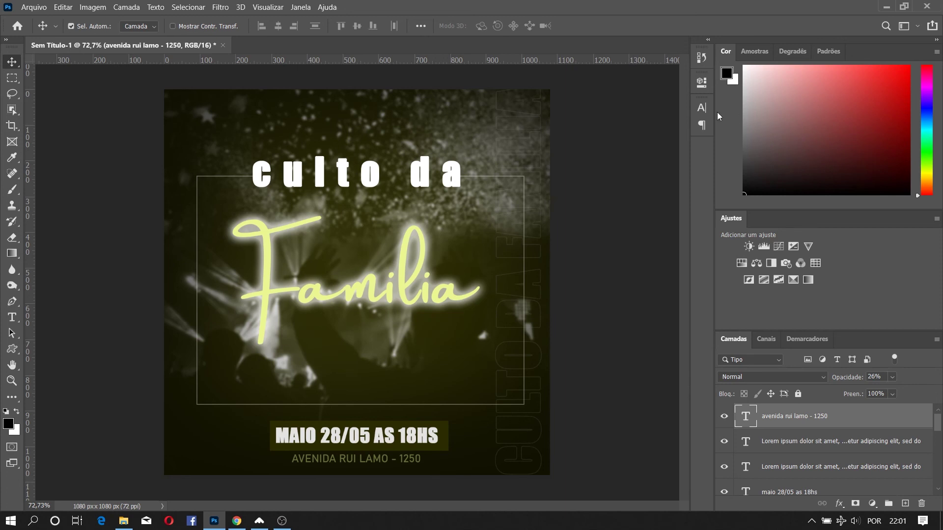
# Set the address line's tracking to 160 and nudge it two pixels to the right
pyautogui.click(702, 107)
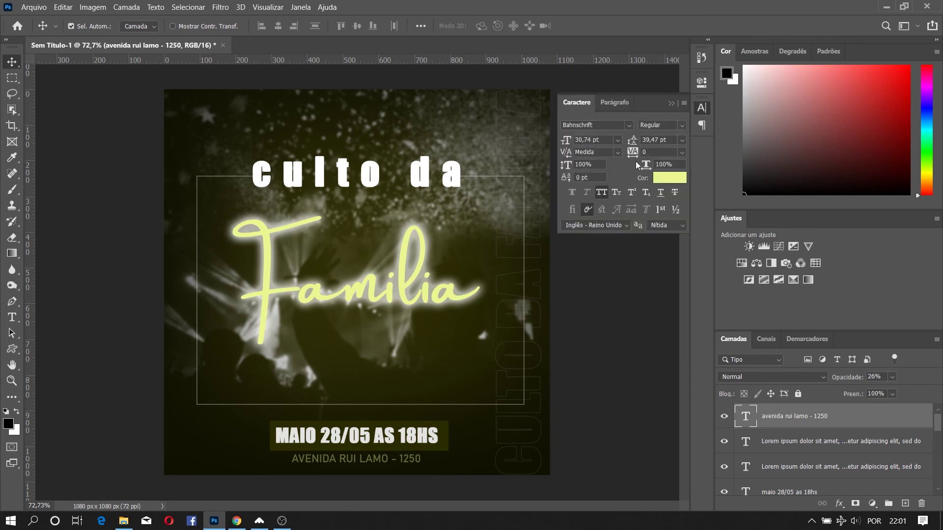
pyautogui.moveTo(634, 152); pyautogui.dragTo(641, 148)
pyautogui.click(671, 103)
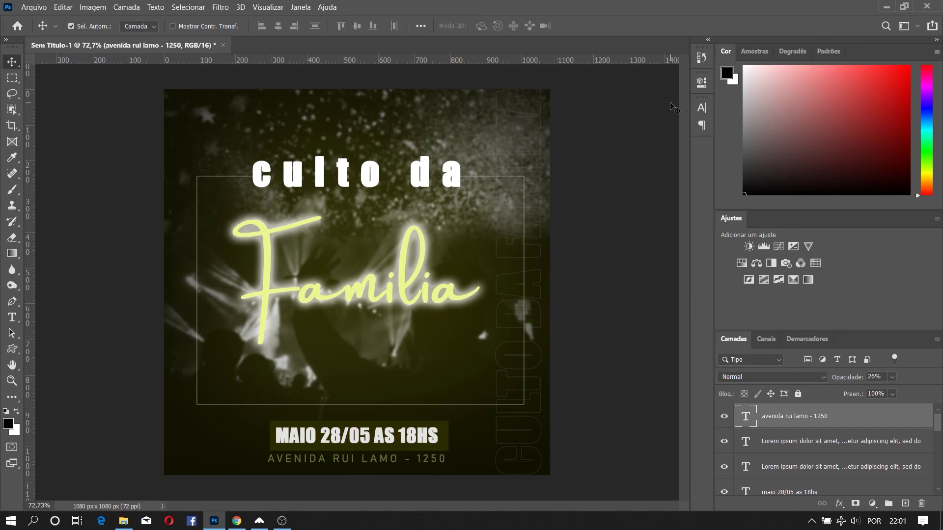
pyautogui.press('Right')
pyautogui.press('Right')
pyautogui.press('Right')
pyautogui.press('Right')
pyautogui.press('Right')
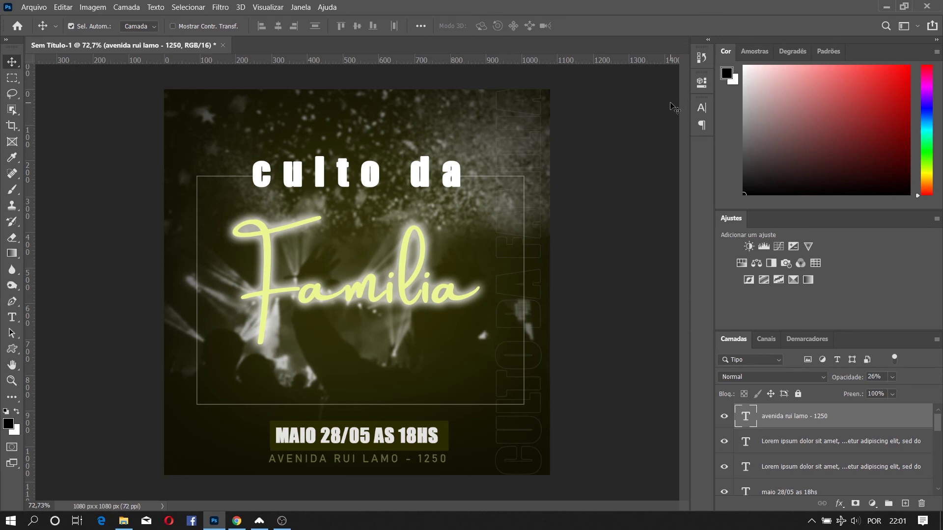
pyautogui.press('Right')
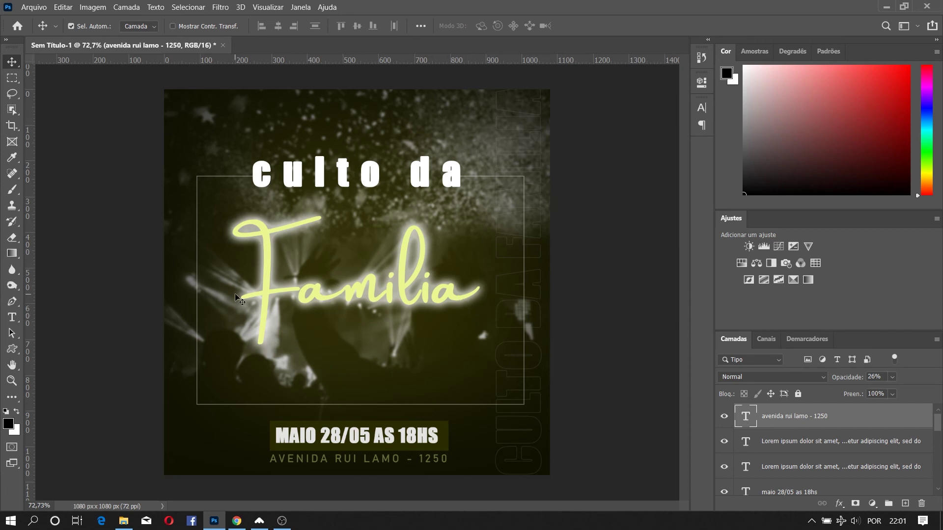
pyautogui.click(825, 448)
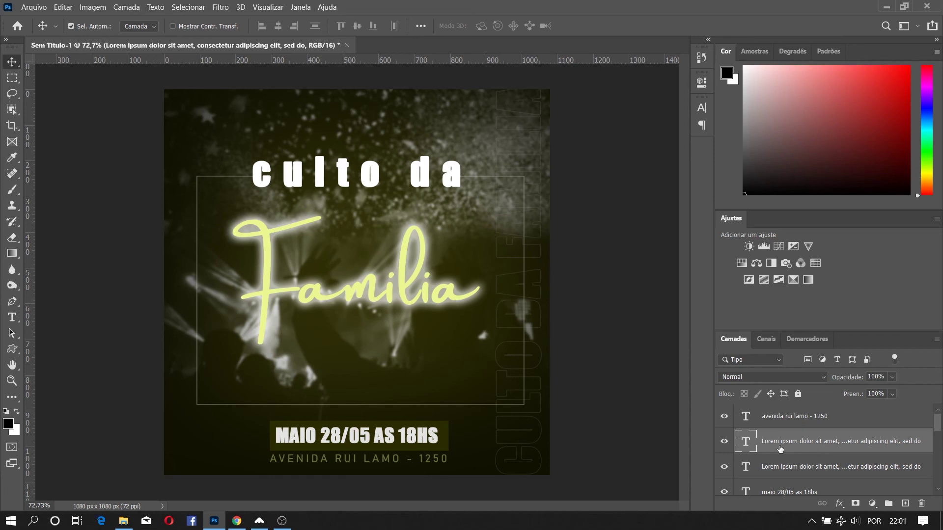
# Delete both placeholder Lorem ipsum text layers
pyautogui.click(724, 443)
pyautogui.click(725, 443)
pyautogui.press('Delete')
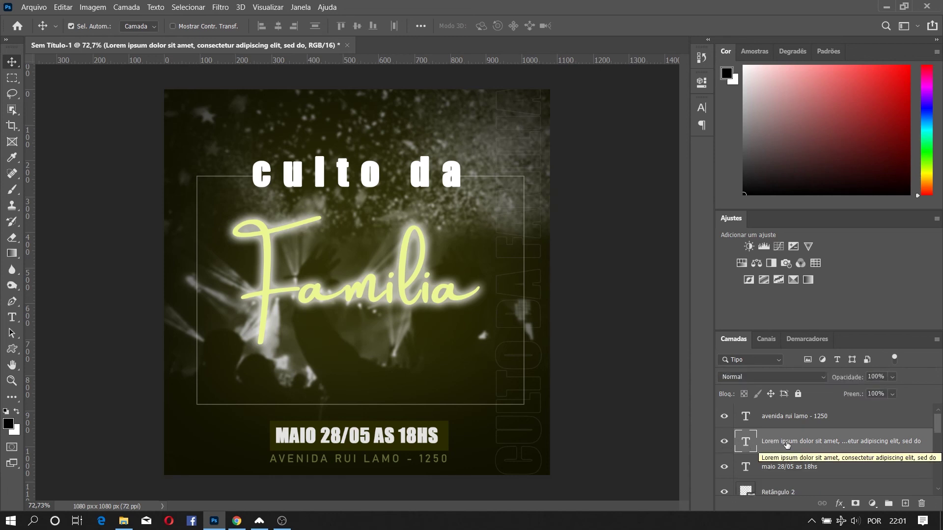
pyautogui.press('Delete')
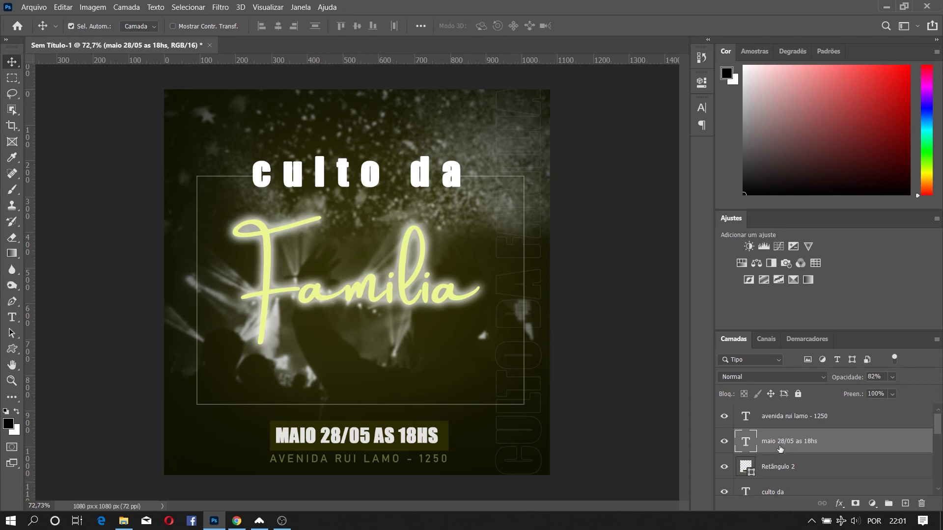
# Select the vertical CULTO DA FAMILIA text layer on the canvas
pyautogui.scroll(-2, 872, 470)
pyautogui.scroll(-4, 872, 470)
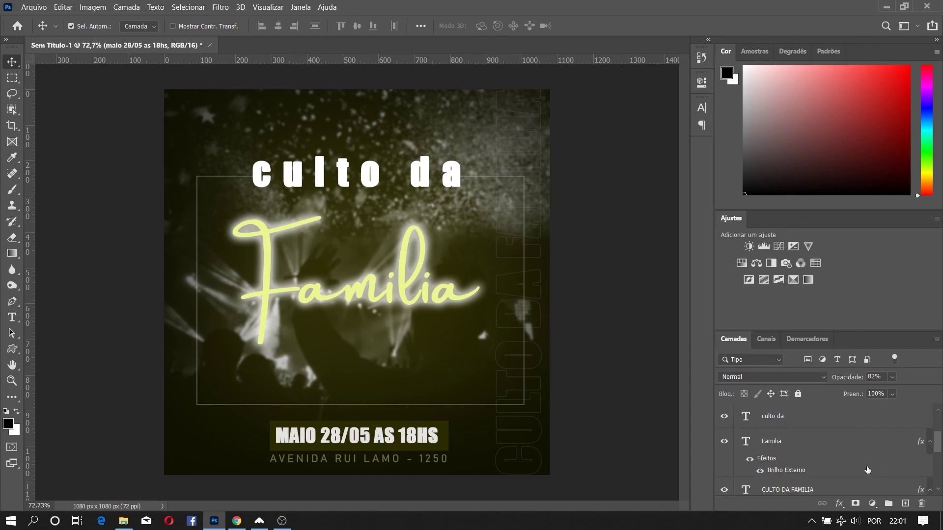
pyautogui.click(544, 435)
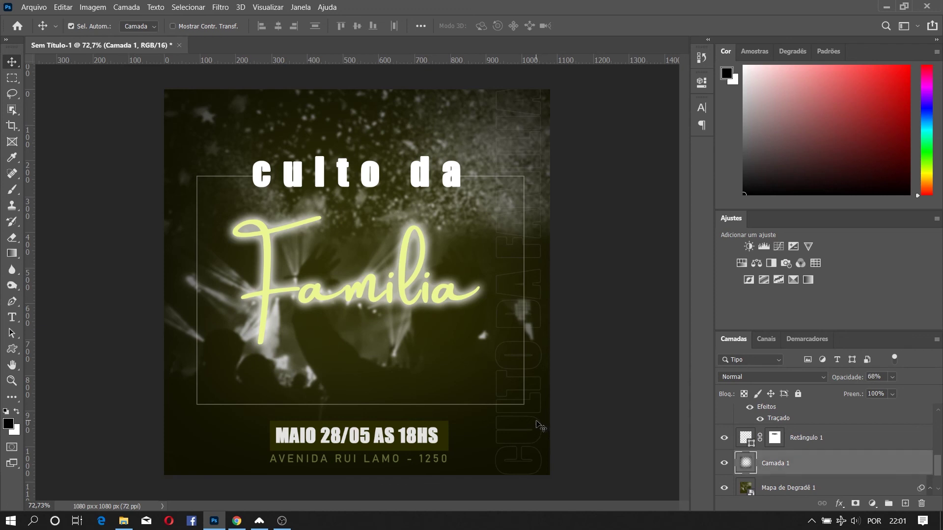
pyautogui.click(540, 428)
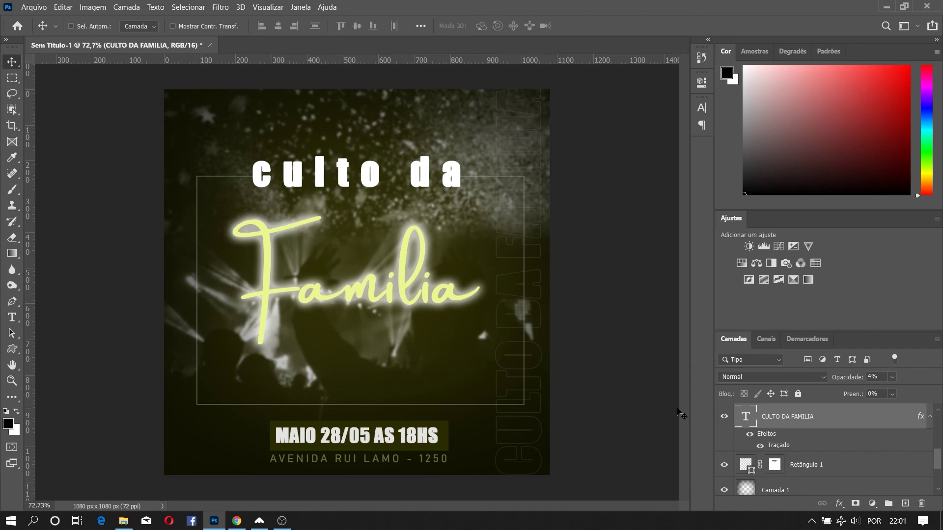
# Duplicate the vertical CULTO DA FAMILIA text, rotate it about 180° and place it along the left edge
pyautogui.hotkey('ctrl', 'j')
pyautogui.hotkey('ctrl', 't')
pyautogui.moveTo(526, 147); pyautogui.dragTo(233, 140)
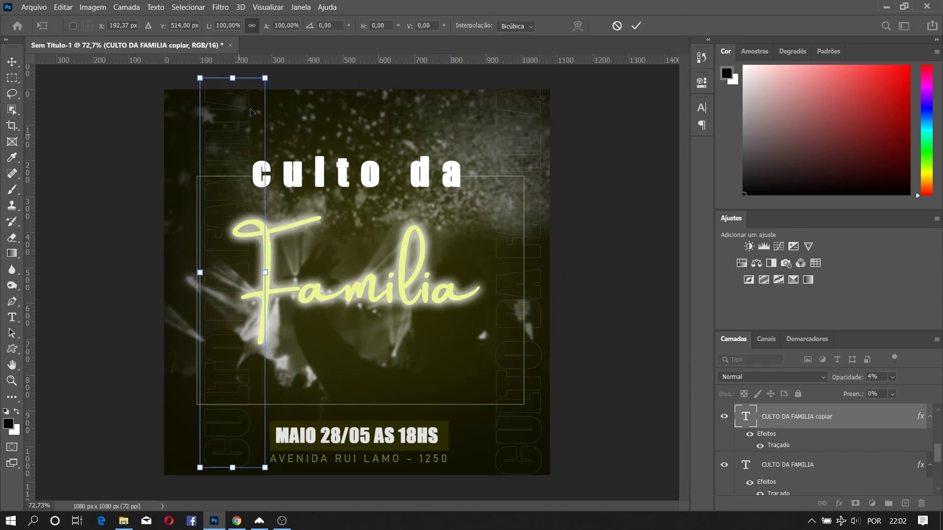
pyautogui.moveTo(277, 72); pyautogui.dragTo(217, 354)
pyautogui.moveTo(243, 147); pyautogui.dragTo(171, 153)
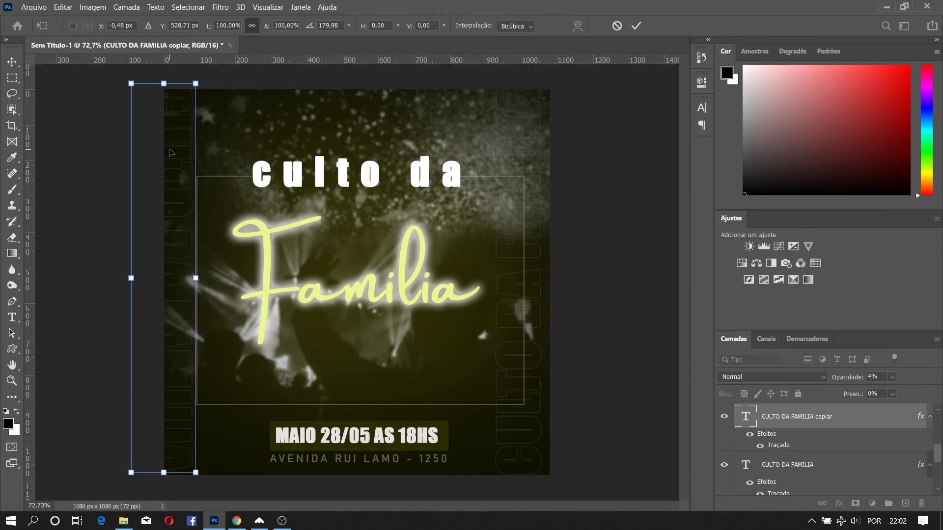
pyautogui.click(636, 26)
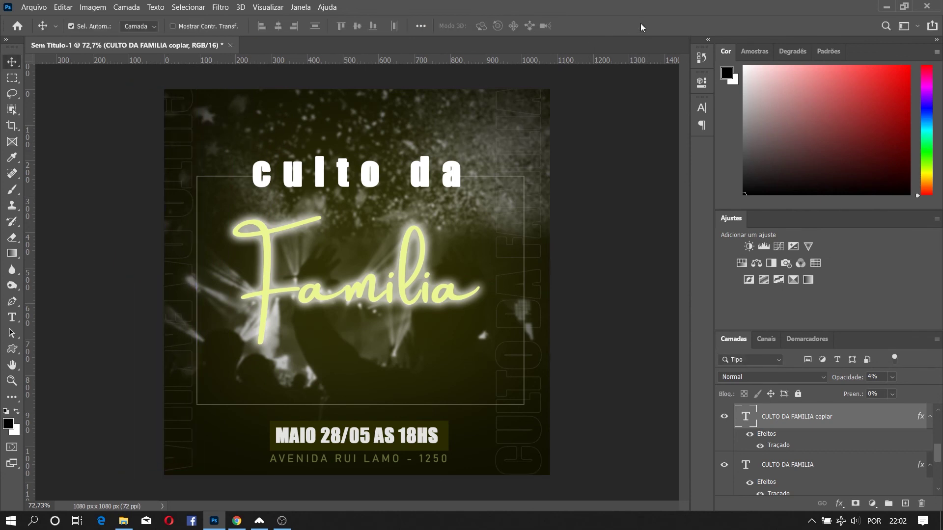